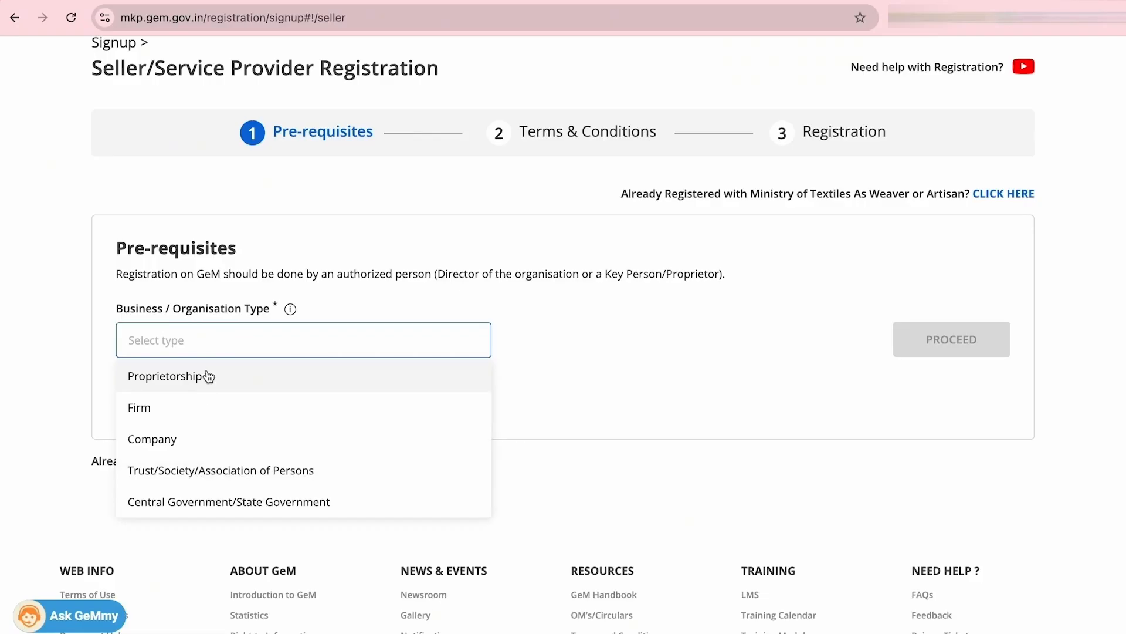
Step: Choose Proprietorship and tick all required pre-requisites: personal PAN, email, business PAN, bank, ITR, address
click(189, 386)
scroll(188, 386, down, 2)
click(187, 302)
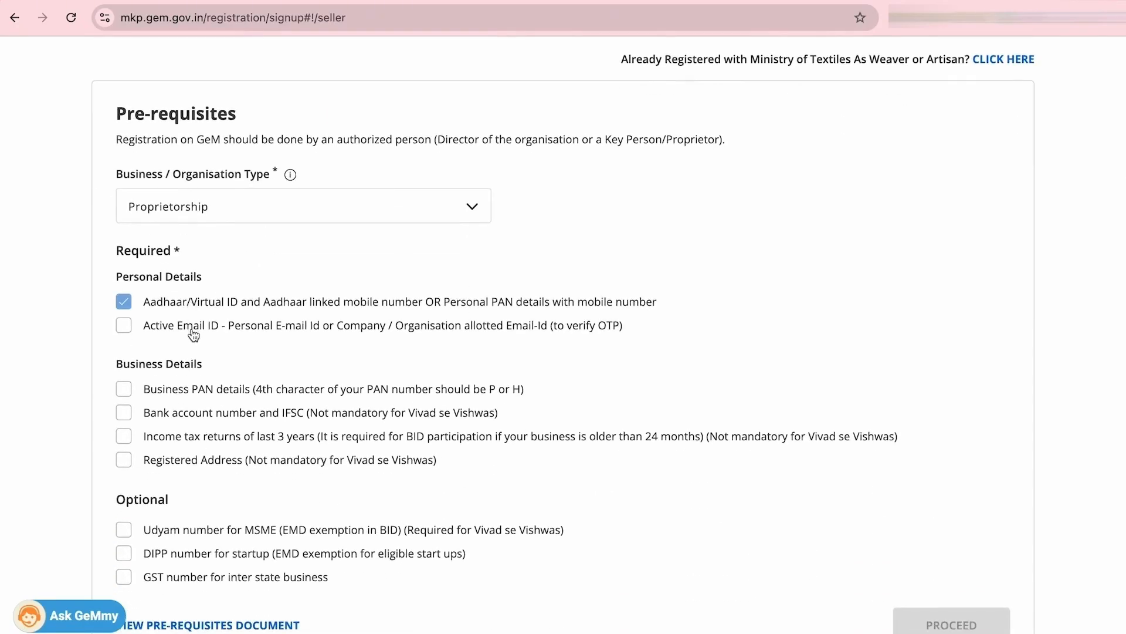
click(191, 326)
click(181, 390)
click(188, 412)
click(188, 436)
click(189, 459)
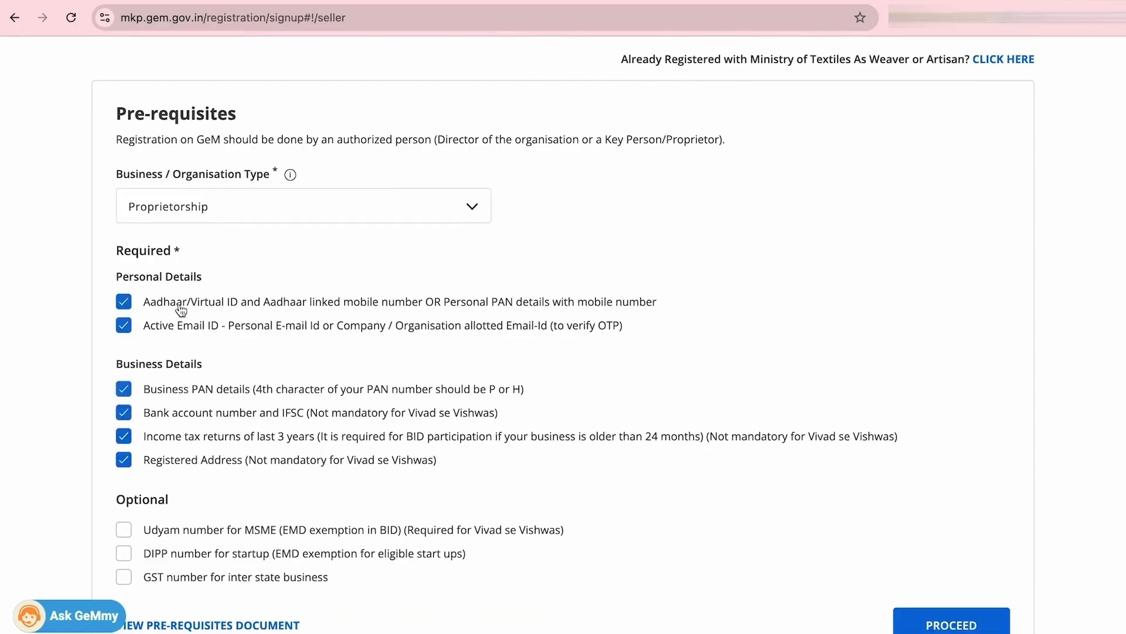
Step: Proceed to the terms step and agree to the GeM Terms & Conditions
drag(406, 530, 170, 536)
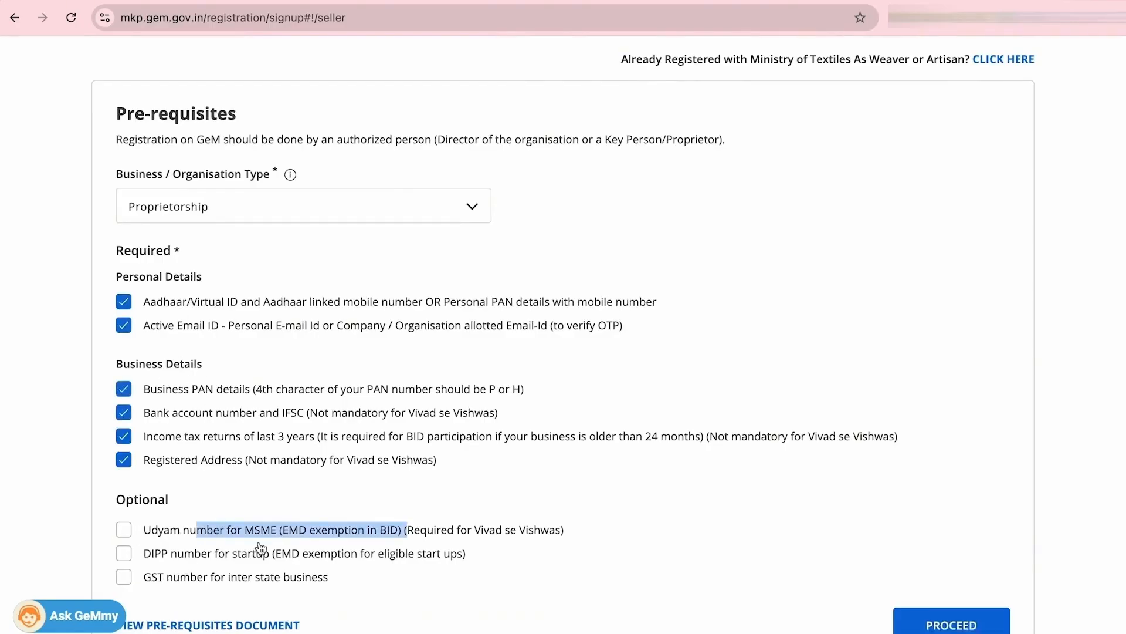
click(954, 621)
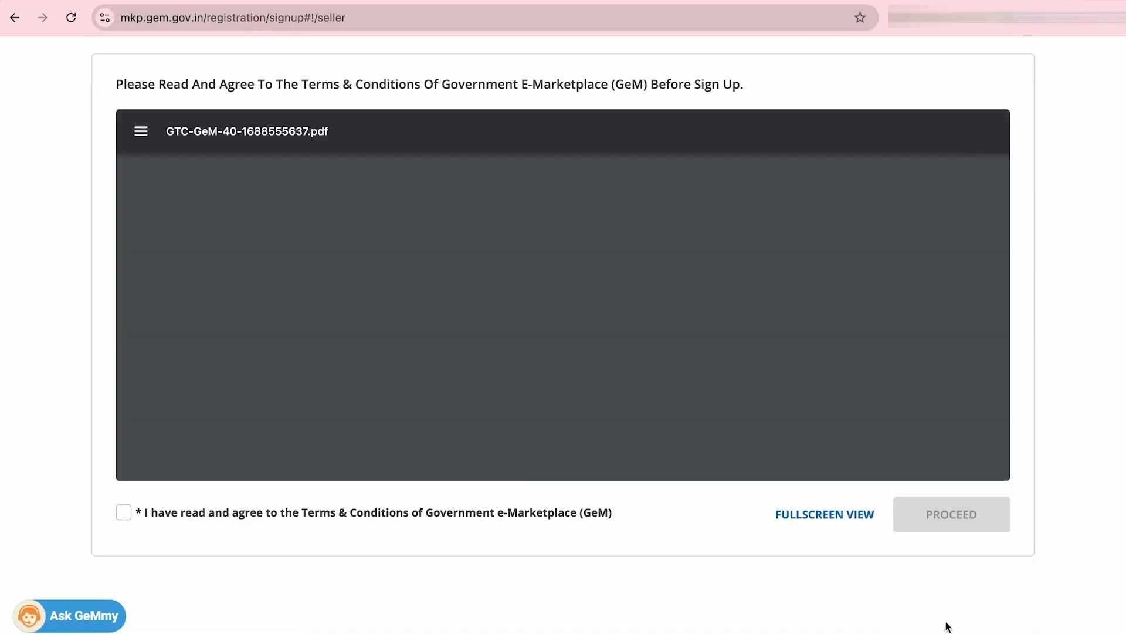
click(143, 514)
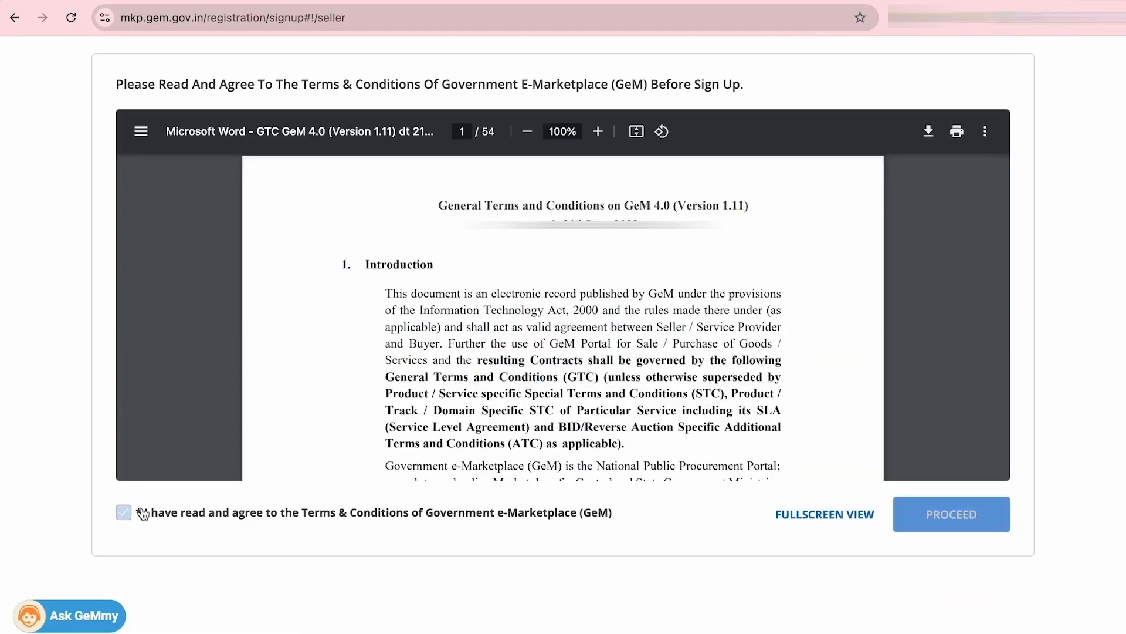
Step: Enter 'PAWAA AND COMPANY' as the business / organisation name and its re-entry
click(933, 512)
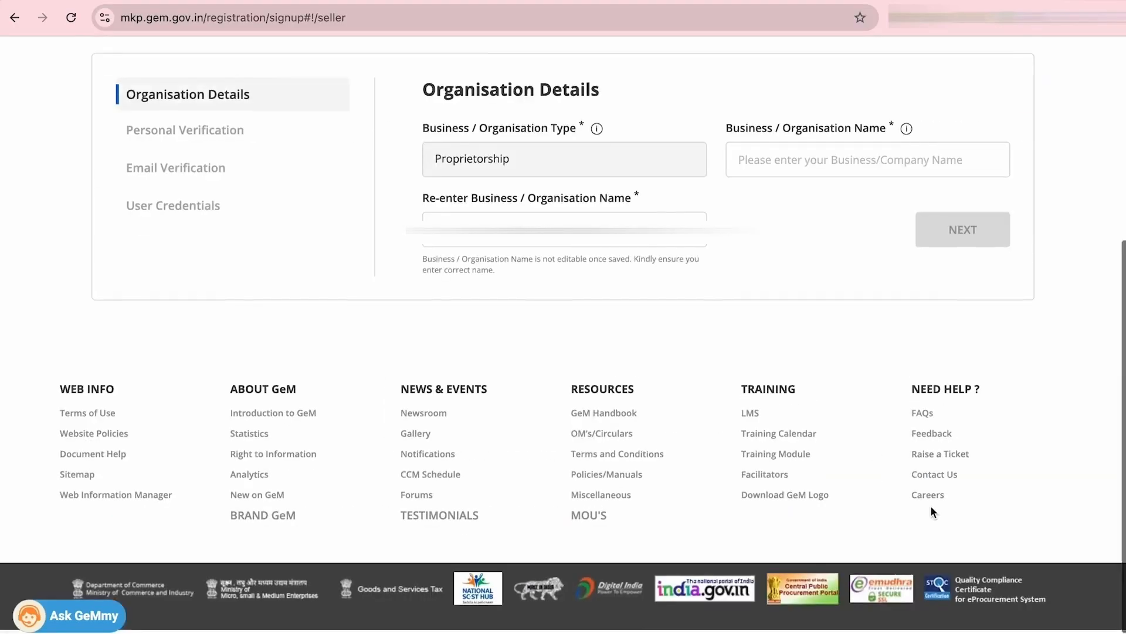
scroll(690, 238, up, 3)
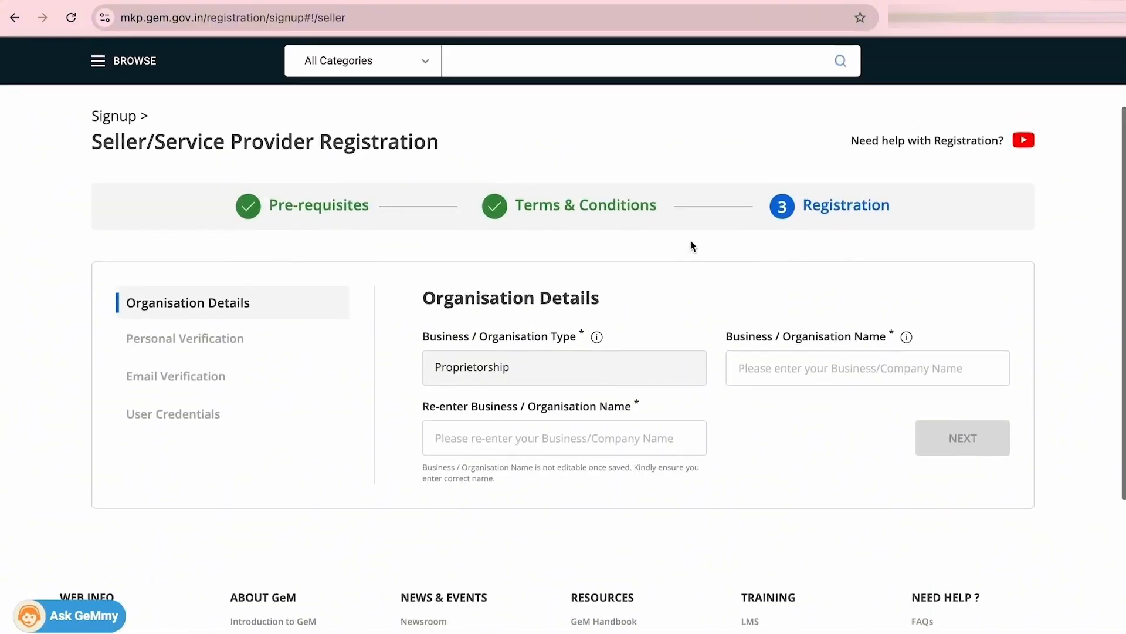
click(770, 377)
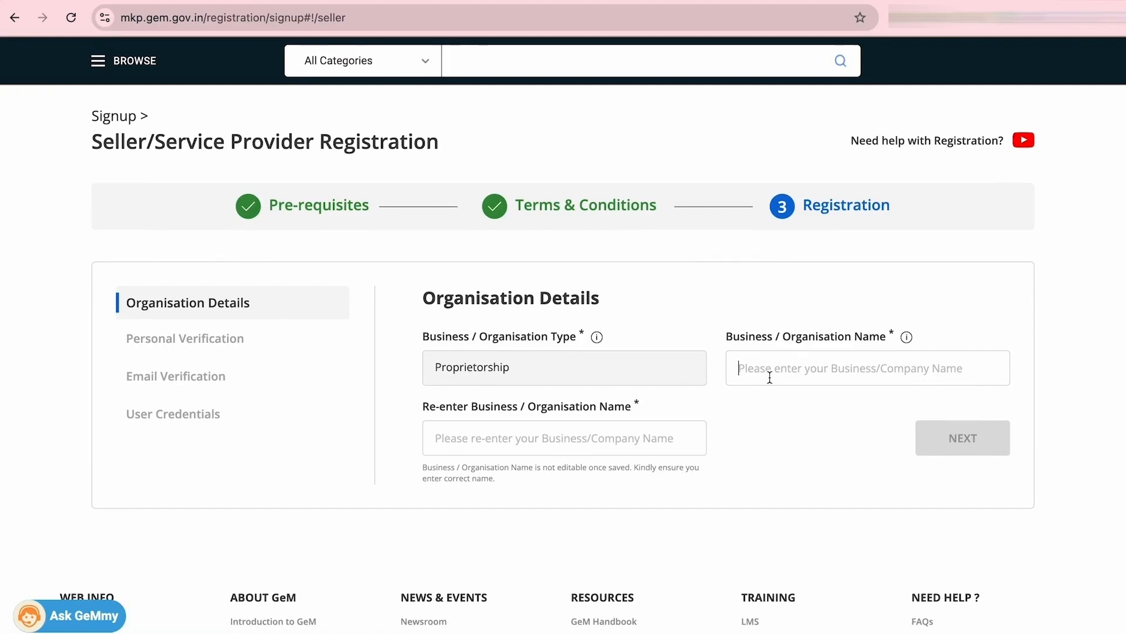
key(ctrl+v)
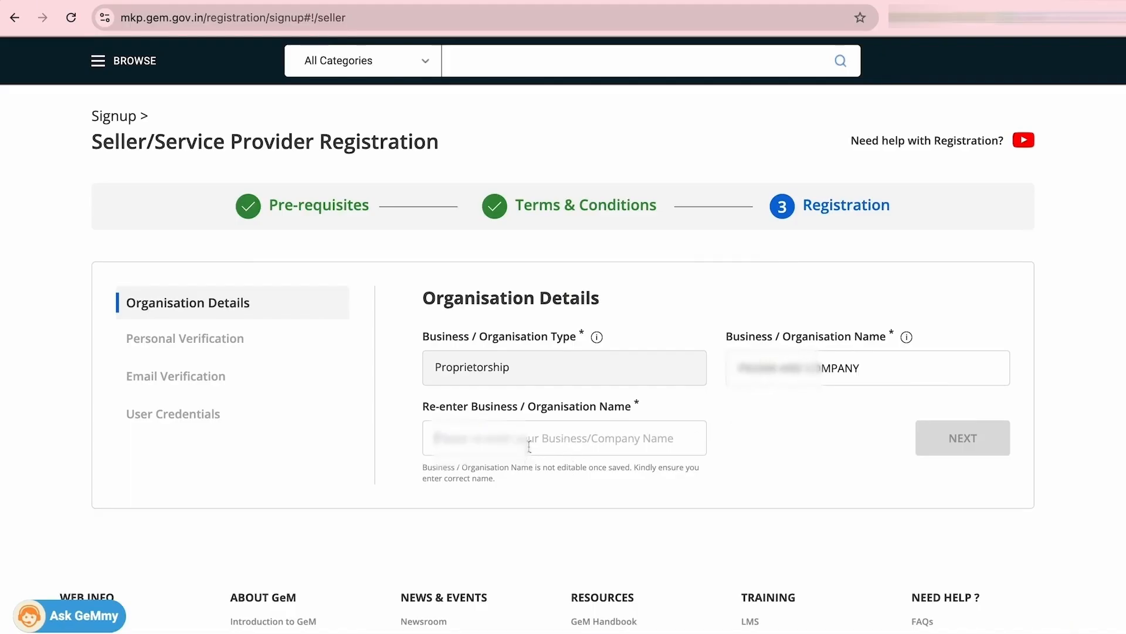
text(PAWA)
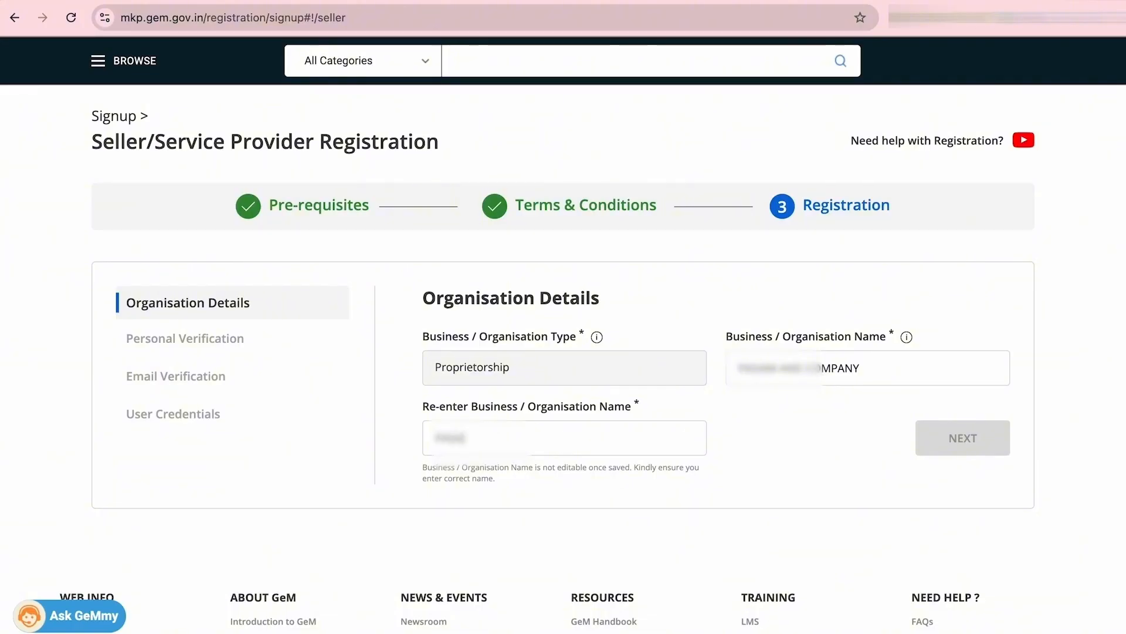
text(A AND COMPA)
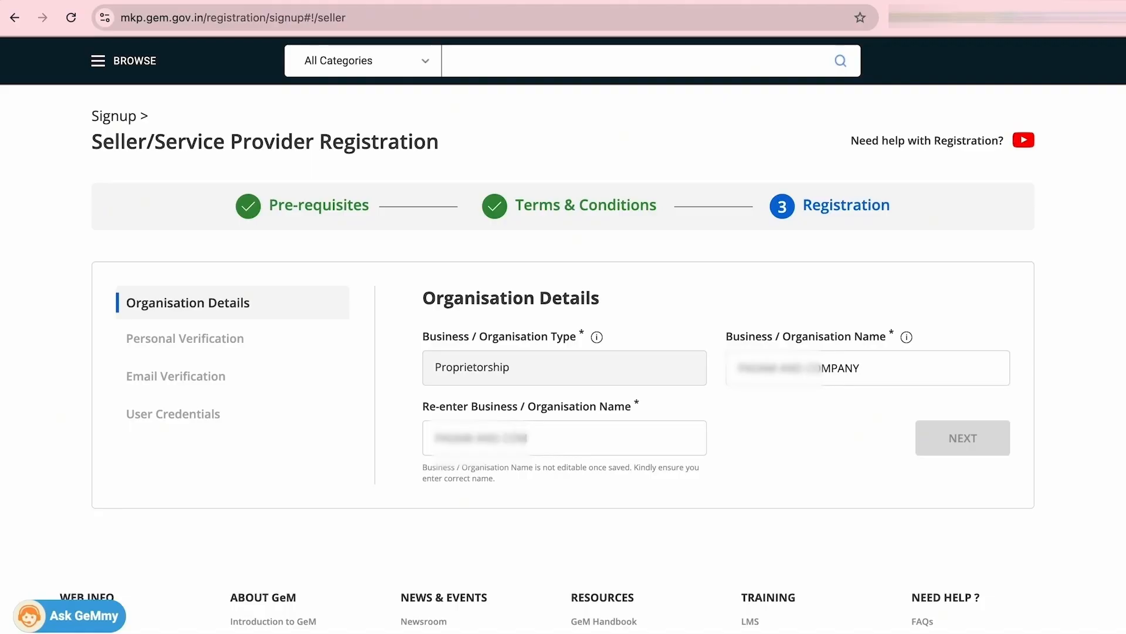
text(NY)
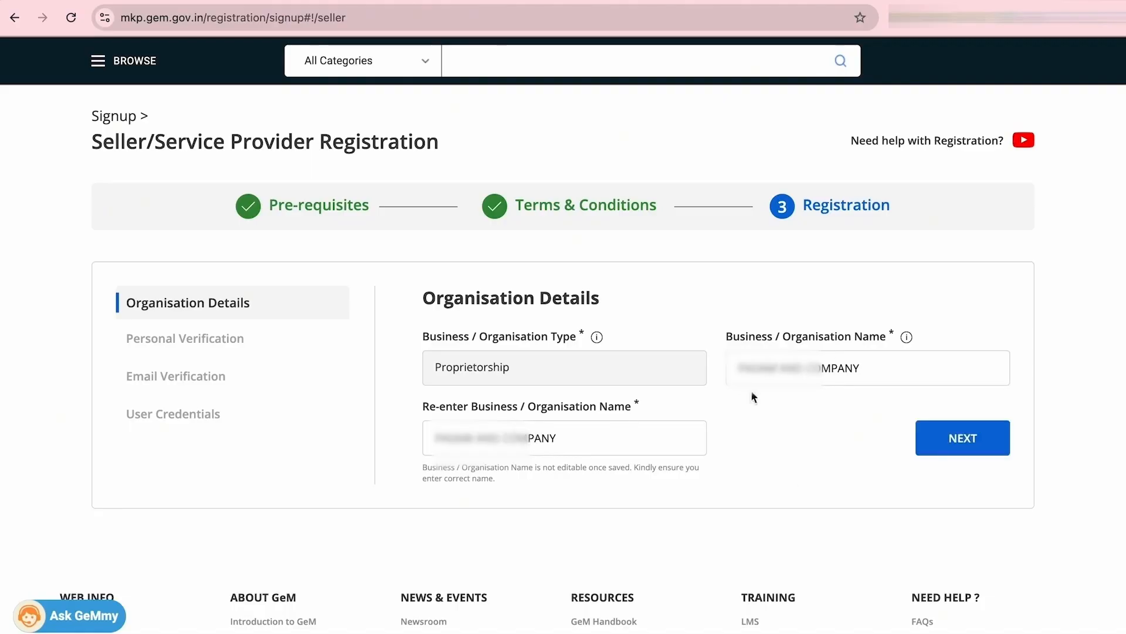
Step: Fix the re-entered name so both names match, then move on to personal verification
key(BackSpace)
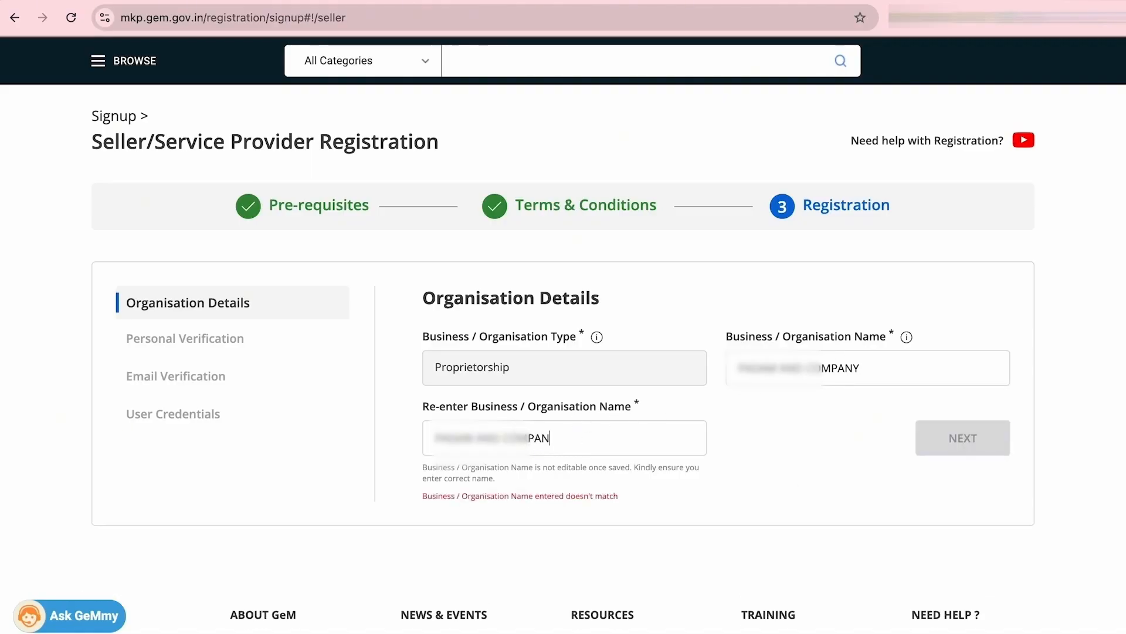
text(y)
key(BackSpace)
text(U)
key(BackSpace)
text(Y)
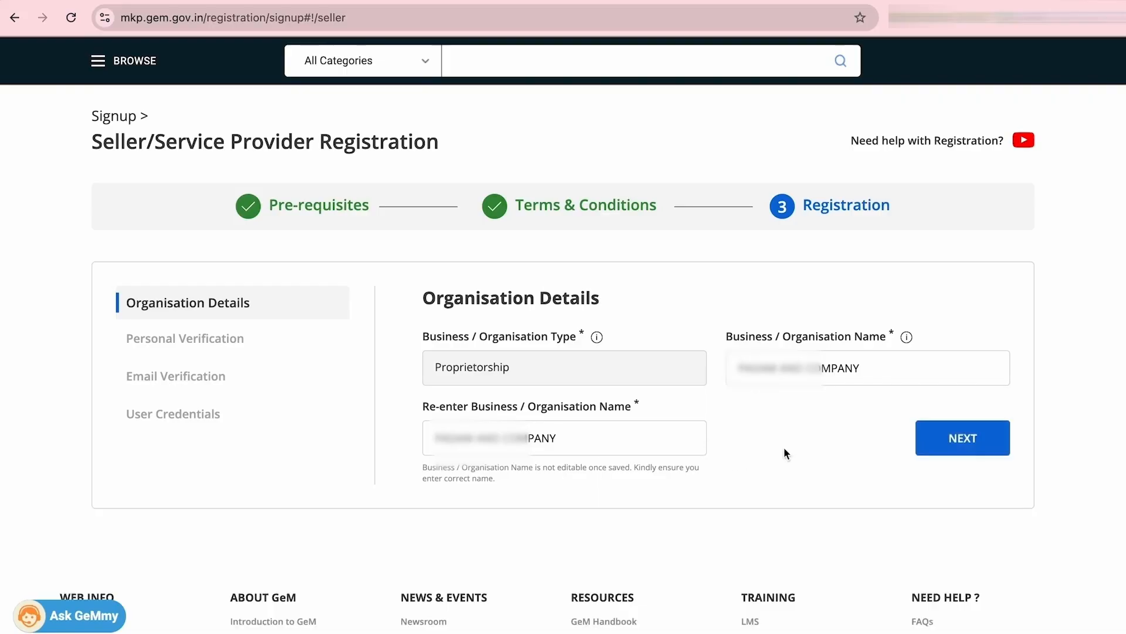
click(957, 450)
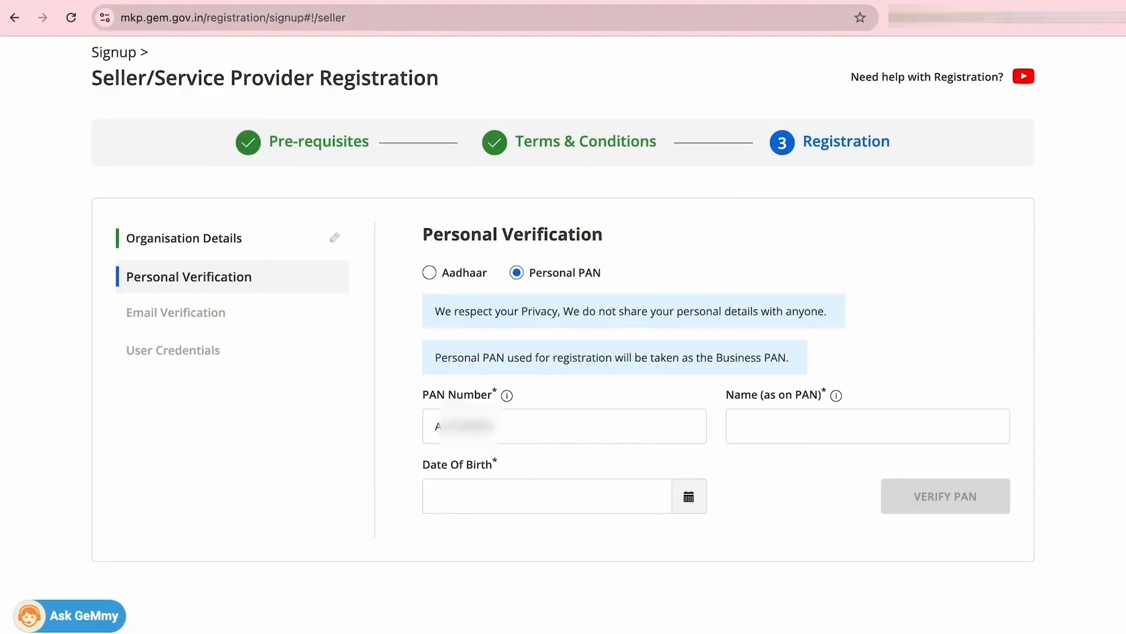
Step: Enter the name as on PAN, set a March 1983 date of birth, and verify the personal PAN
click(787, 430)
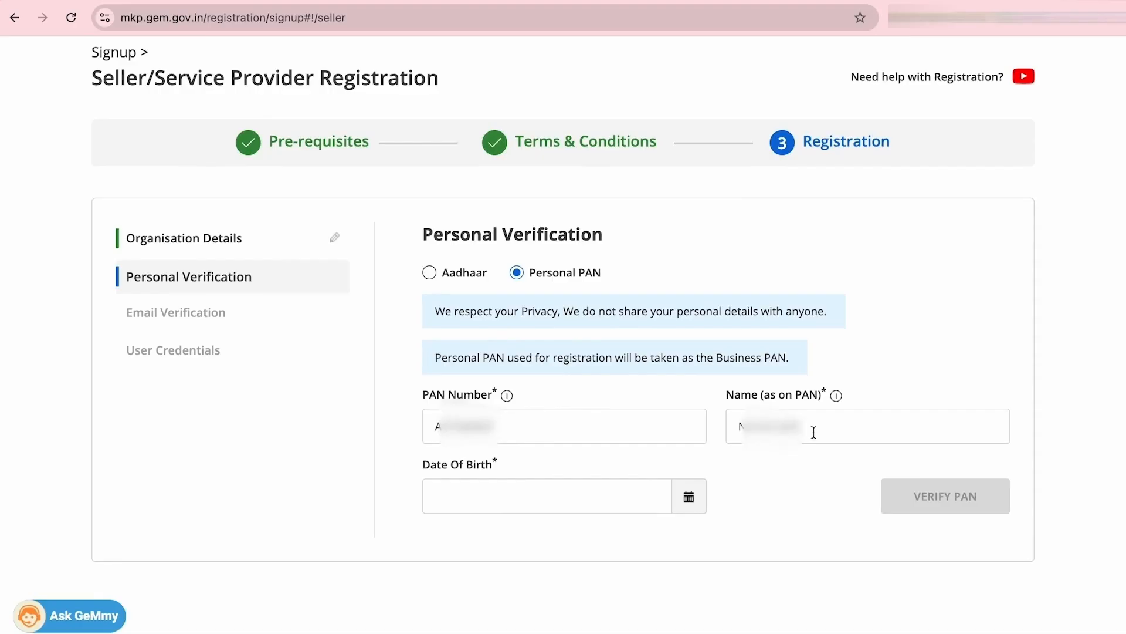
triple_click(458, 473)
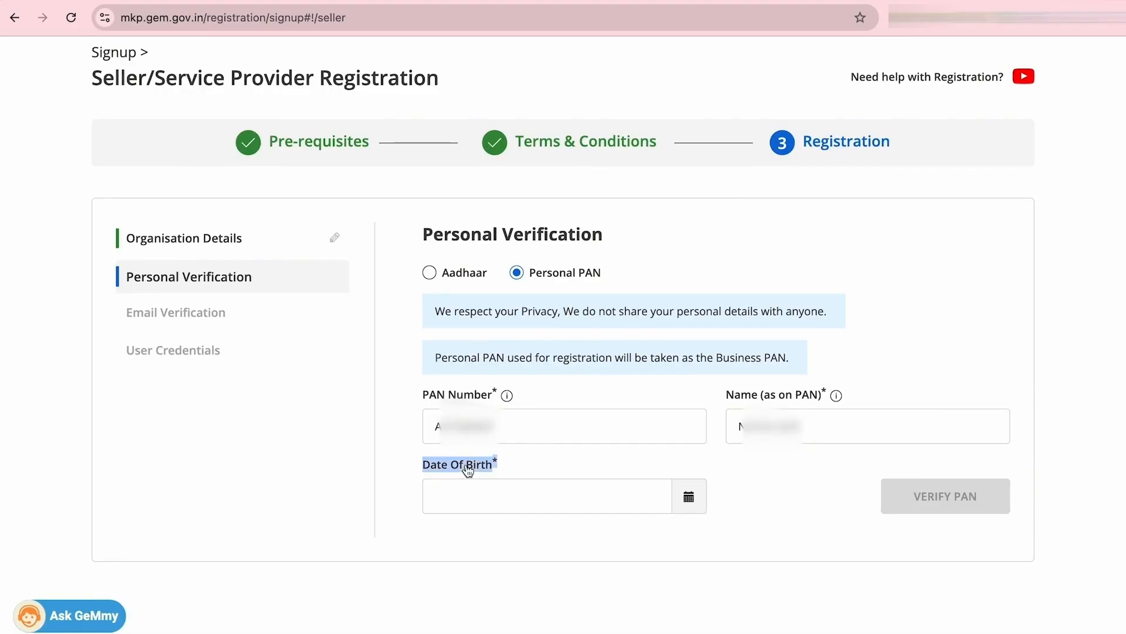
click(703, 504)
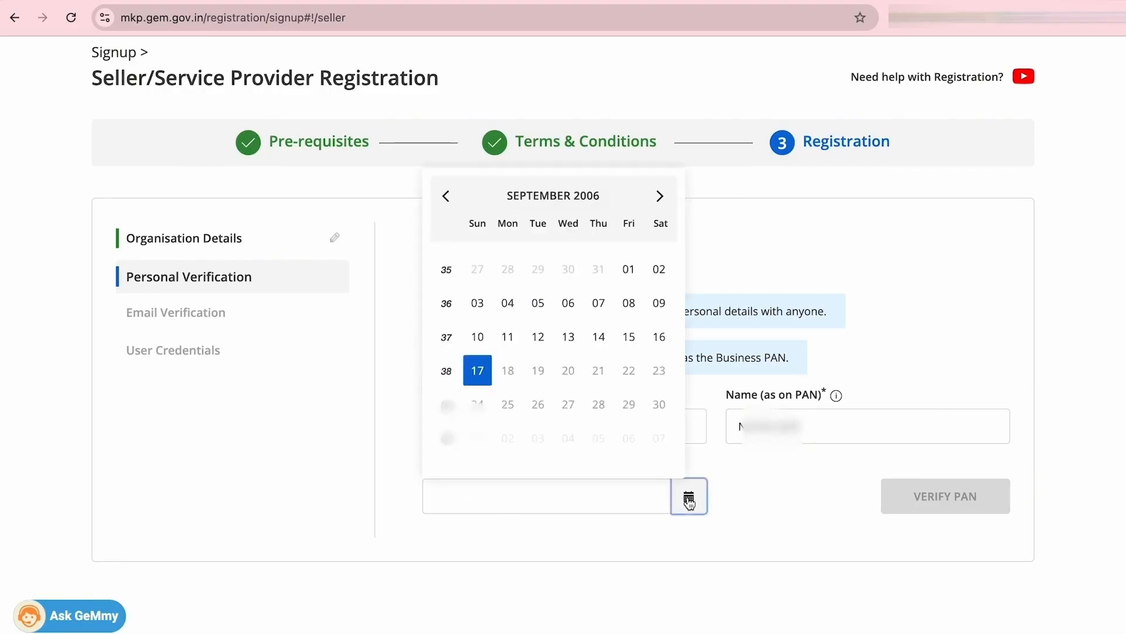
click(580, 203)
click(542, 270)
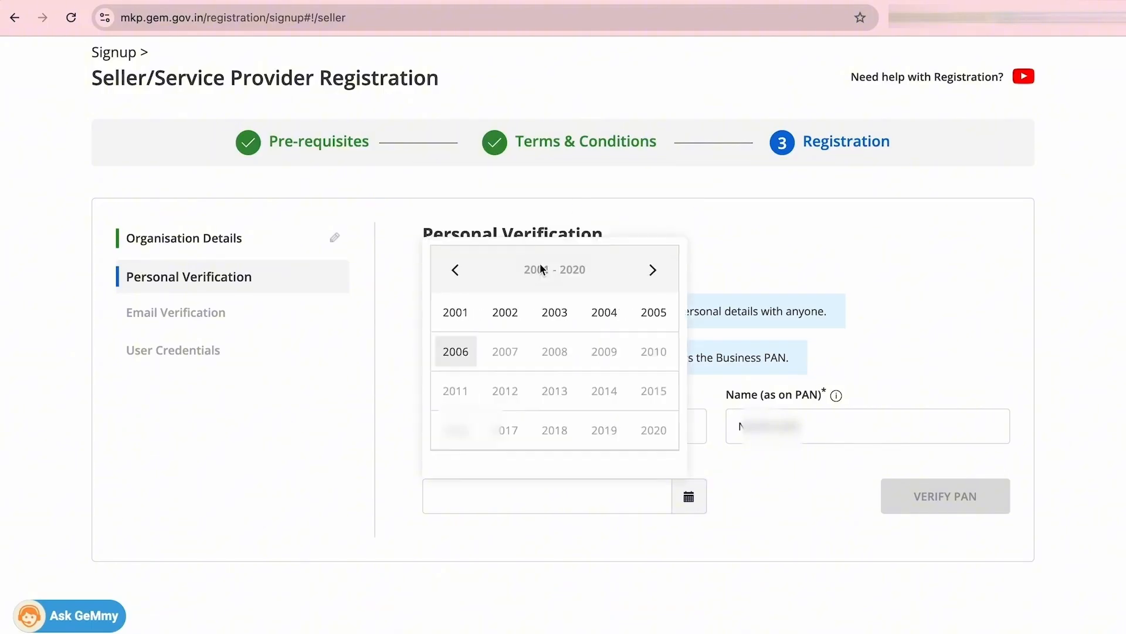
click(456, 270)
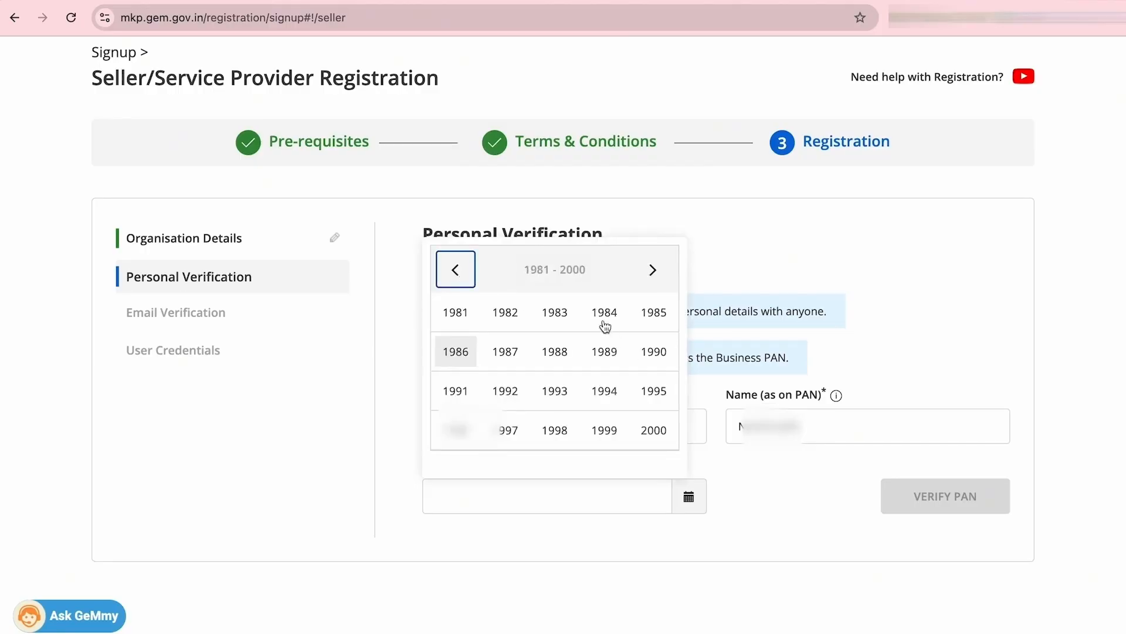
click(558, 319)
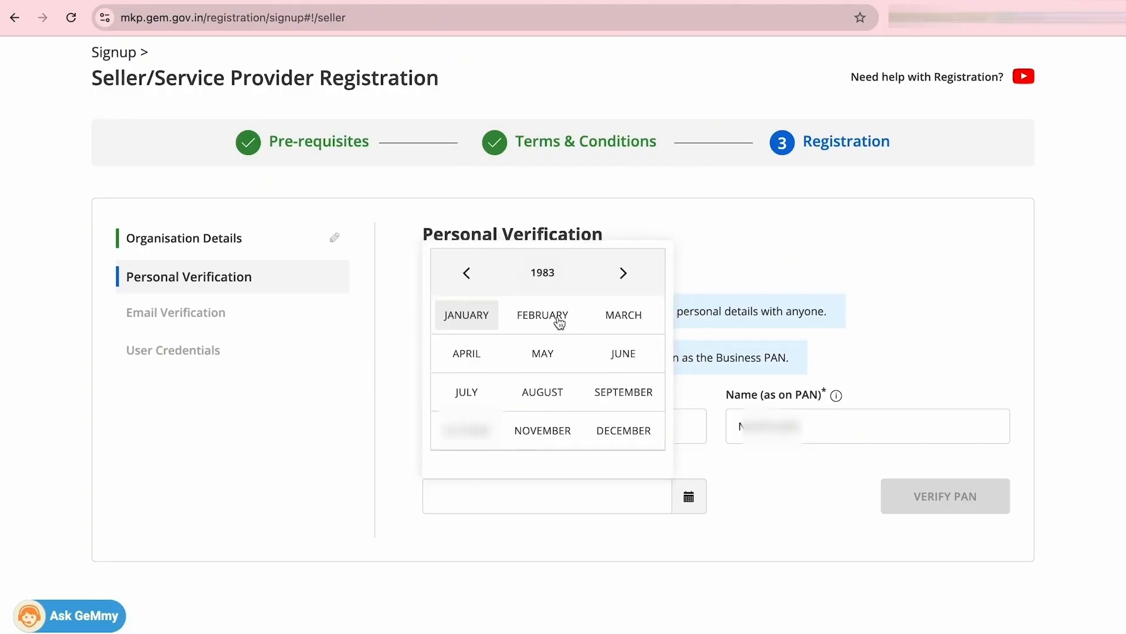
click(610, 320)
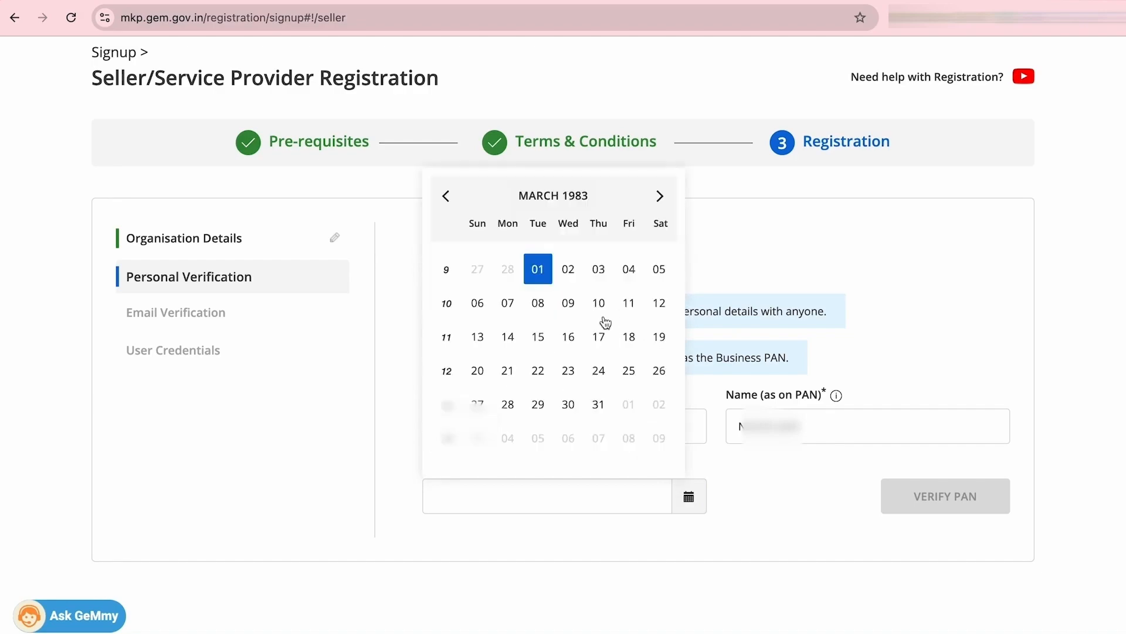
click(583, 303)
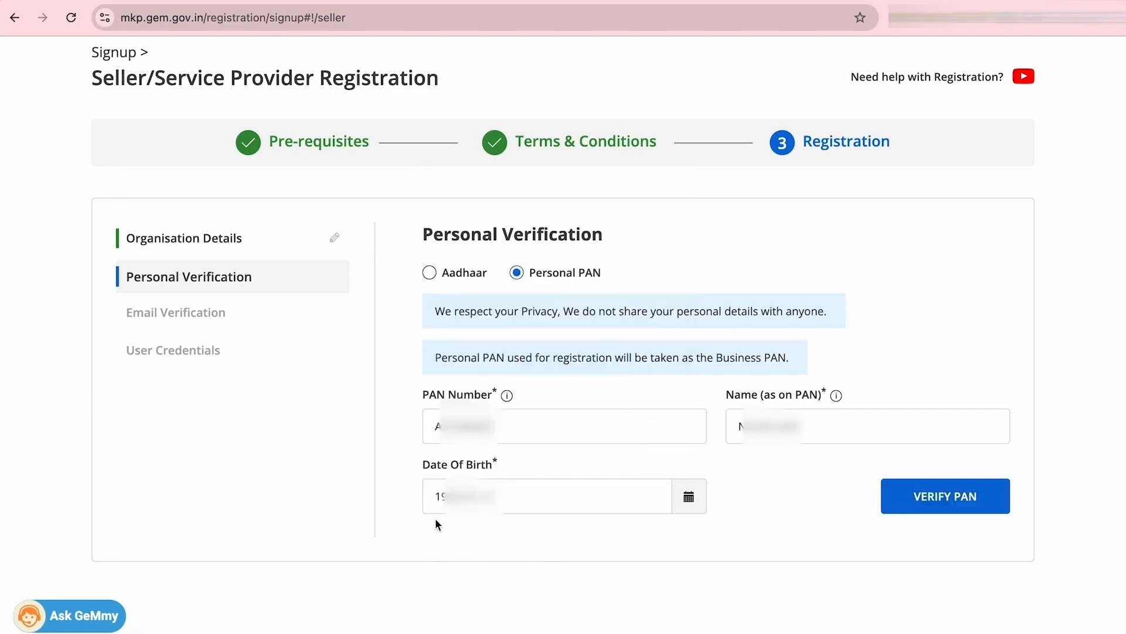
click(909, 500)
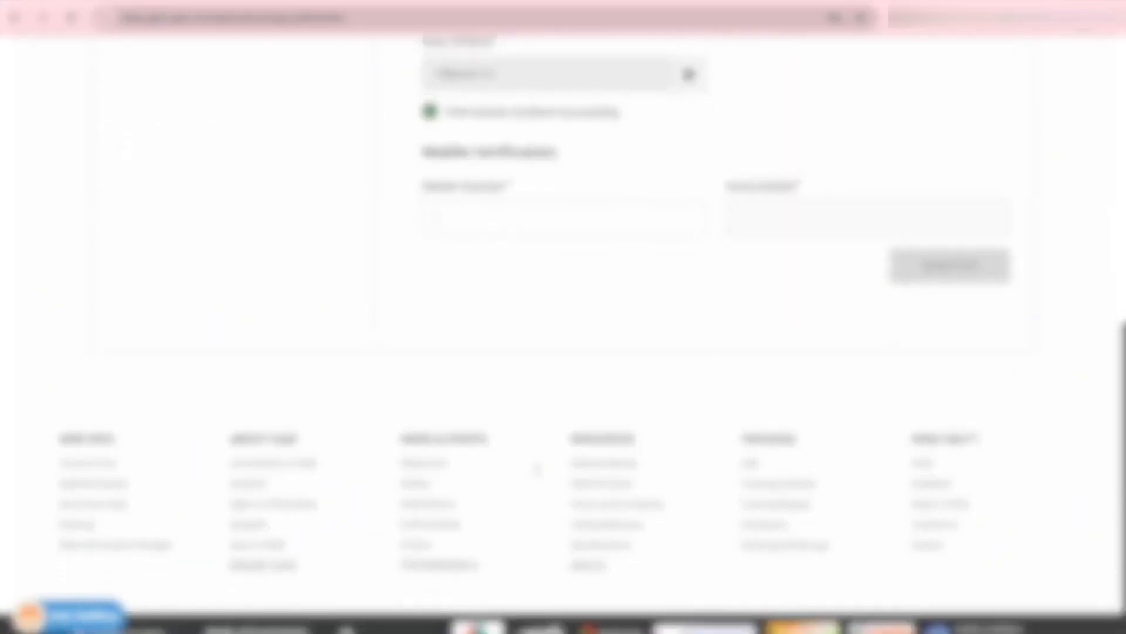
Step: Verify the mobile number using the one-time password sent to it
scroll(537, 470, down, 1)
scroll(537, 469, up, 1)
scroll(538, 470, down, 1)
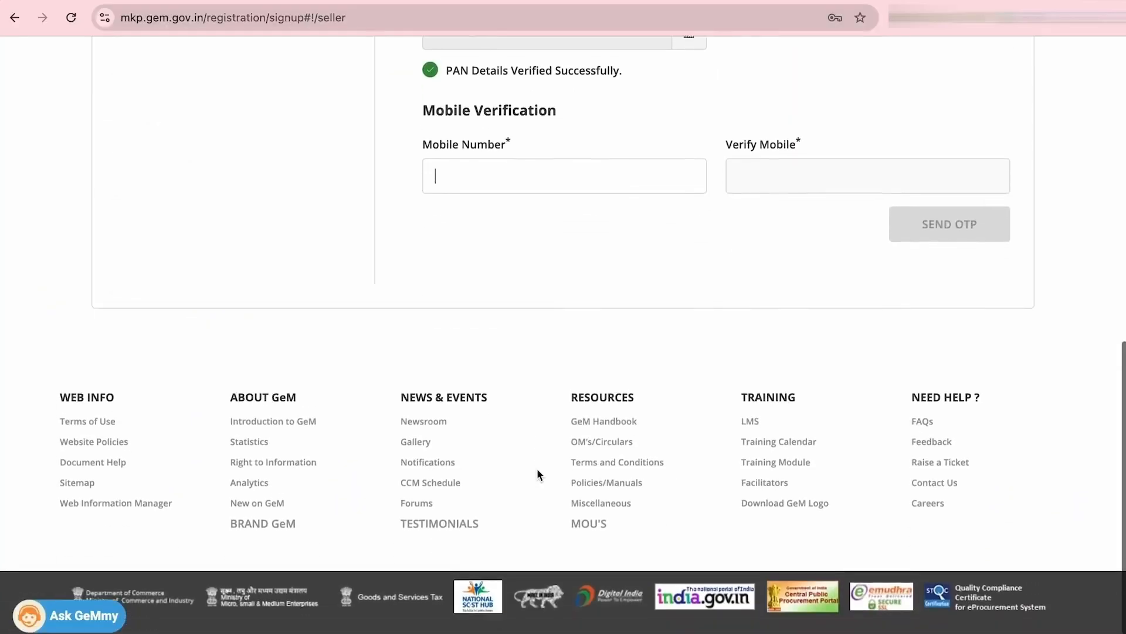
scroll(537, 470, up, 1)
text(******)
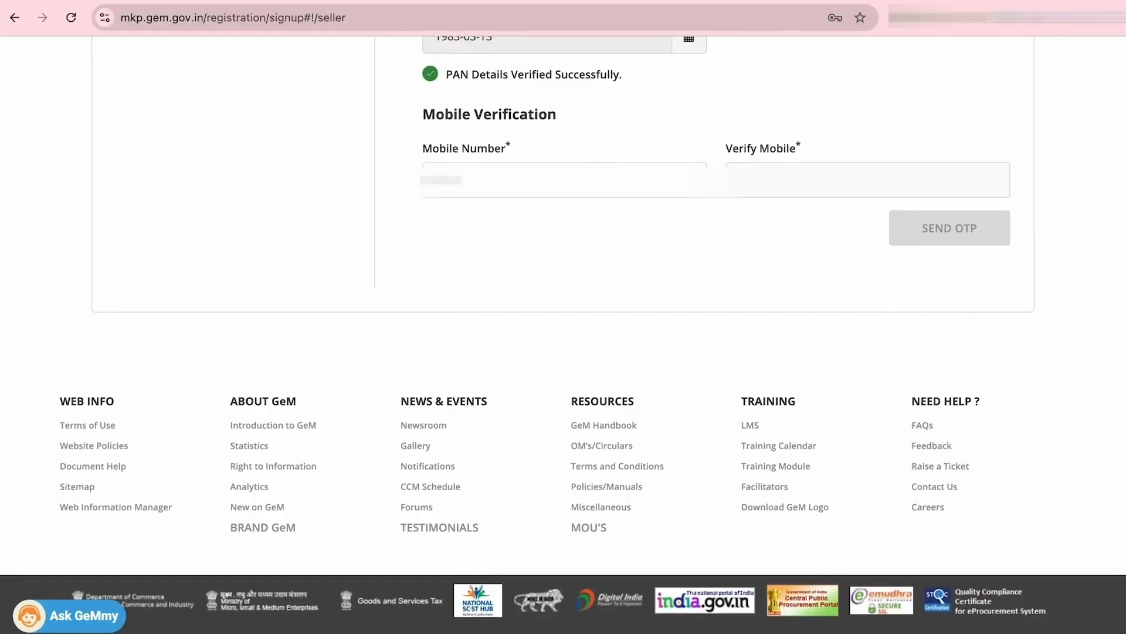
text(******)
click(807, 184)
text(**********)
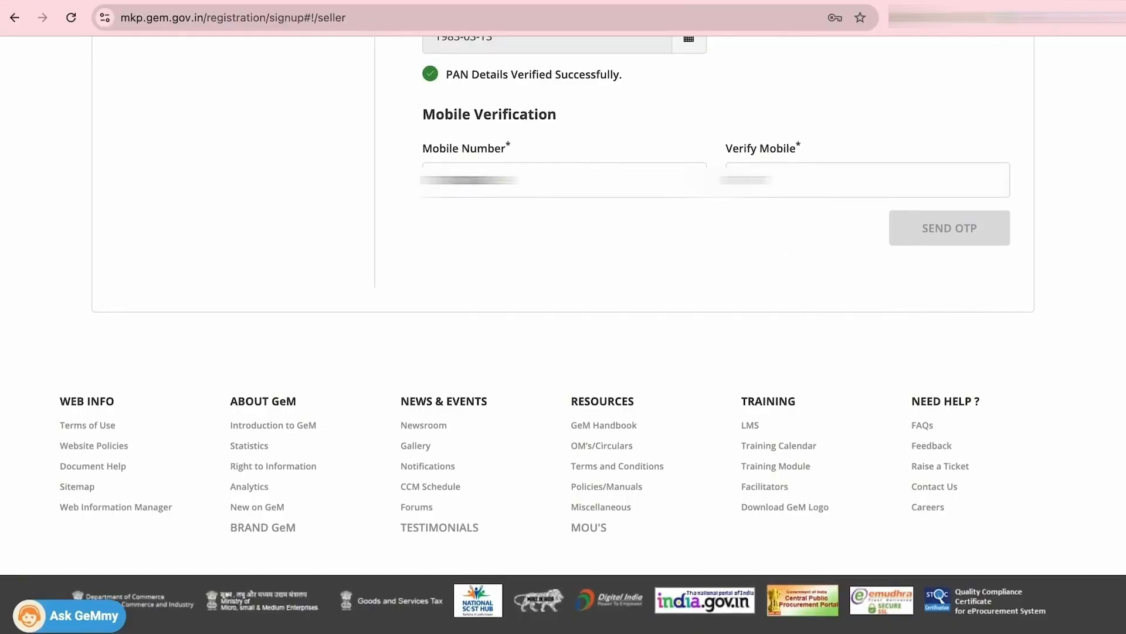
click(922, 235)
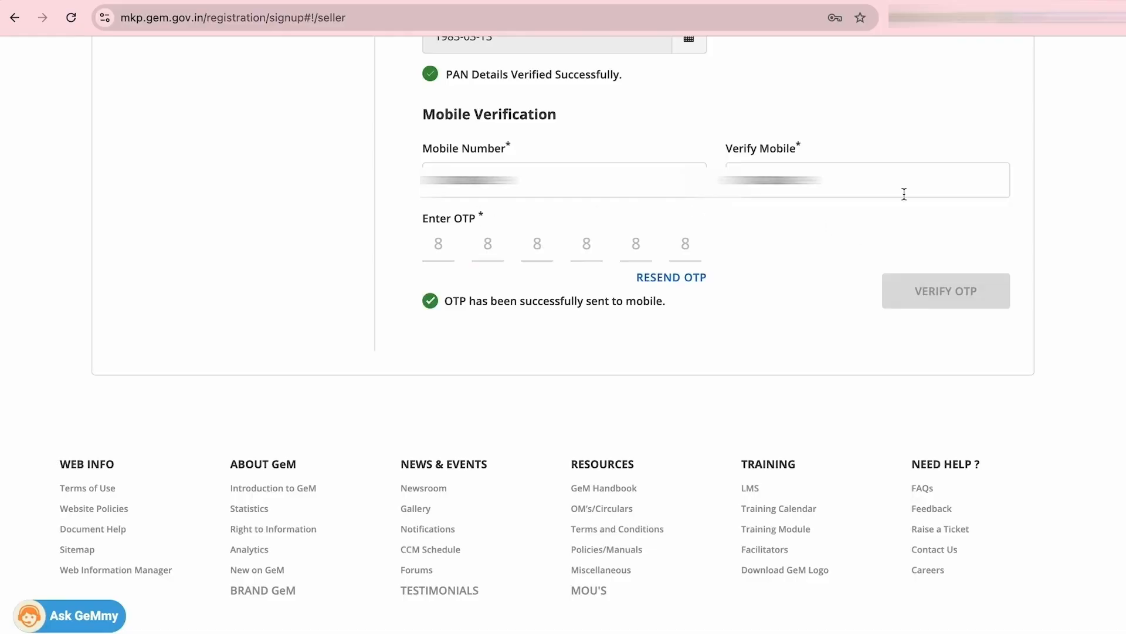
click(457, 243)
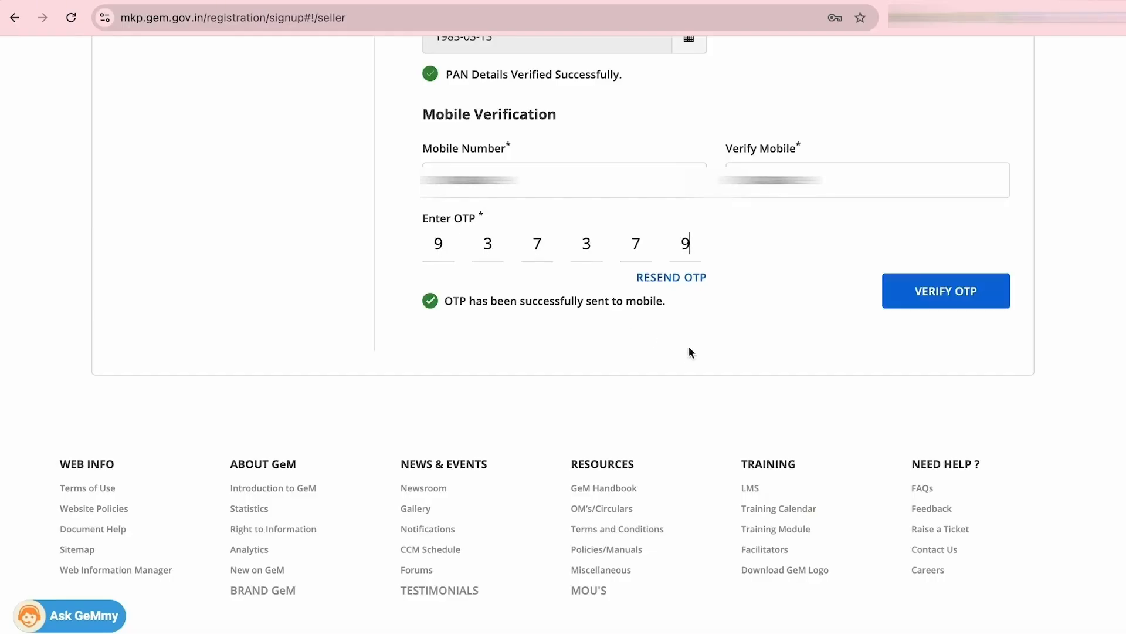
click(955, 292)
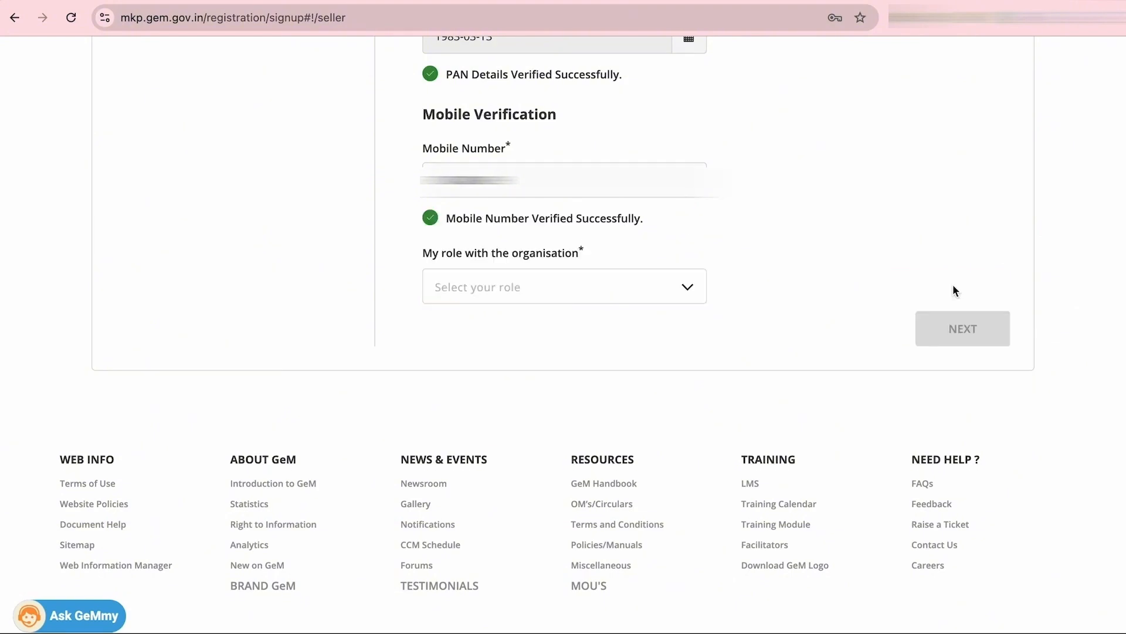
Step: Set the role with the organisation to Proprietor and continue to email verification
click(644, 300)
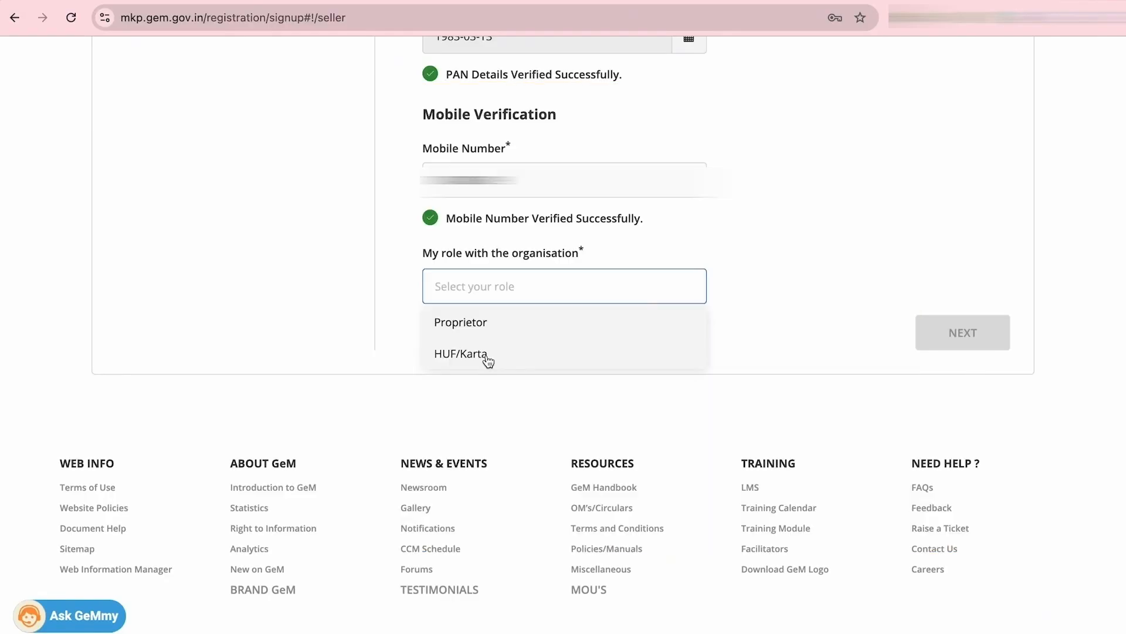
click(469, 322)
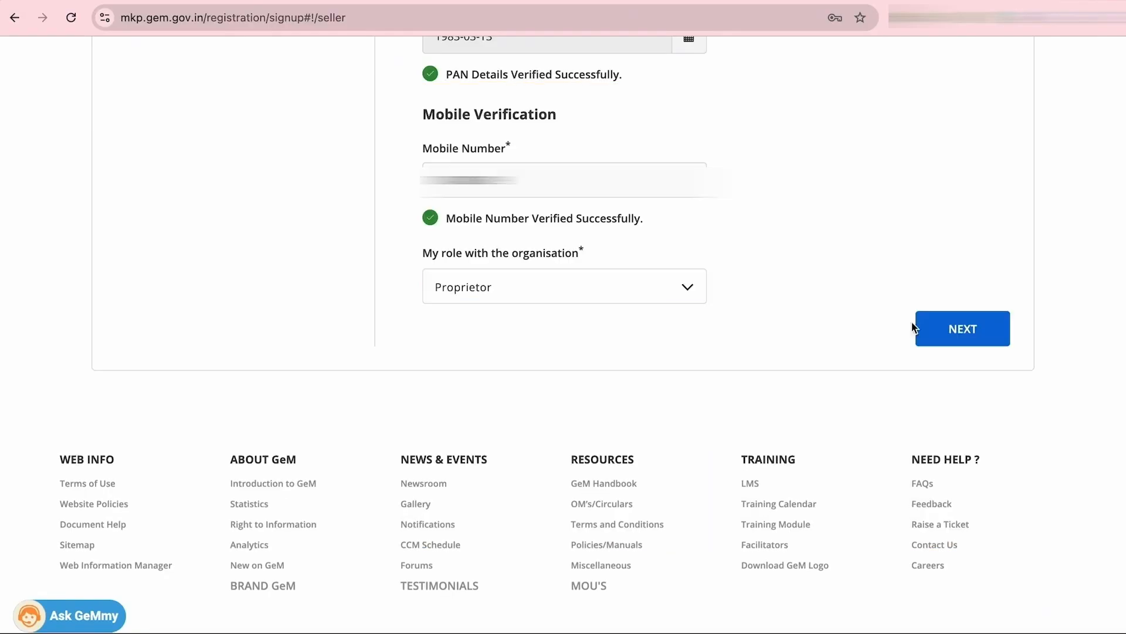
click(961, 328)
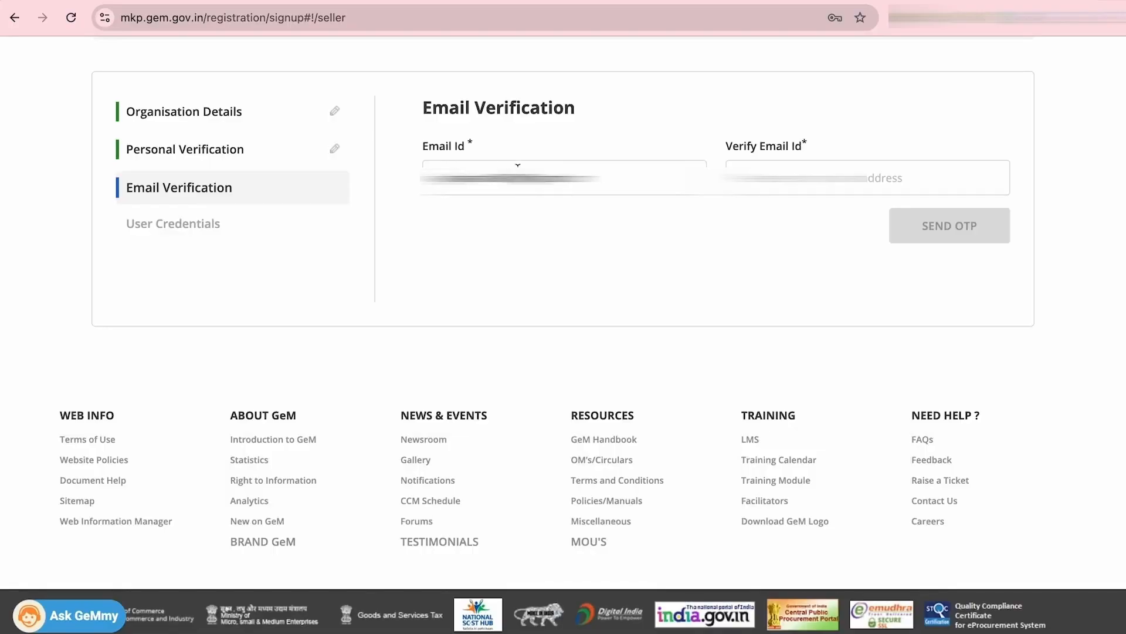
Step: Paste the email again into Verify Email Id and request a one-time code
click(749, 164)
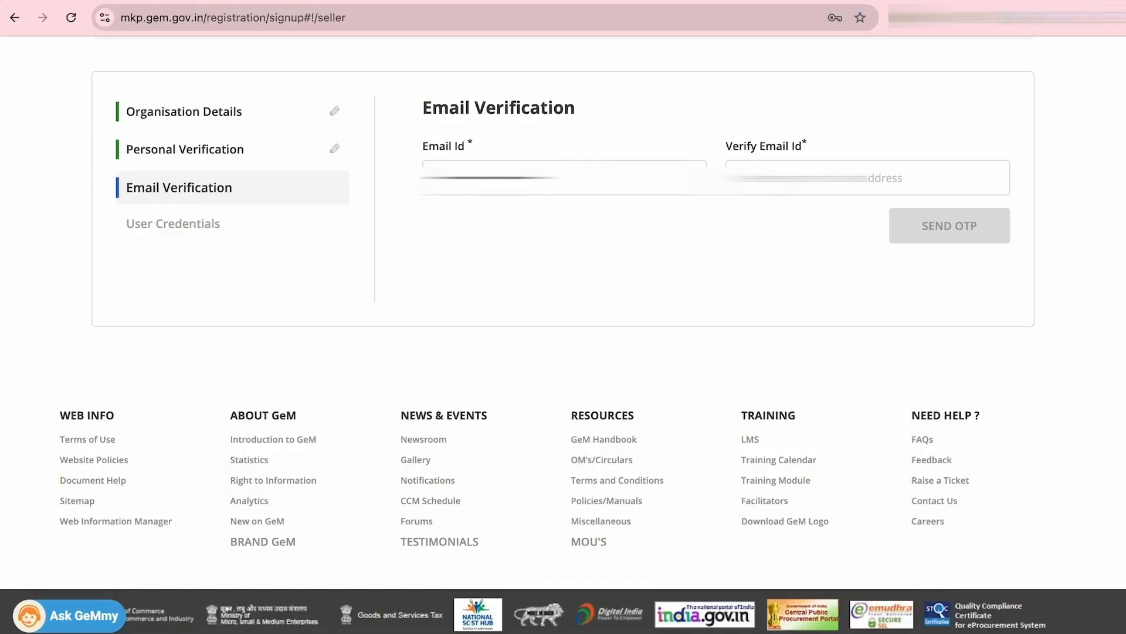
key(ctrl+v)
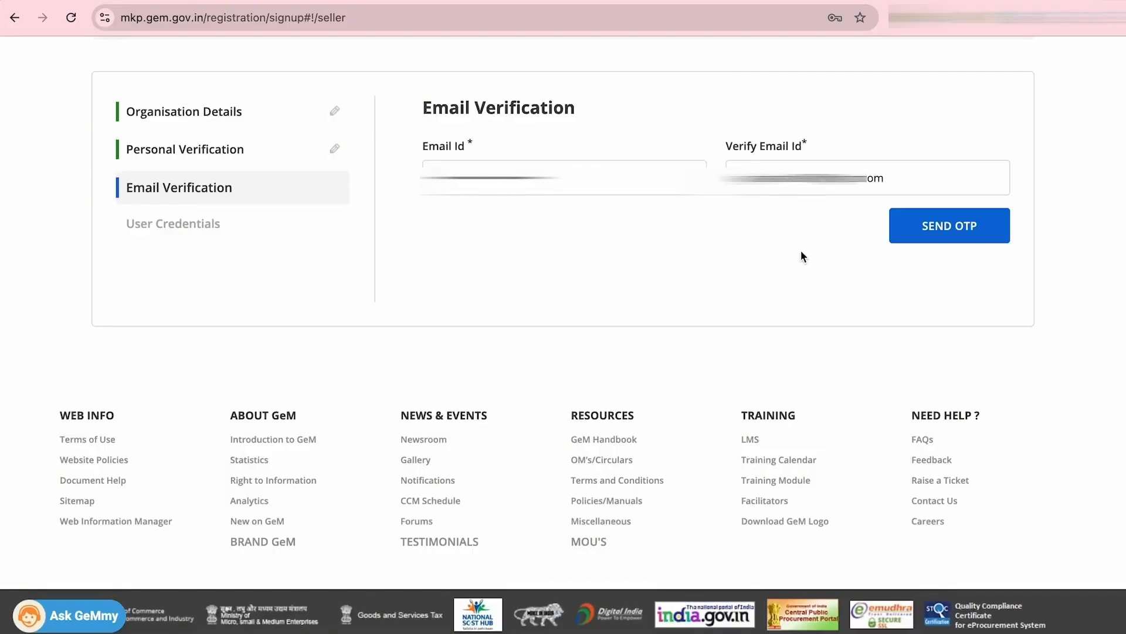
click(931, 241)
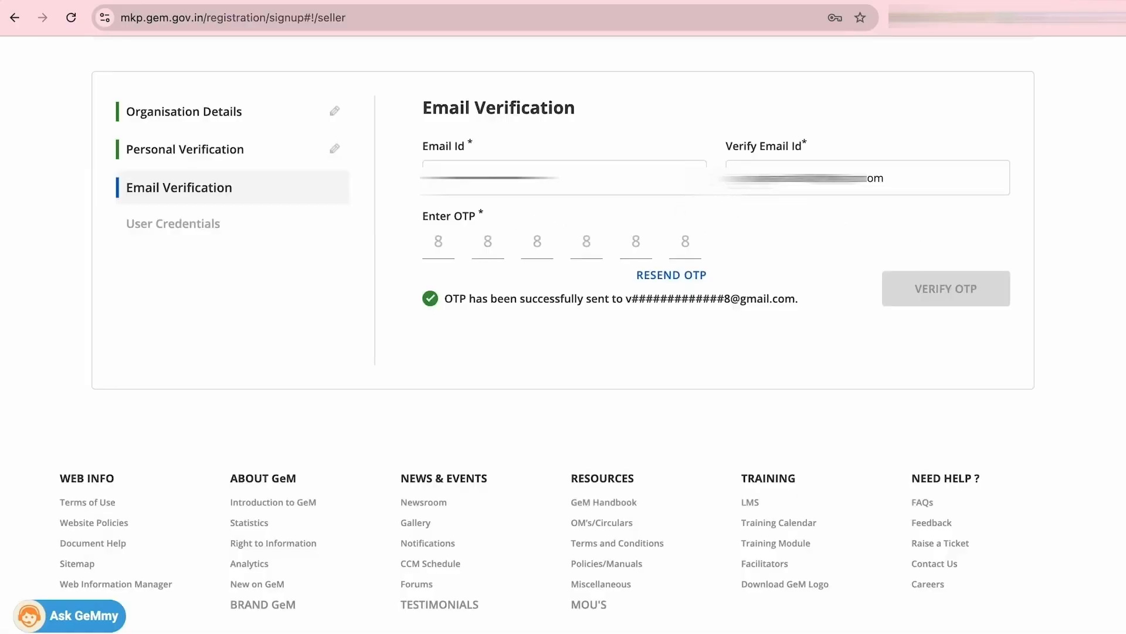
Step: Copy the code from the GeM email, paste it in, and verify the email address
click(448, 237)
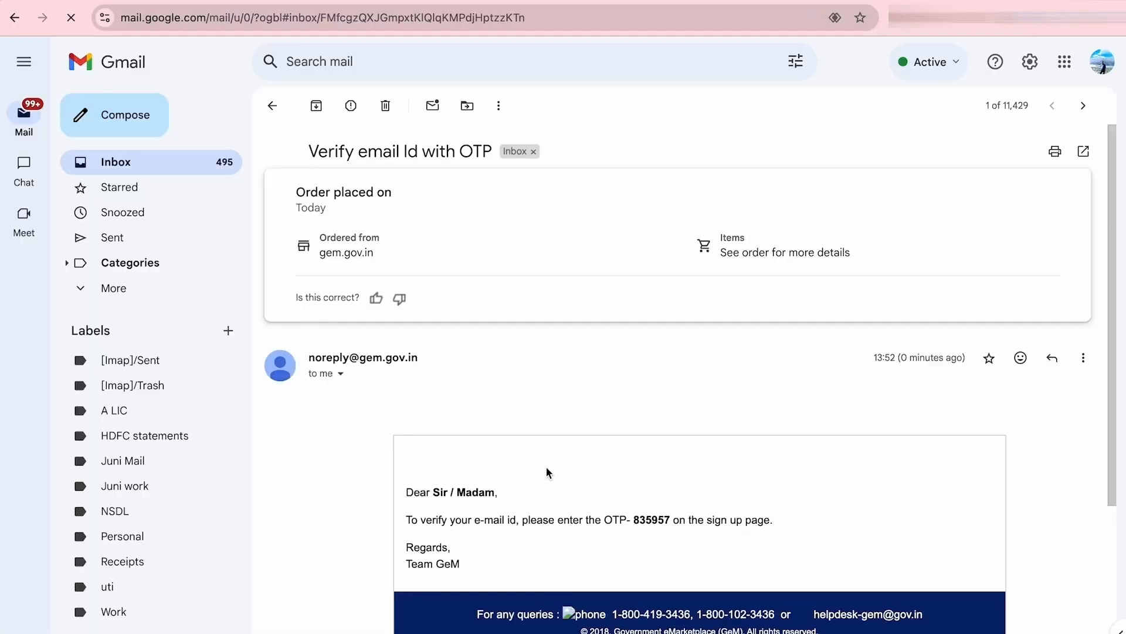
scroll(548, 473, down, 1)
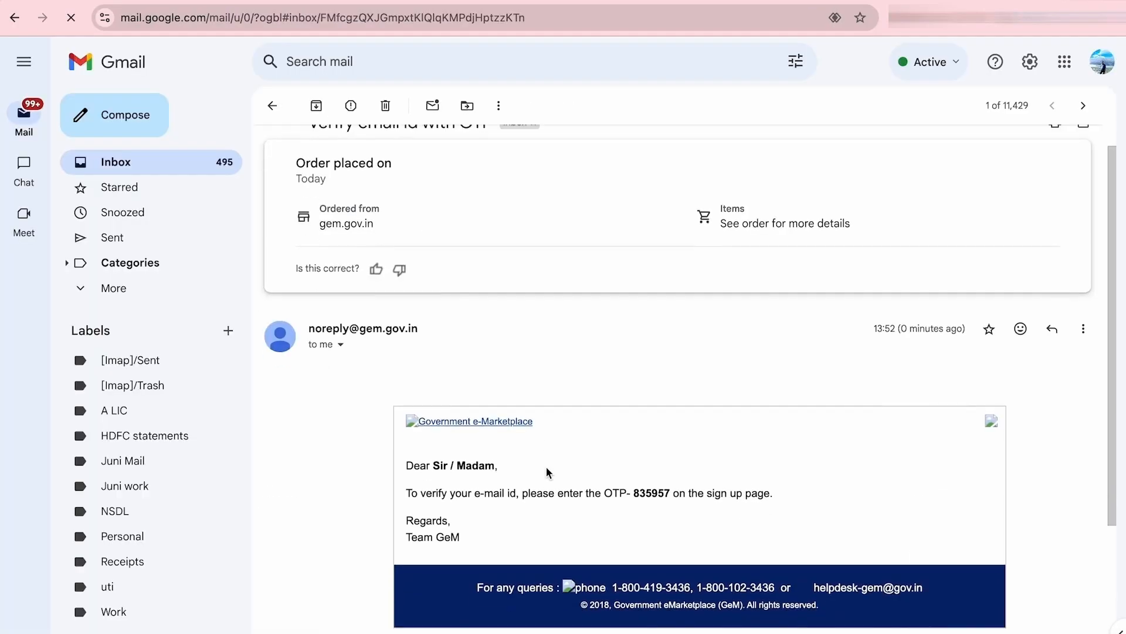
double_click(649, 487)
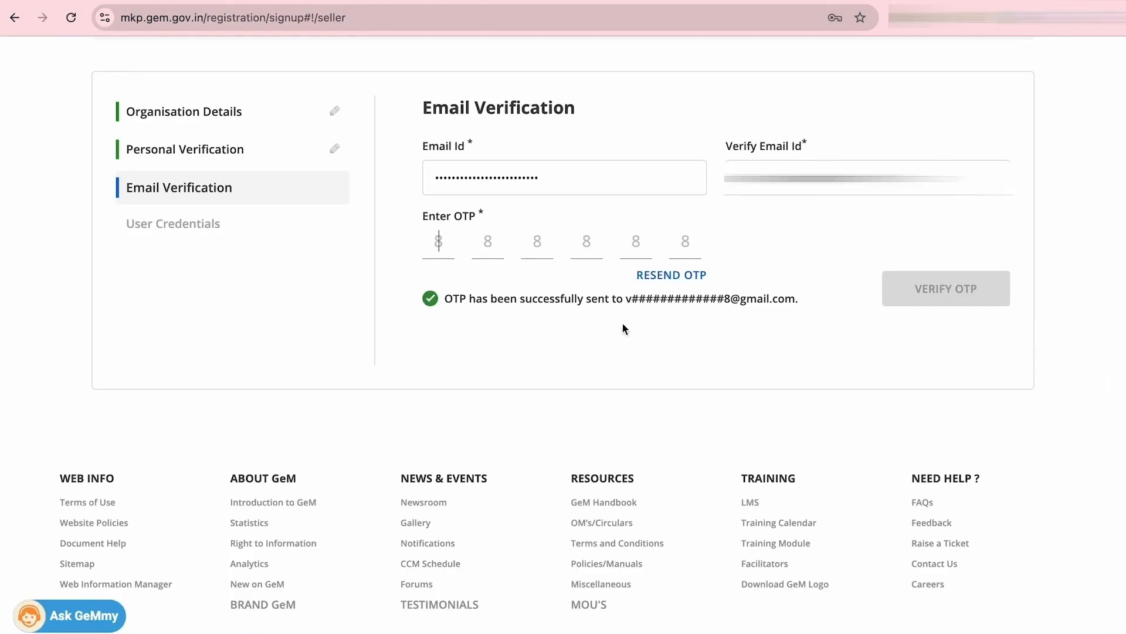
key(ctrl+v)
click(967, 302)
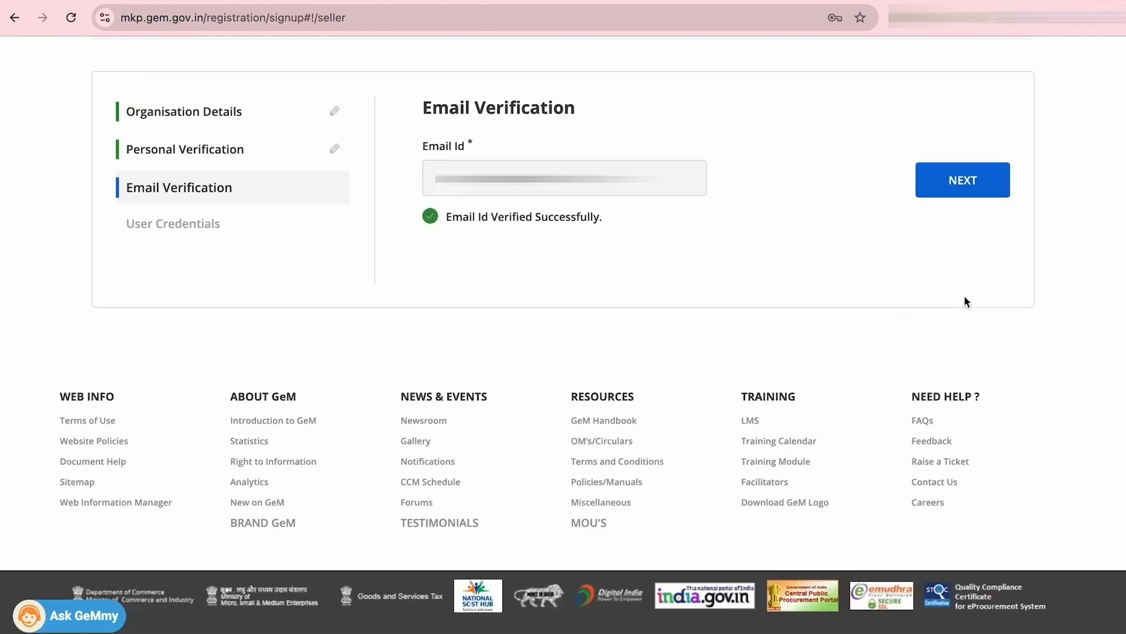
click(986, 179)
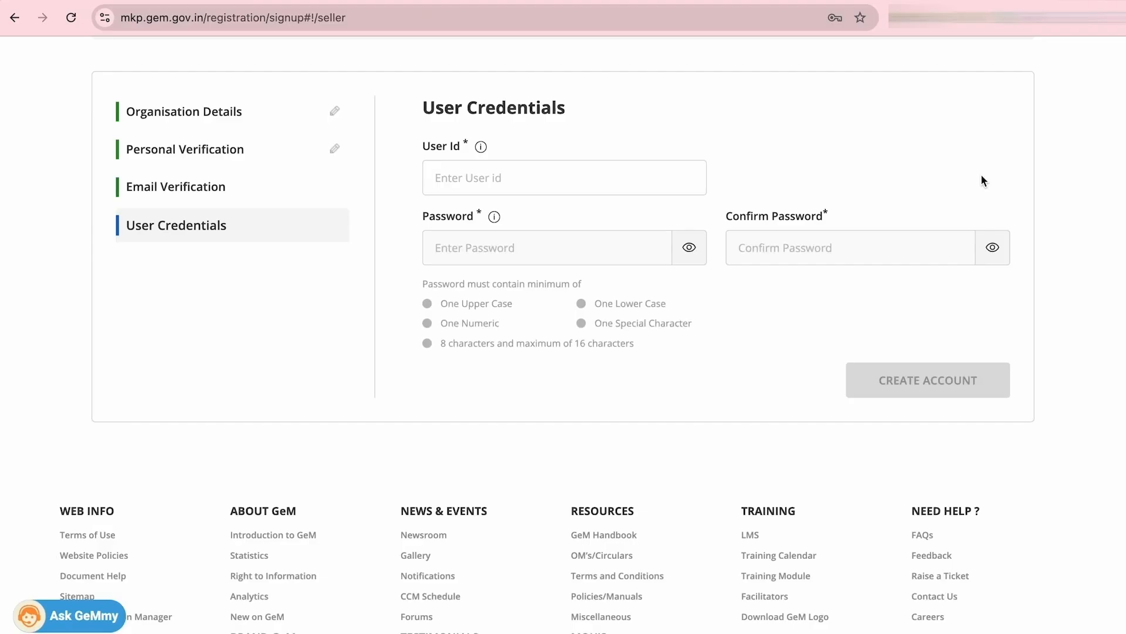
Step: Enter a user ID and a password, checking it against the password requirements
click(503, 171)
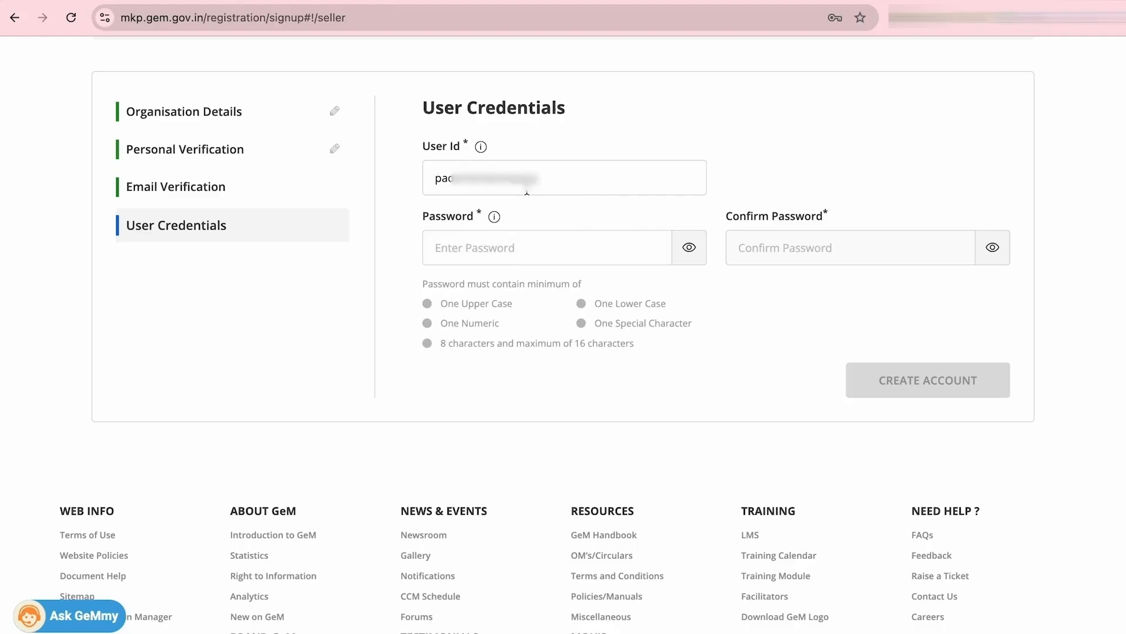
click(546, 239)
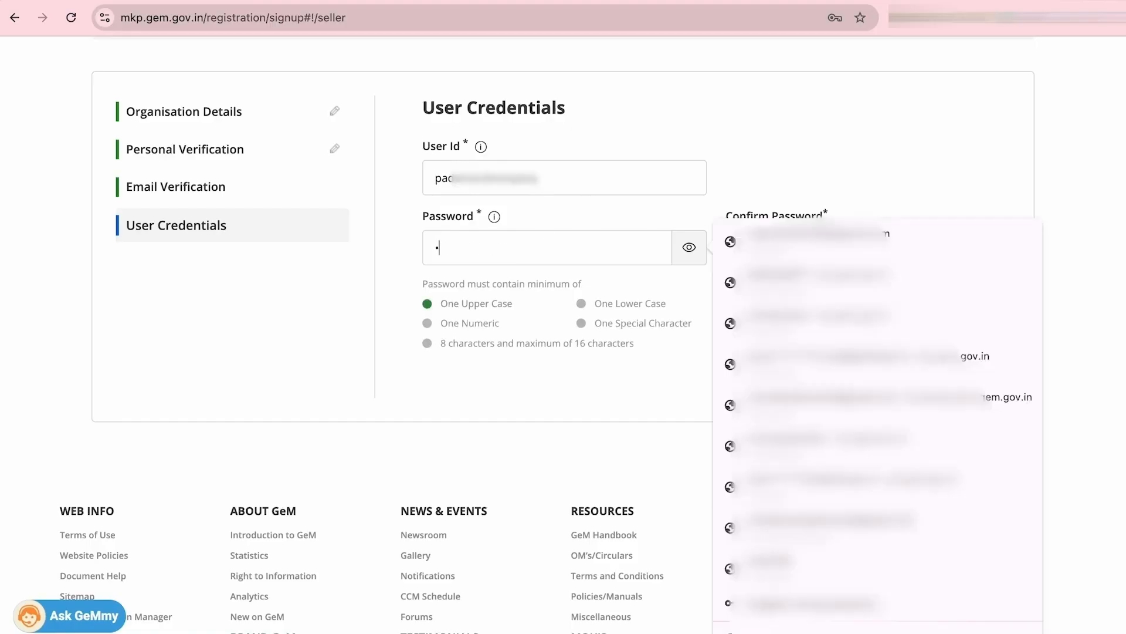
click(689, 247)
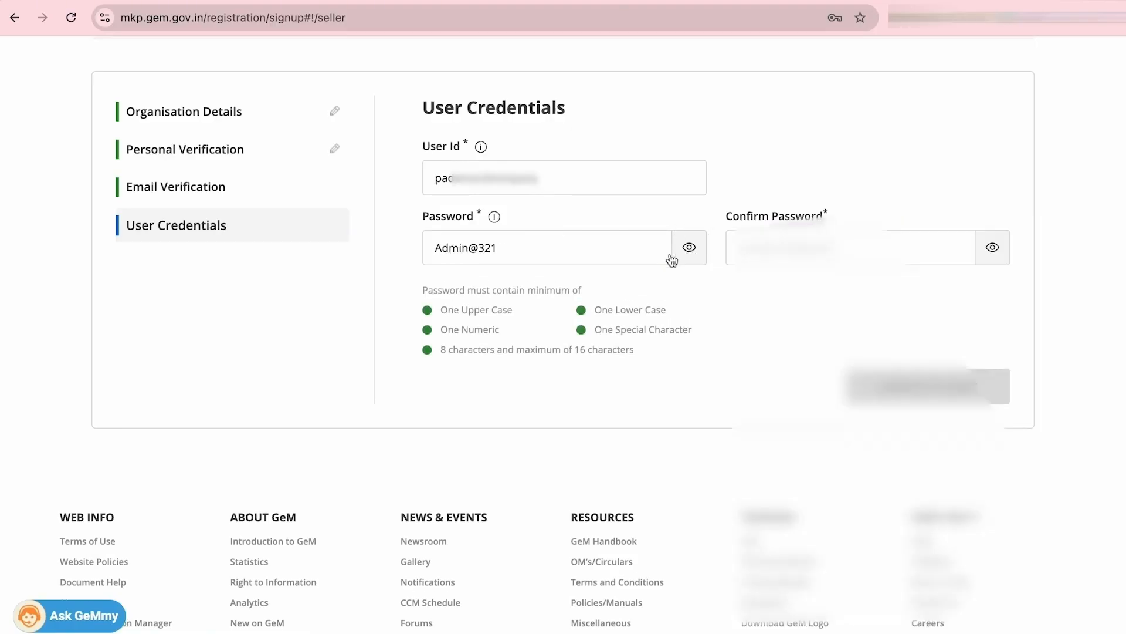
click(440, 248)
click(445, 249)
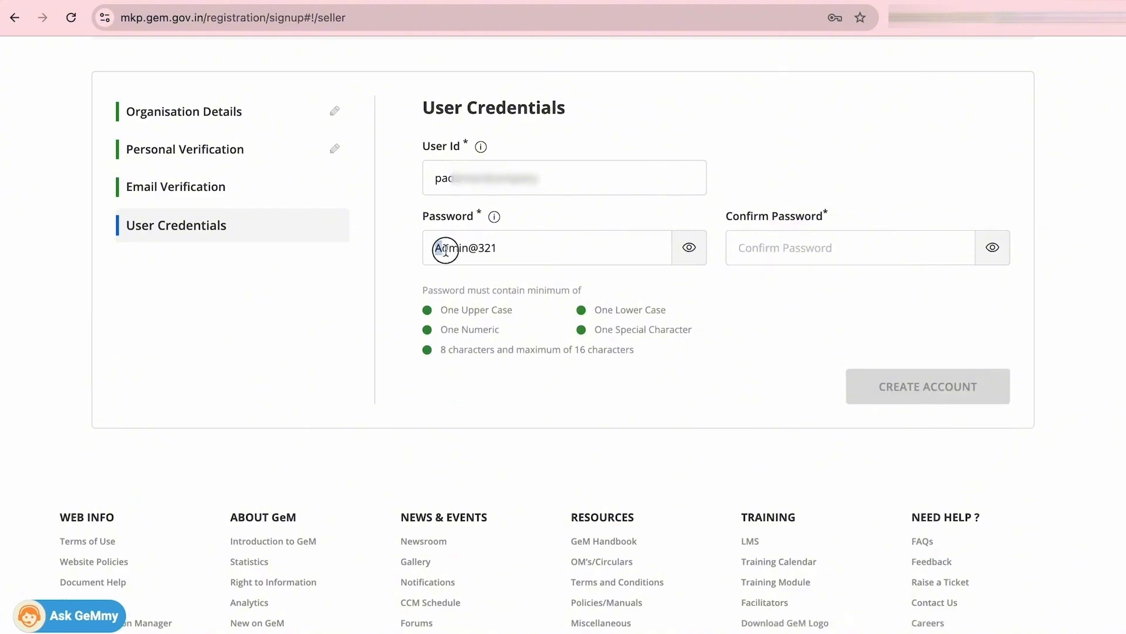
drag(444, 249, 469, 248)
click(481, 248)
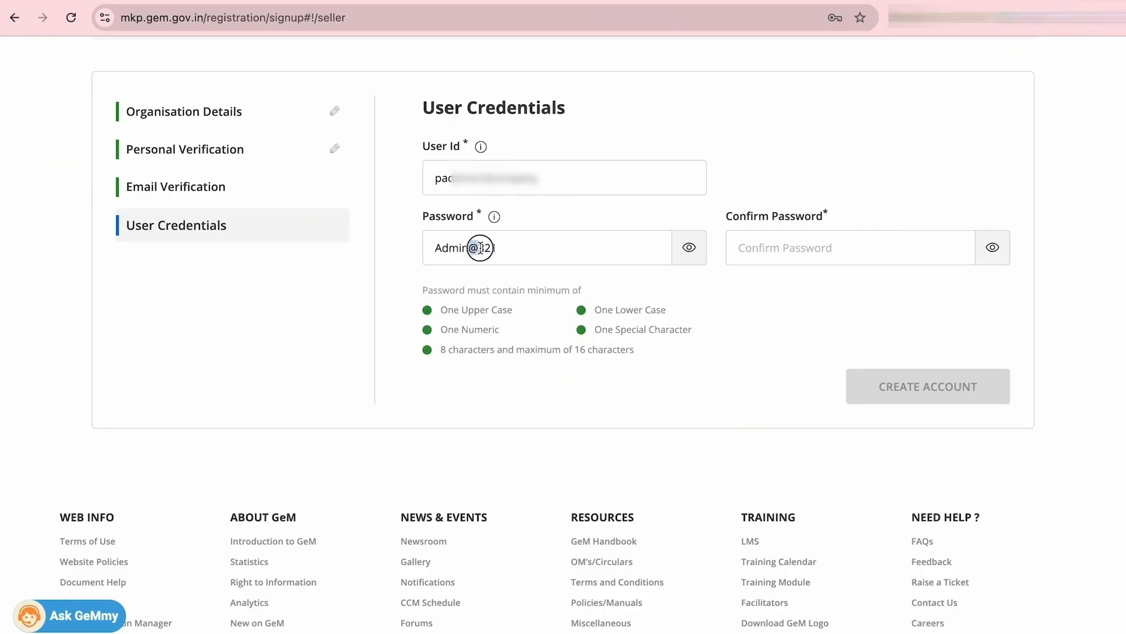
drag(449, 310, 639, 352)
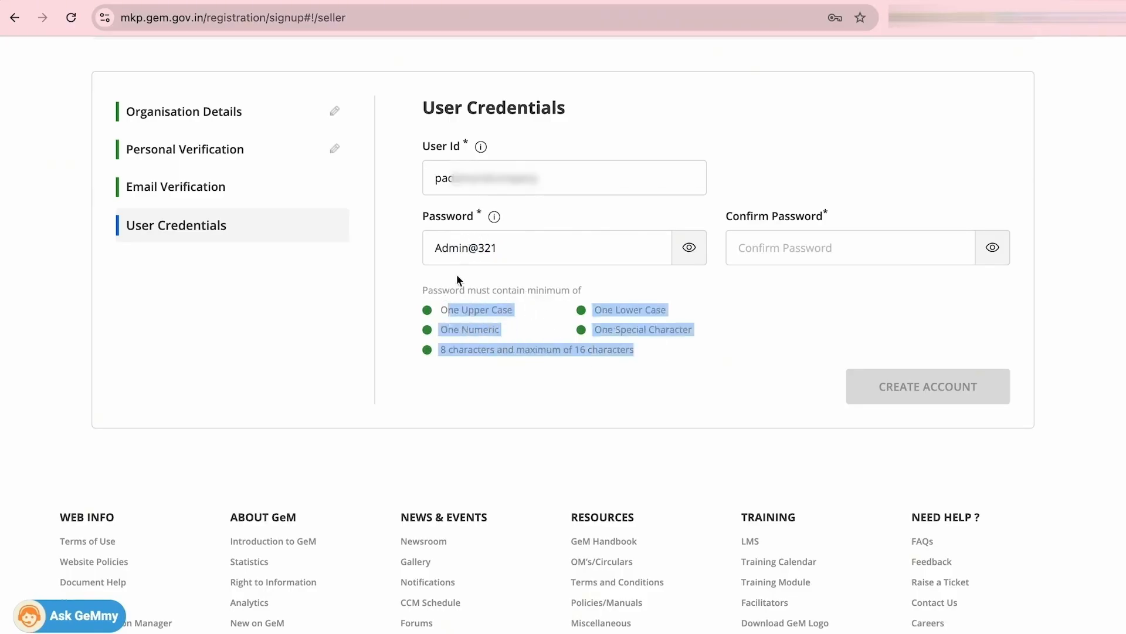
Step: Confirm the password and create the seller account
click(750, 246)
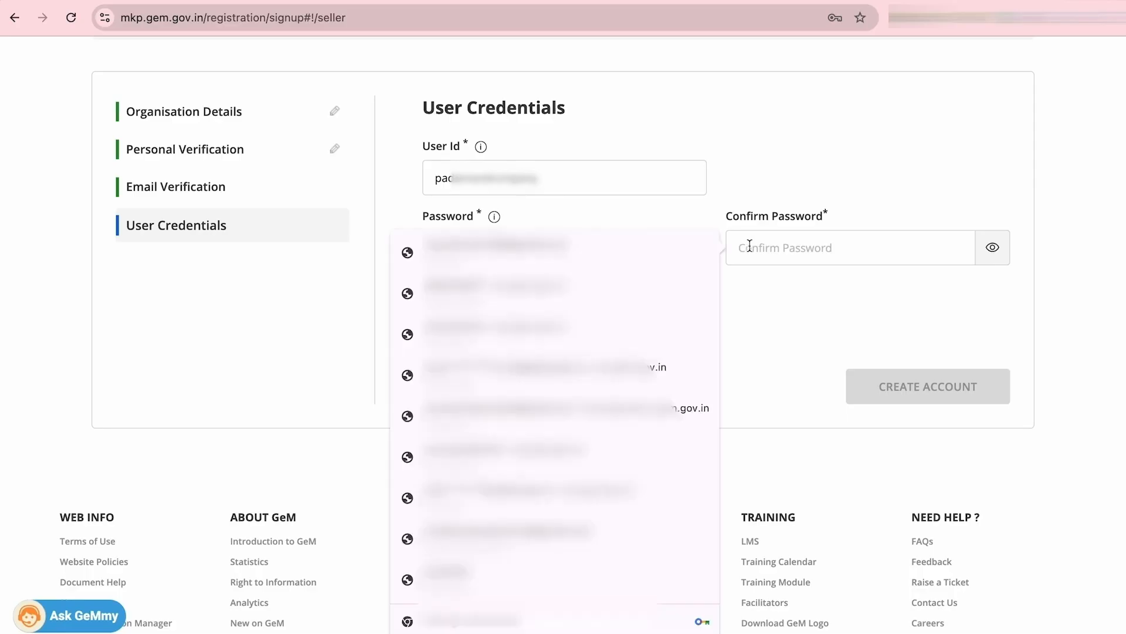
click(993, 247)
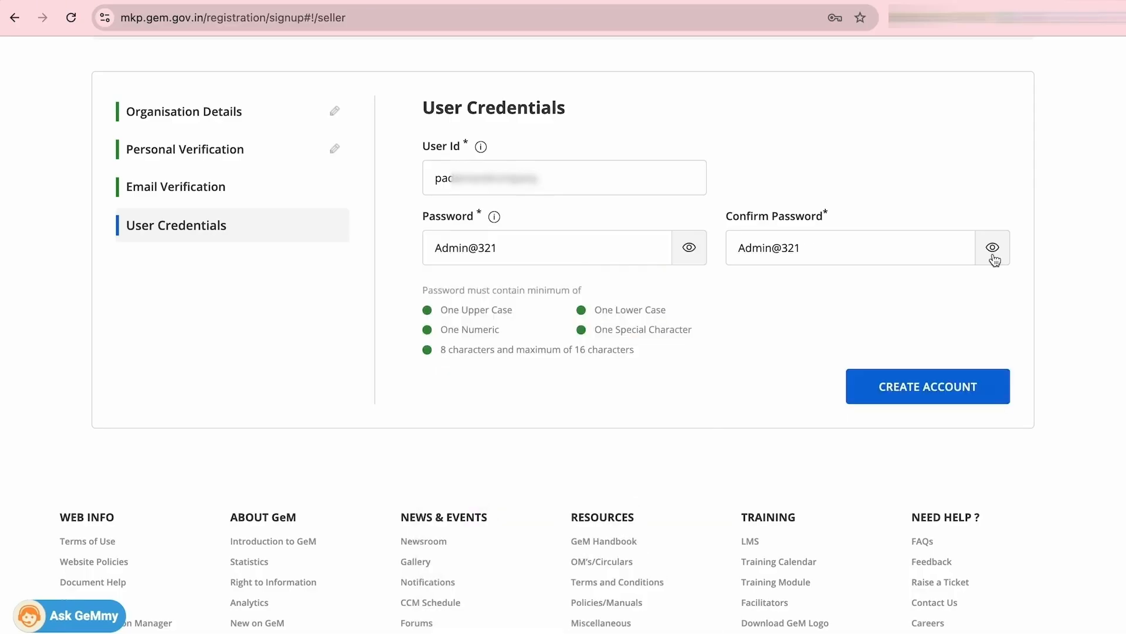
click(942, 391)
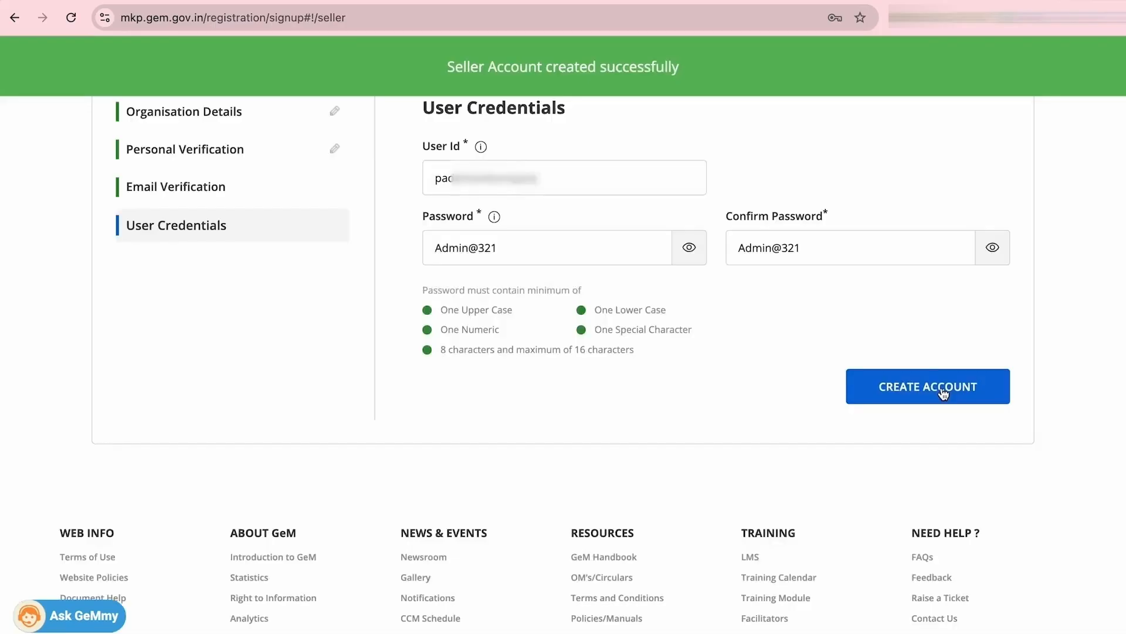
Step: Scroll through the new 0% Seller Profile to the Business PAN Validation form
scroll(621, 73, down, 3)
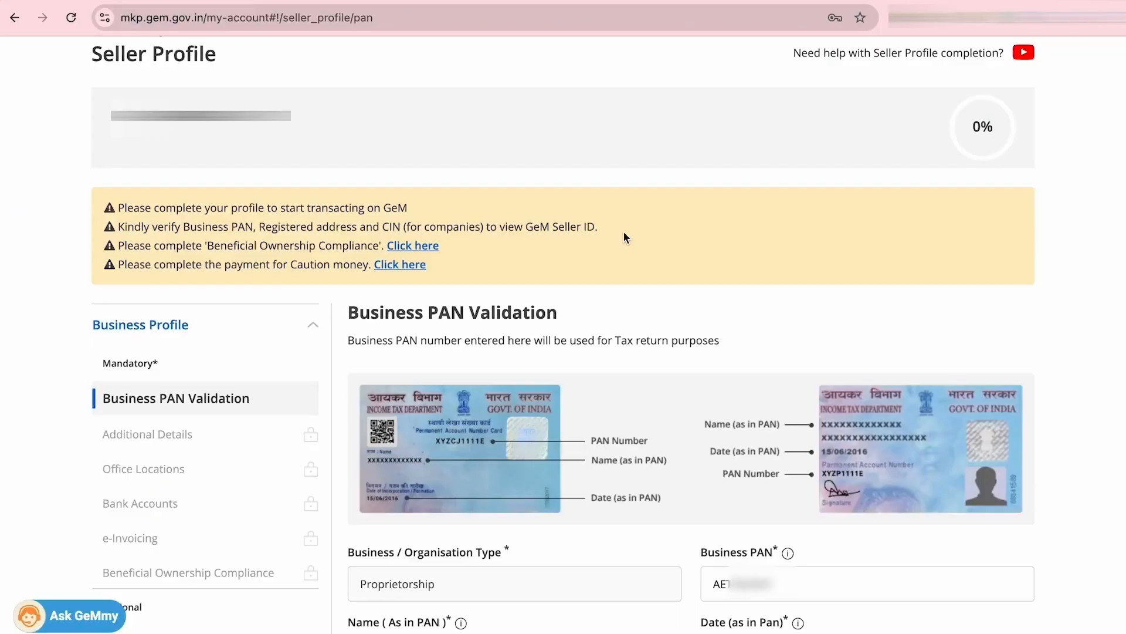
scroll(624, 235, down, 4)
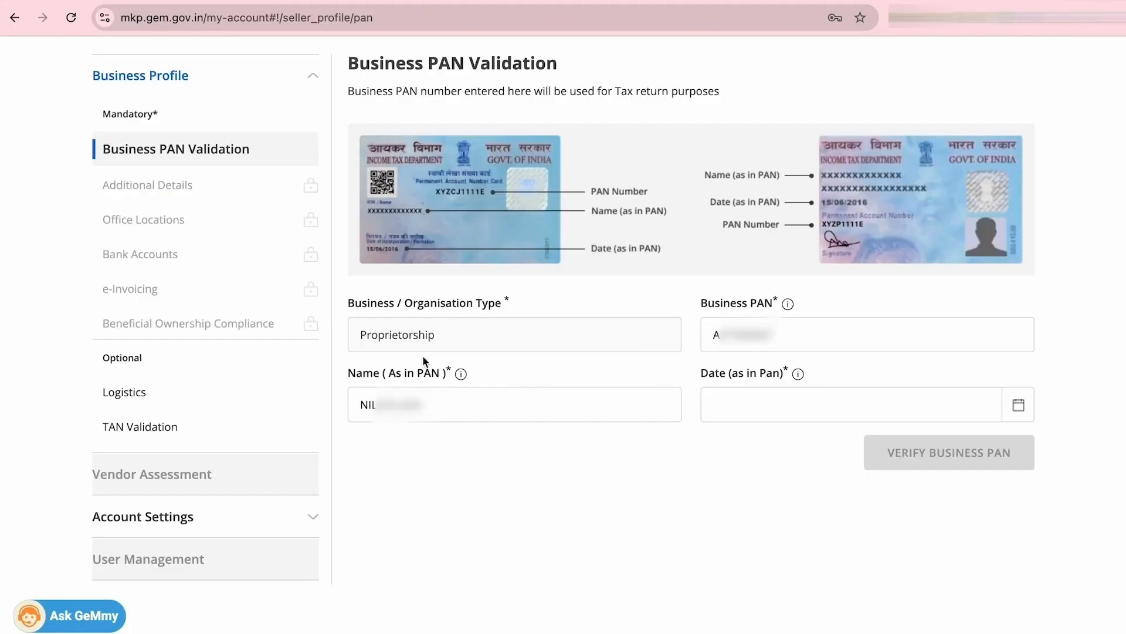
scroll(454, 336, up, 4)
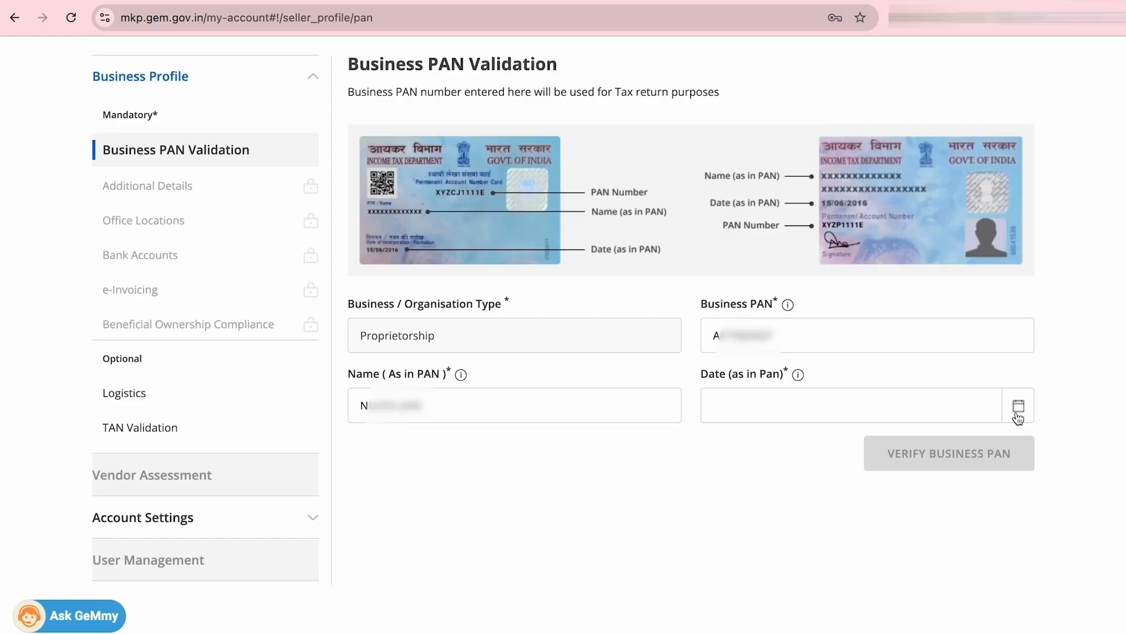
Step: Set the PAN date to a day in March 1983 and verify the business PAN
click(1018, 405)
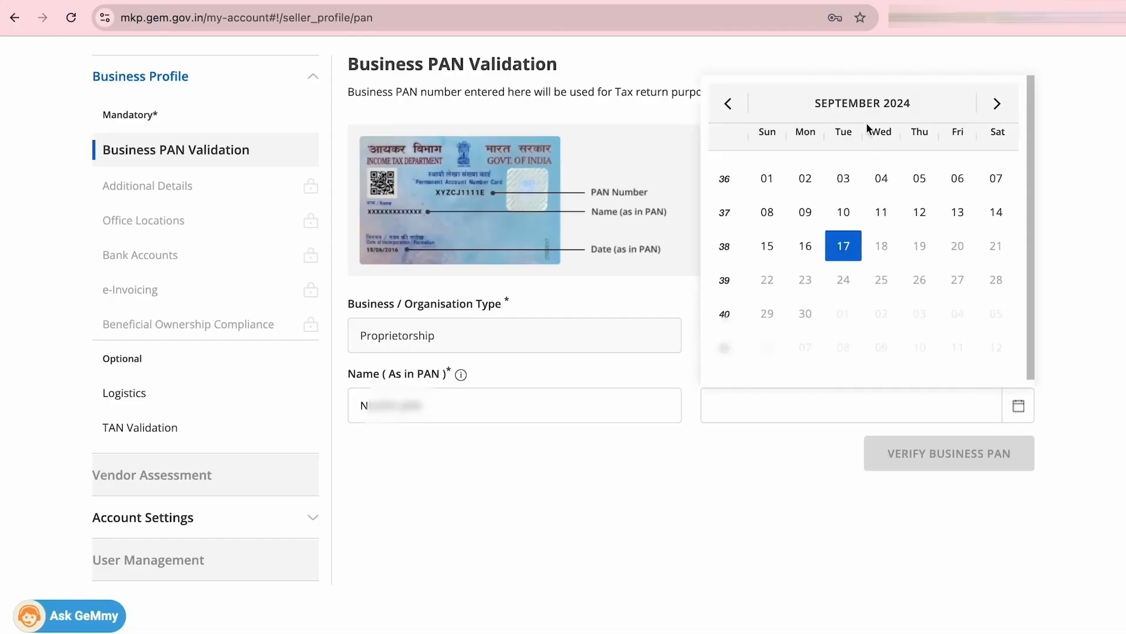
click(856, 106)
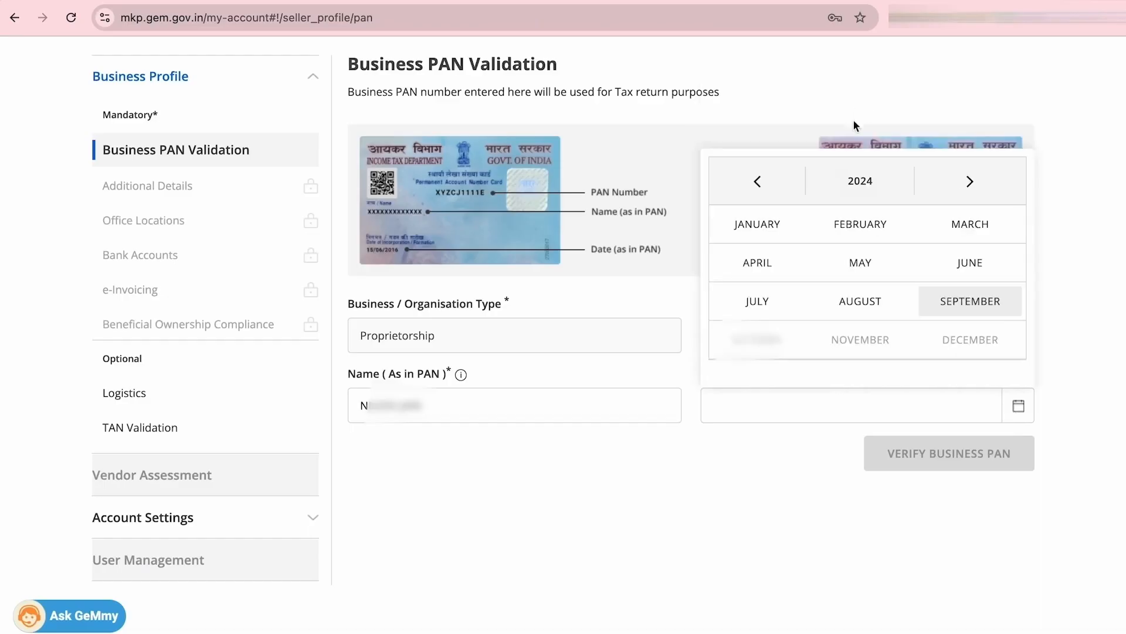
click(757, 181)
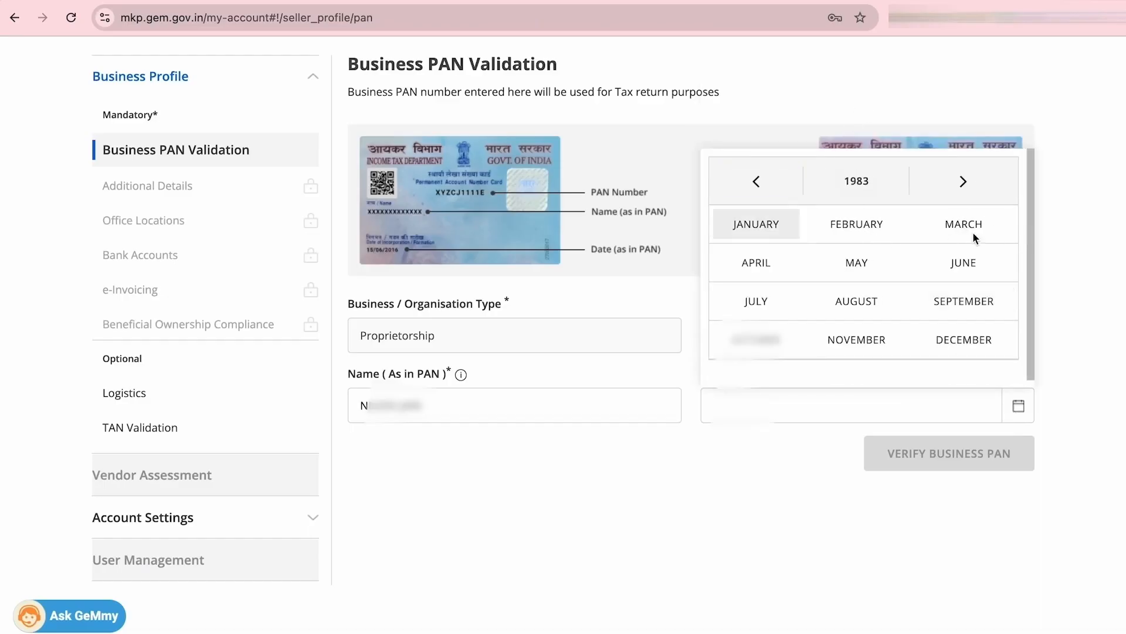
click(964, 224)
click(778, 249)
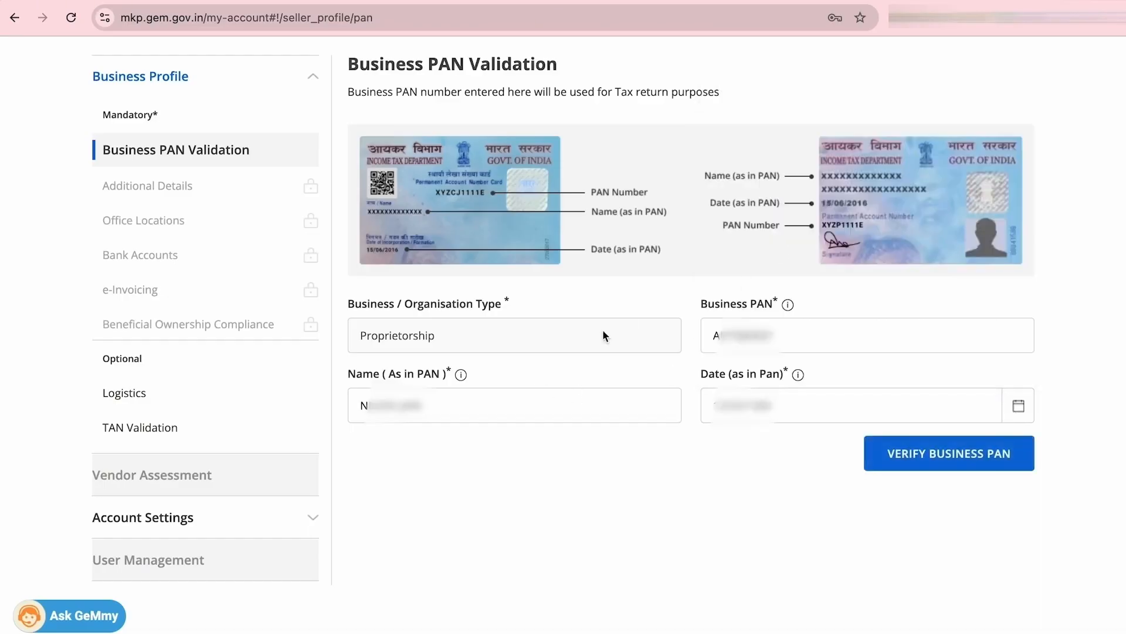
click(1000, 467)
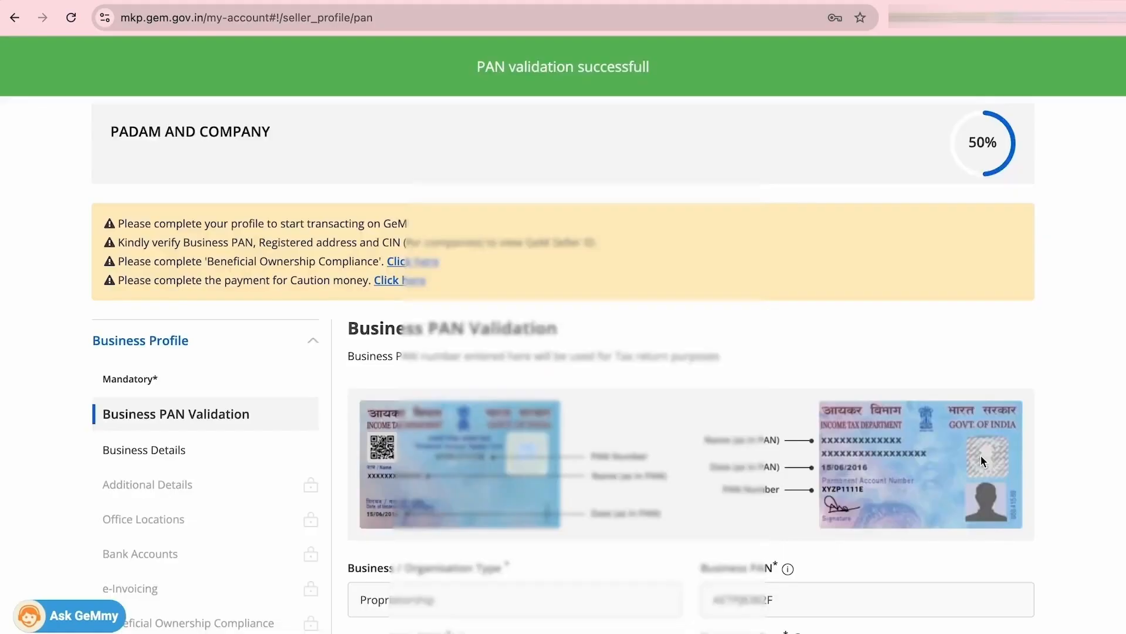
scroll(578, 171, down, 7)
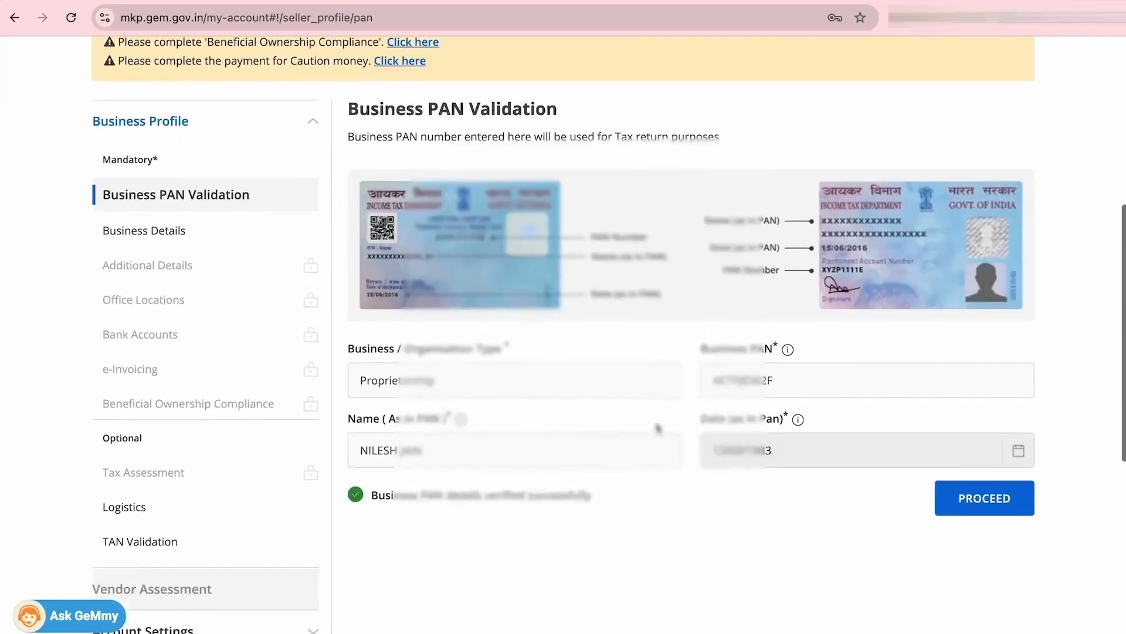
Step: Set the Date of Incorporation to 01/07/2017 in the calendar and save the Business Details
click(991, 318)
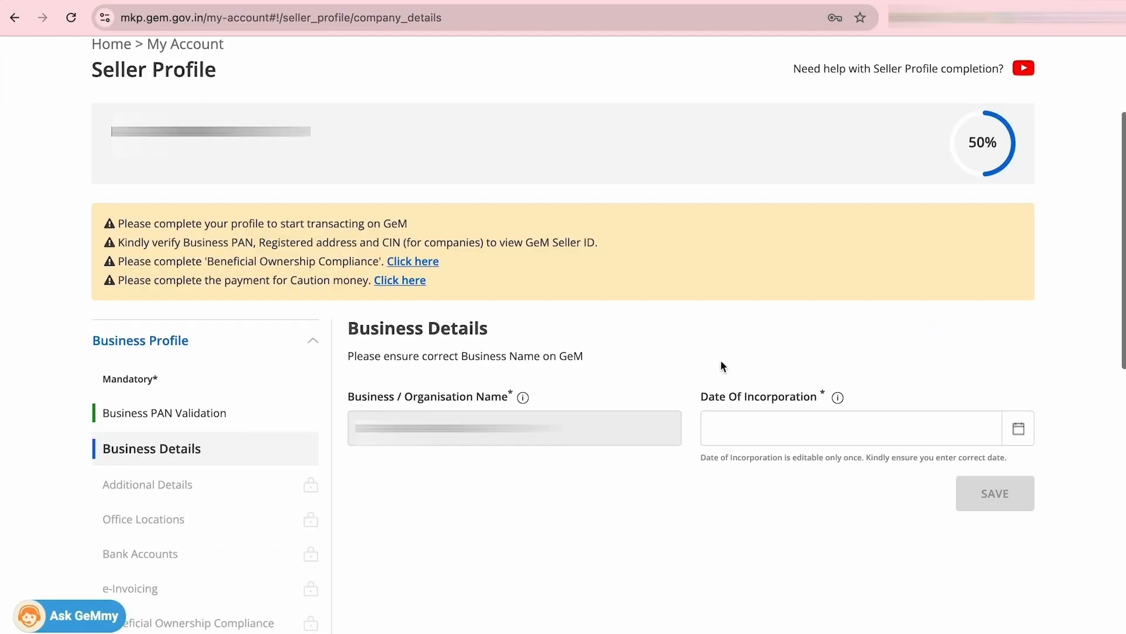
triple_click(762, 405)
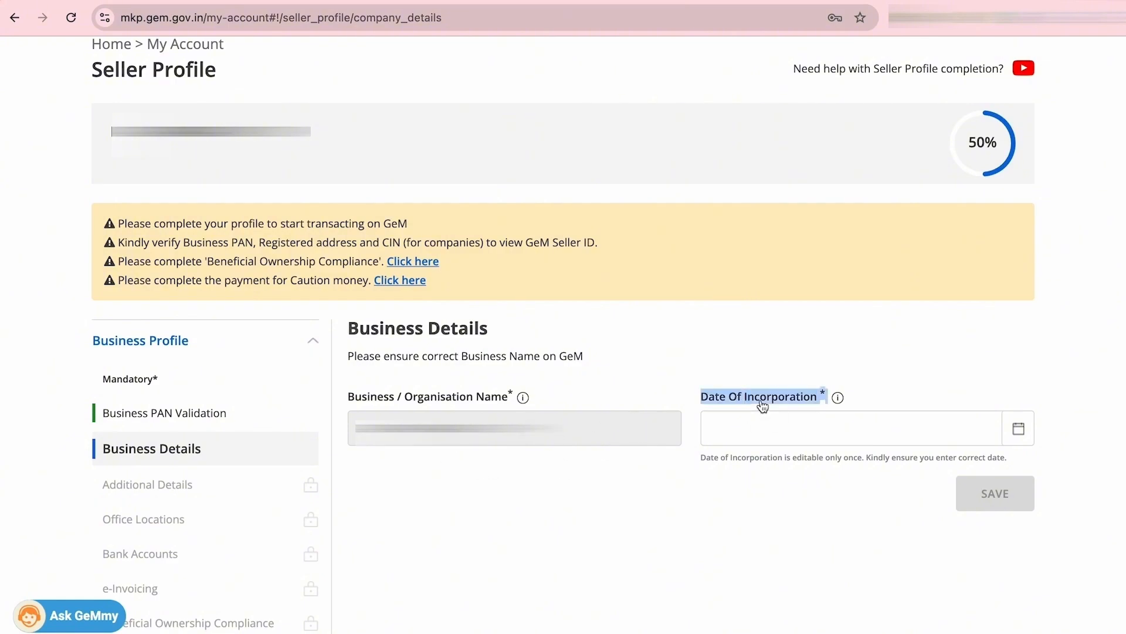
click(1019, 429)
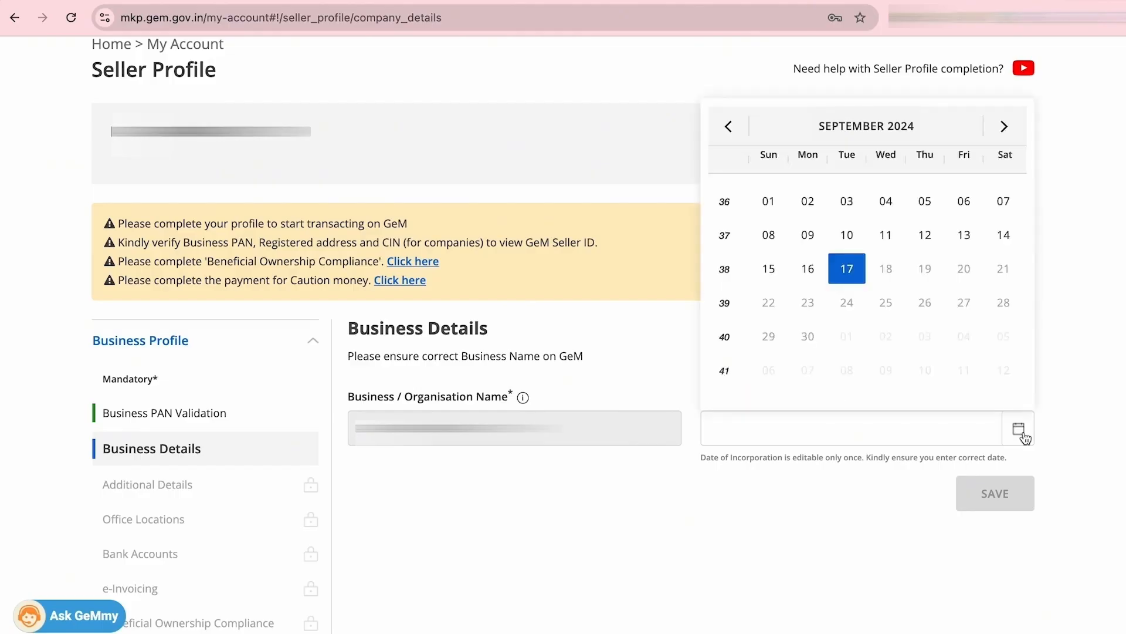
click(848, 127)
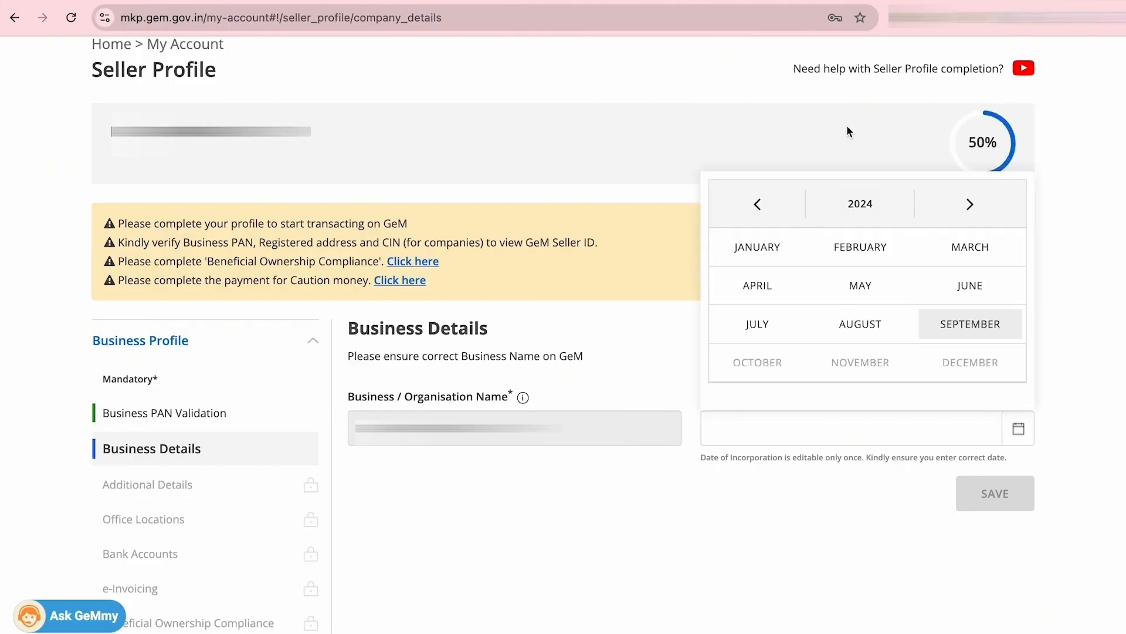
click(748, 216)
click(748, 216)
click(749, 216)
click(748, 216)
click(748, 216)
click(748, 216)
click(748, 216)
click(772, 325)
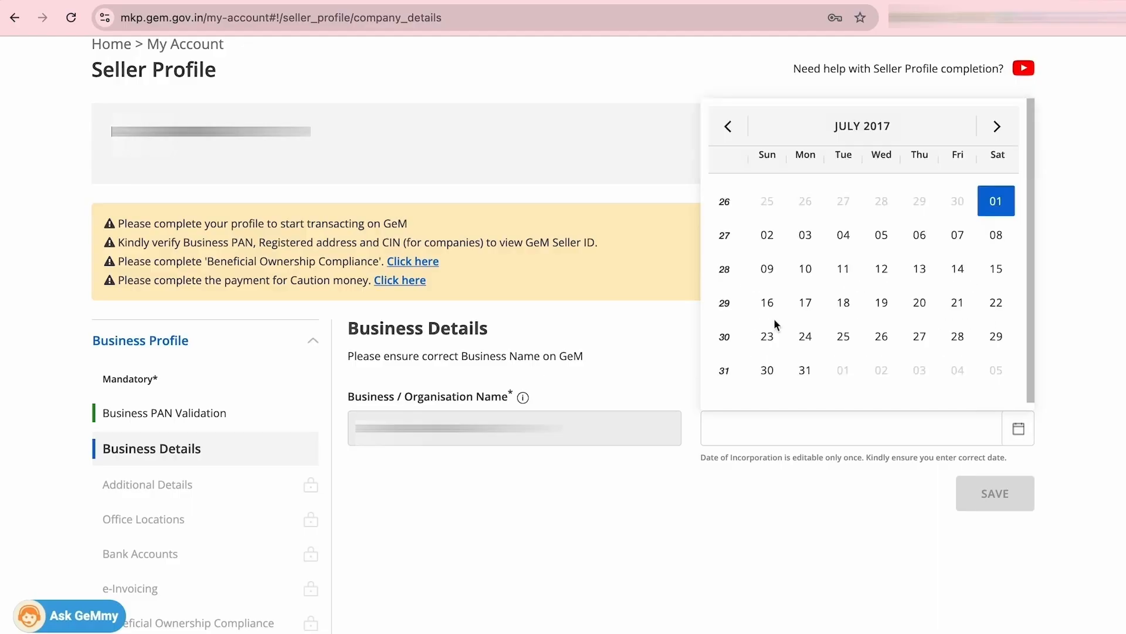
click(1005, 206)
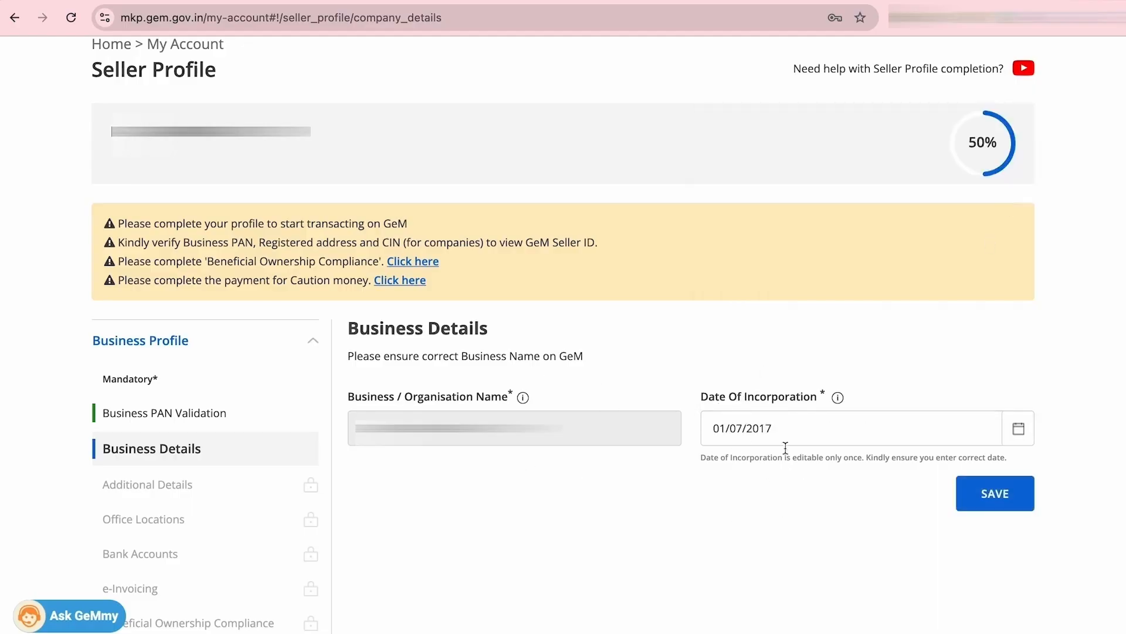
click(1004, 503)
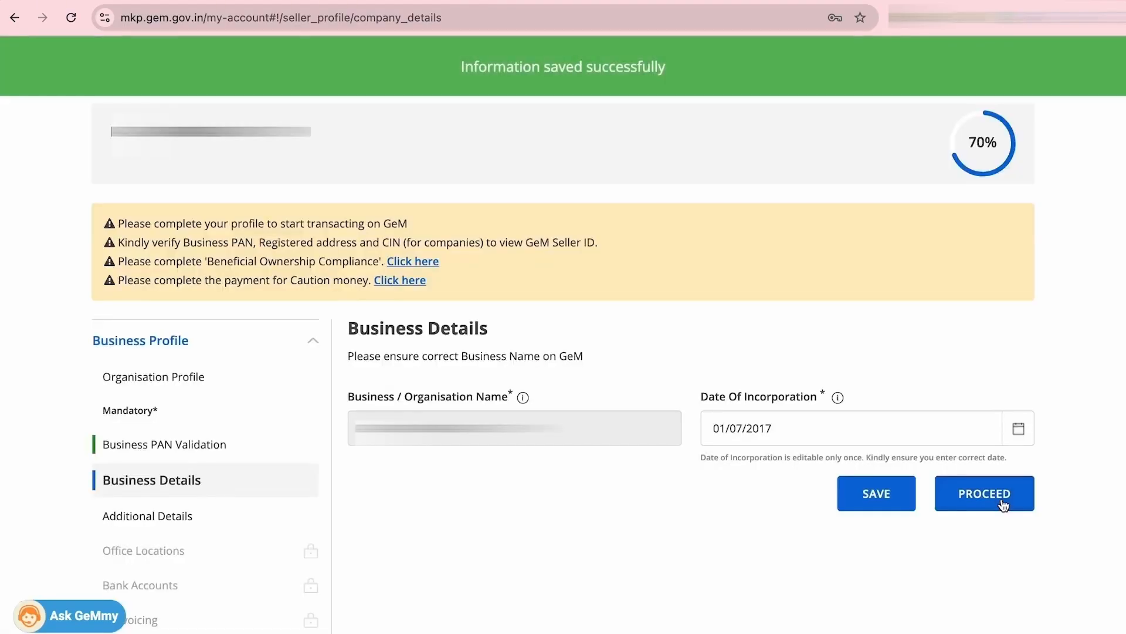
double_click(968, 140)
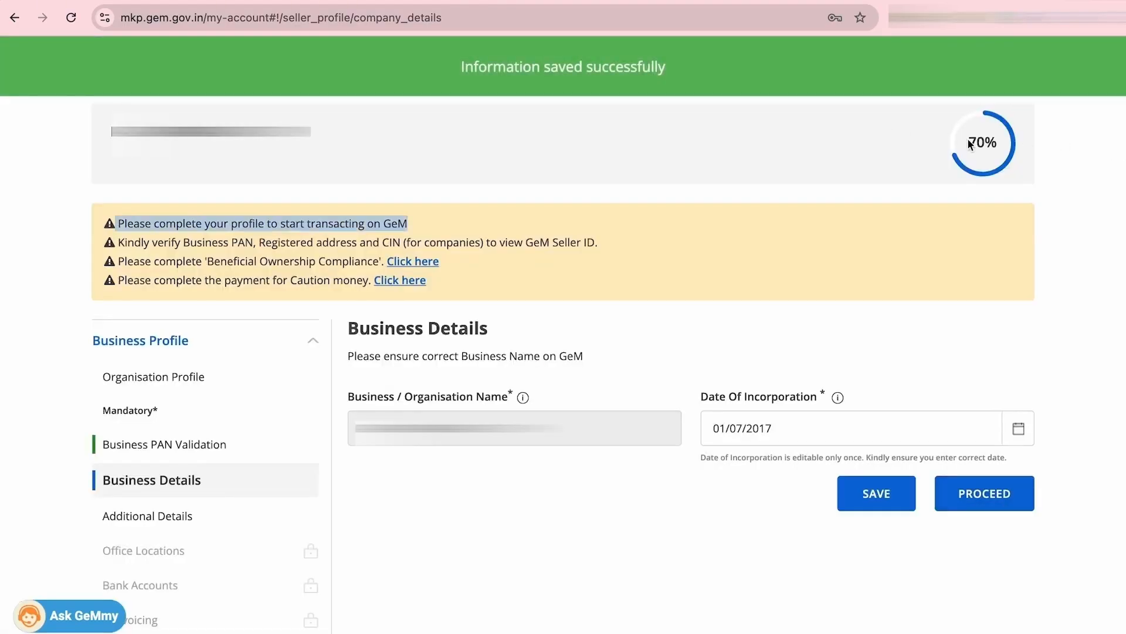
Step: Answer the additional details: not a DPIIT startup, Udyam registration Yes, bid participation Yes
click(985, 498)
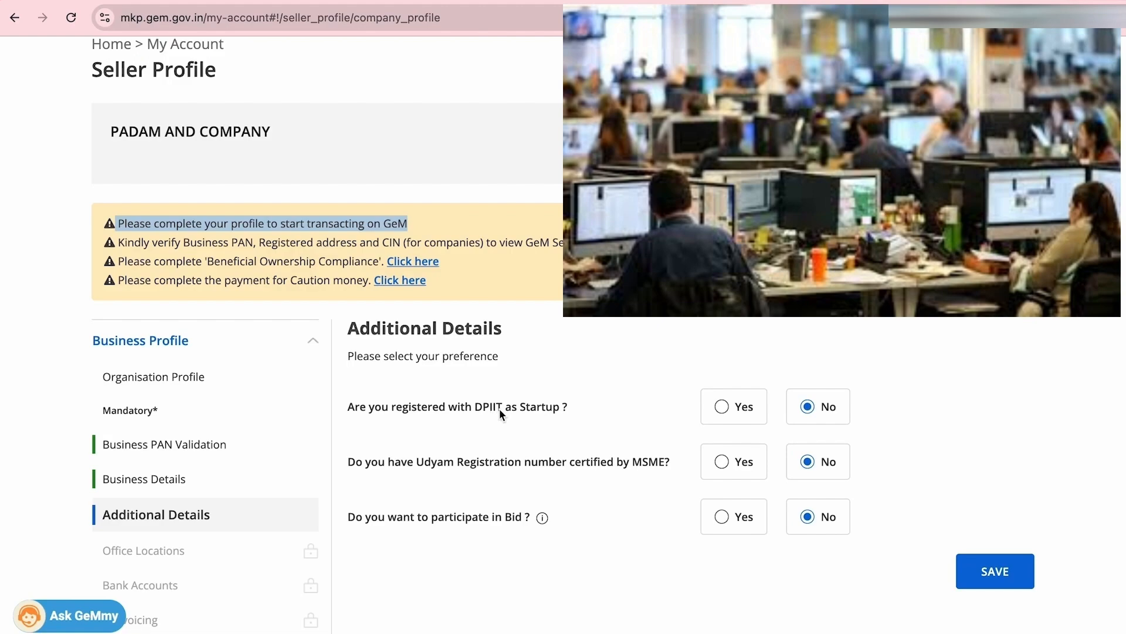
click(722, 406)
click(807, 411)
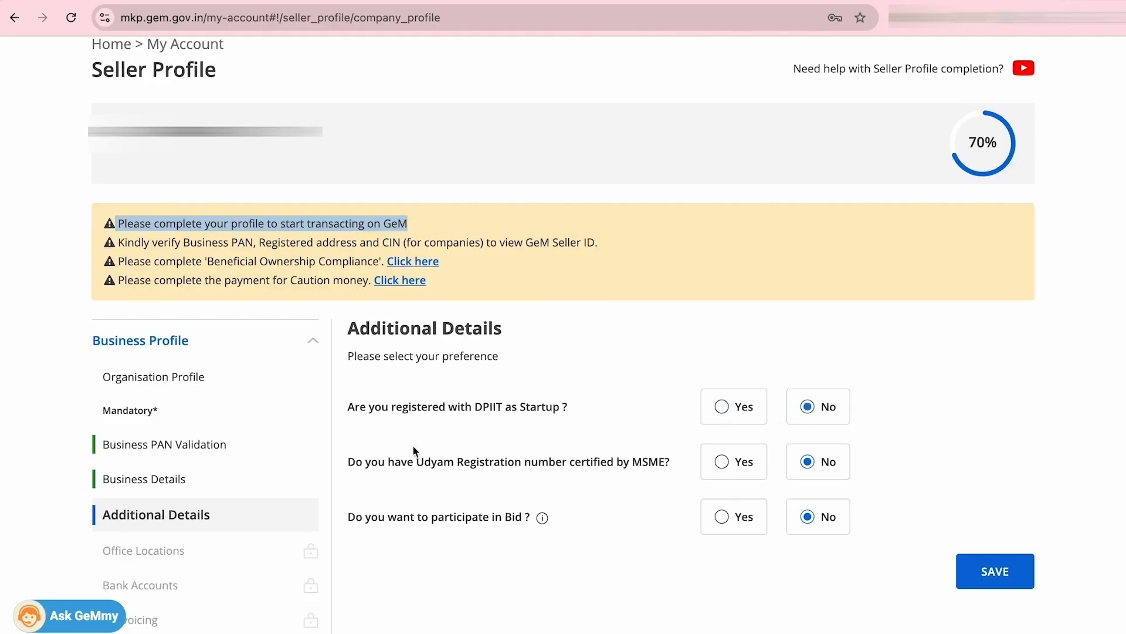
click(723, 464)
click(807, 462)
click(737, 520)
click(808, 522)
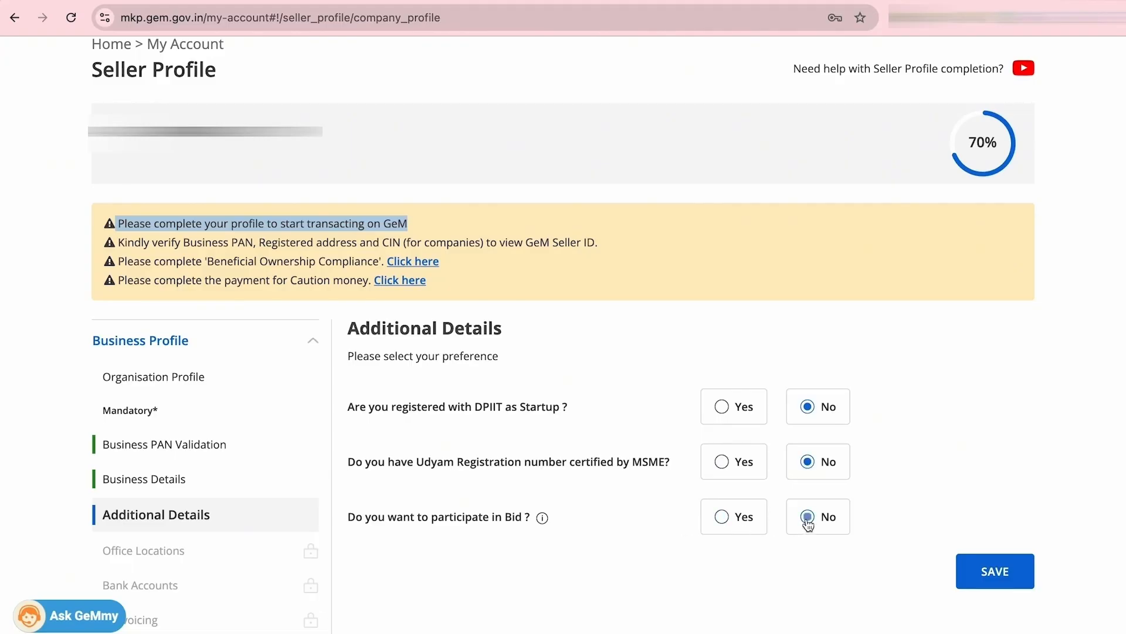
click(748, 527)
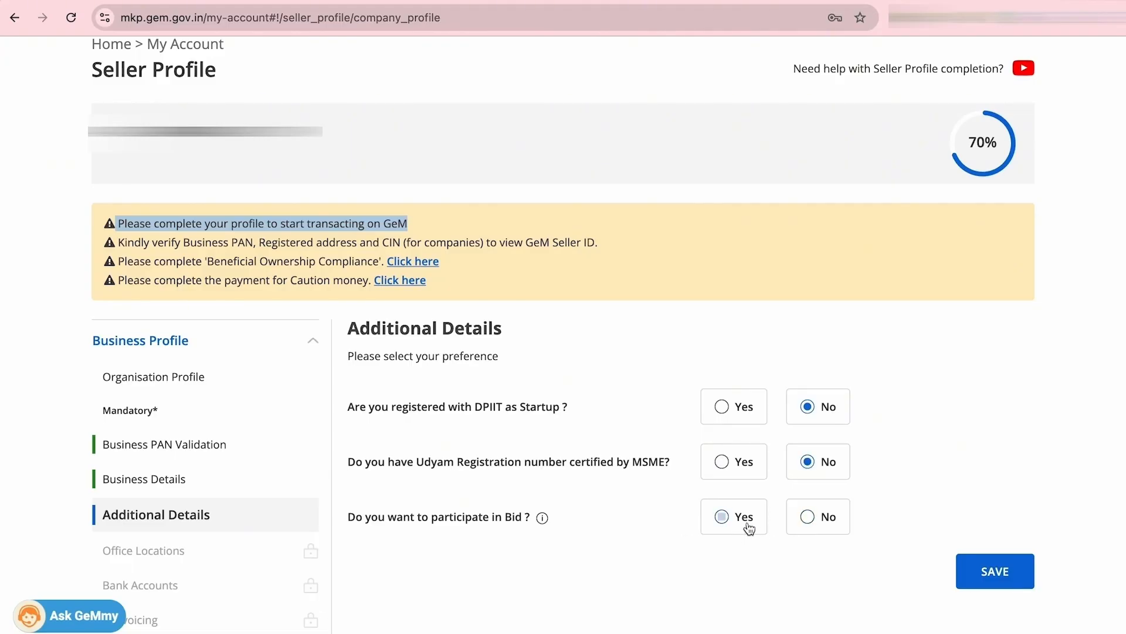
click(728, 468)
Step: Save the additional details and go to Office Locations
click(998, 570)
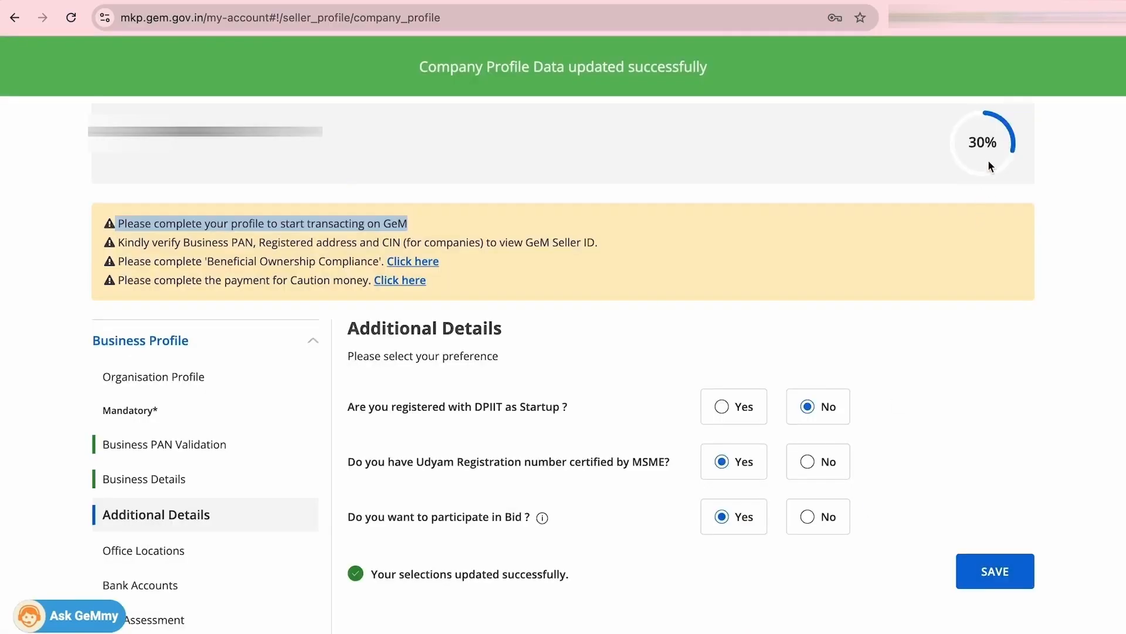
scroll(231, 453, down, 2)
click(226, 428)
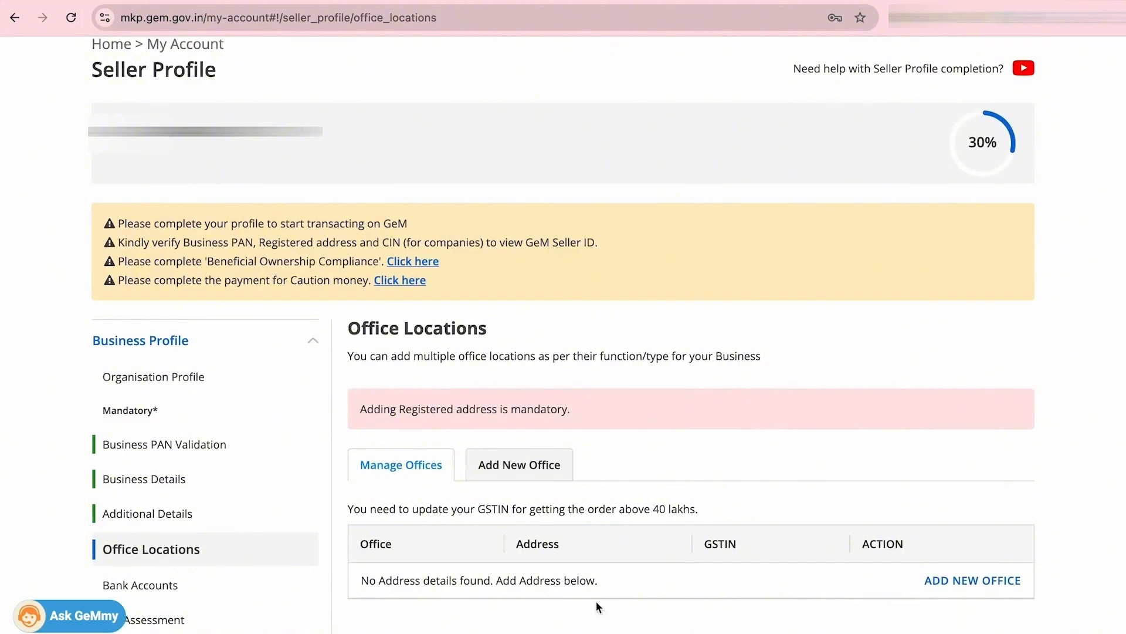
Step: Start a new office entry and paste in the office name
scroll(596, 604, down, 4)
click(973, 371)
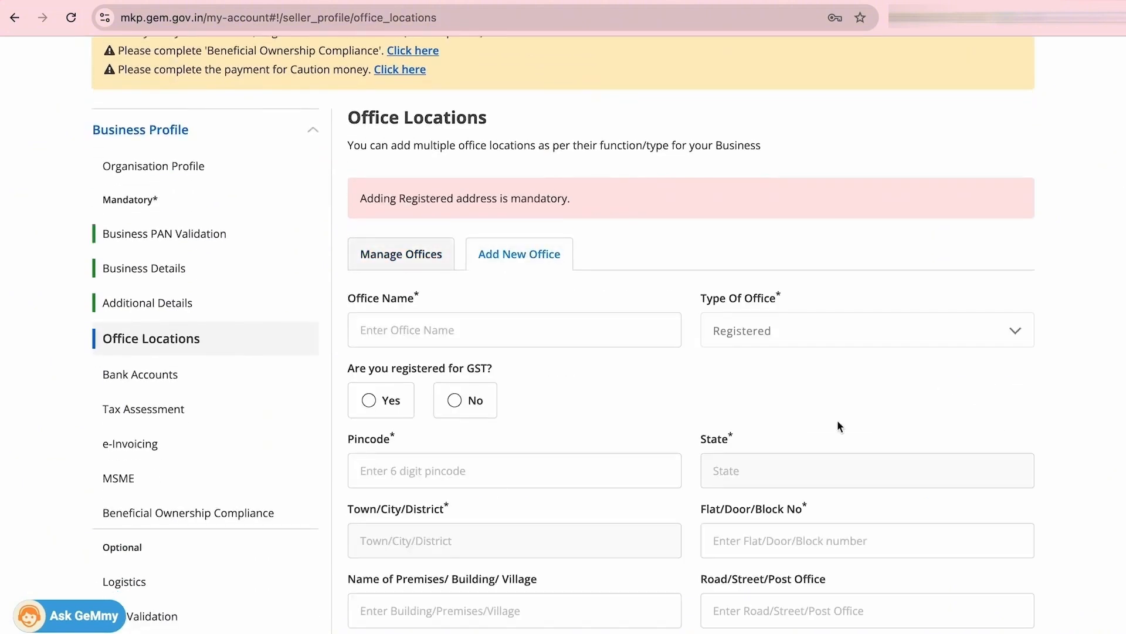
scroll(822, 425, down, 1)
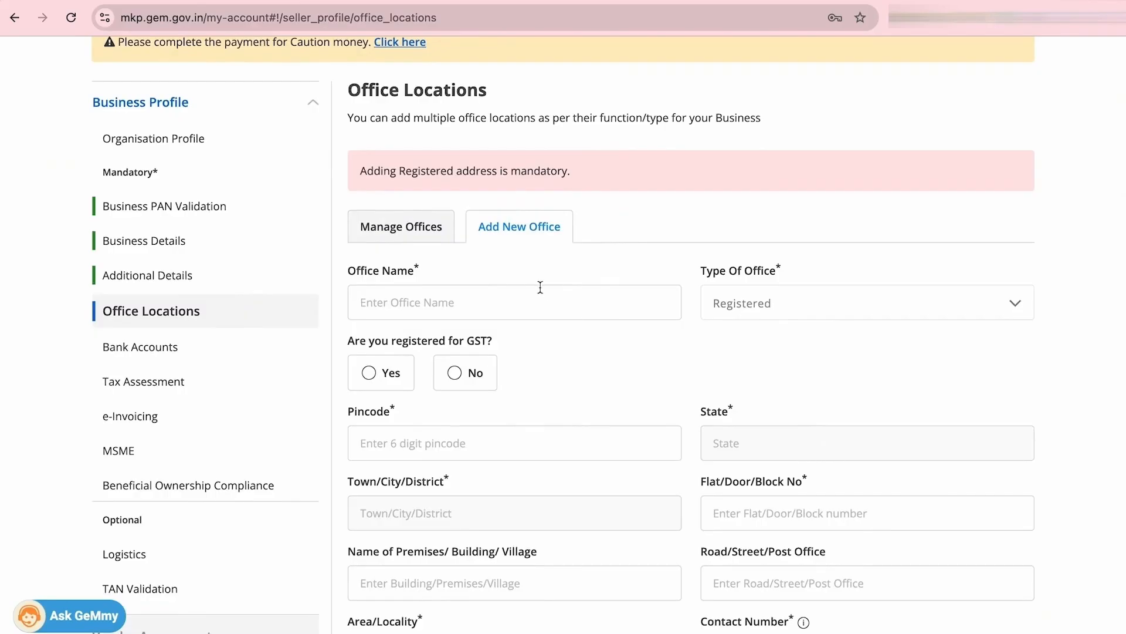
scroll(540, 287, up, 7)
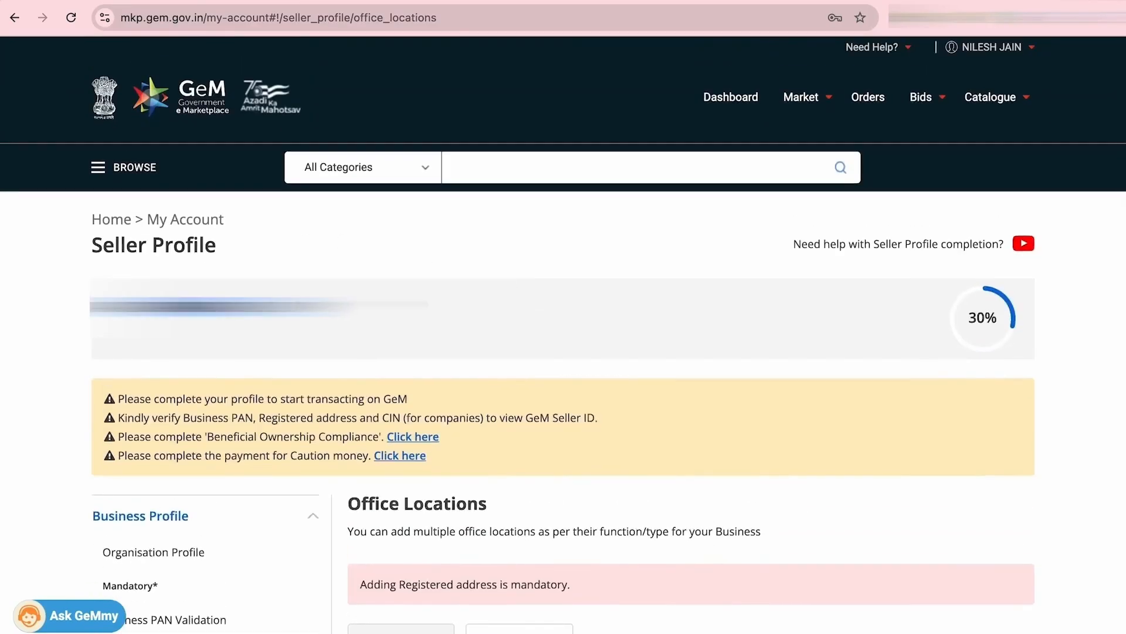
scroll(382, 298, down, 5)
click(455, 404)
text(PADAM AND COMPANY)
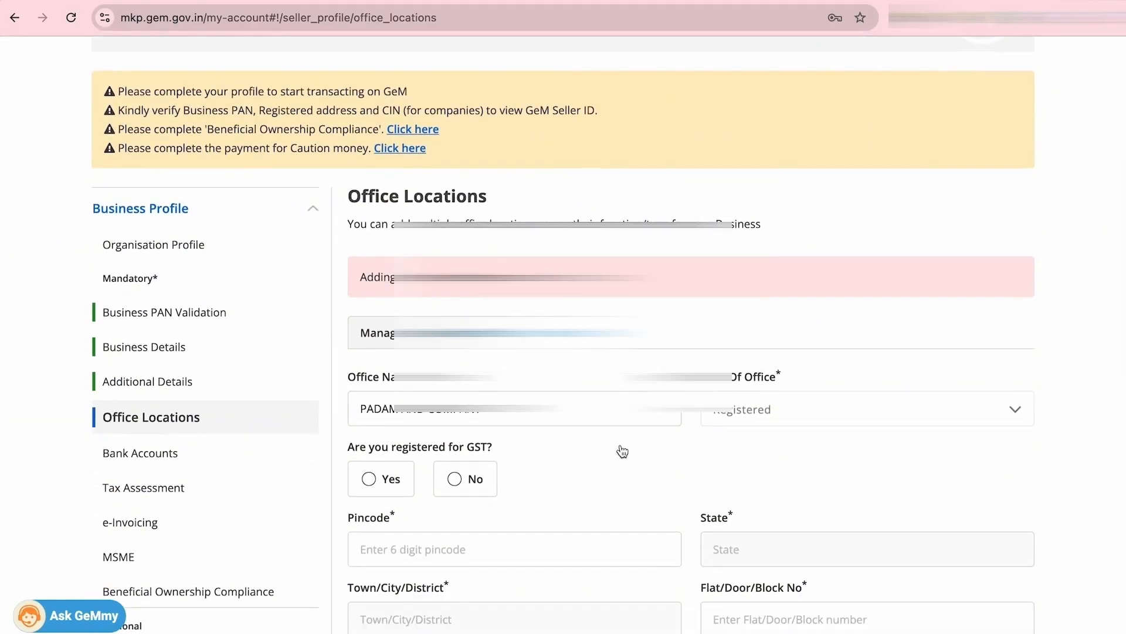
scroll(457, 412, down, 2)
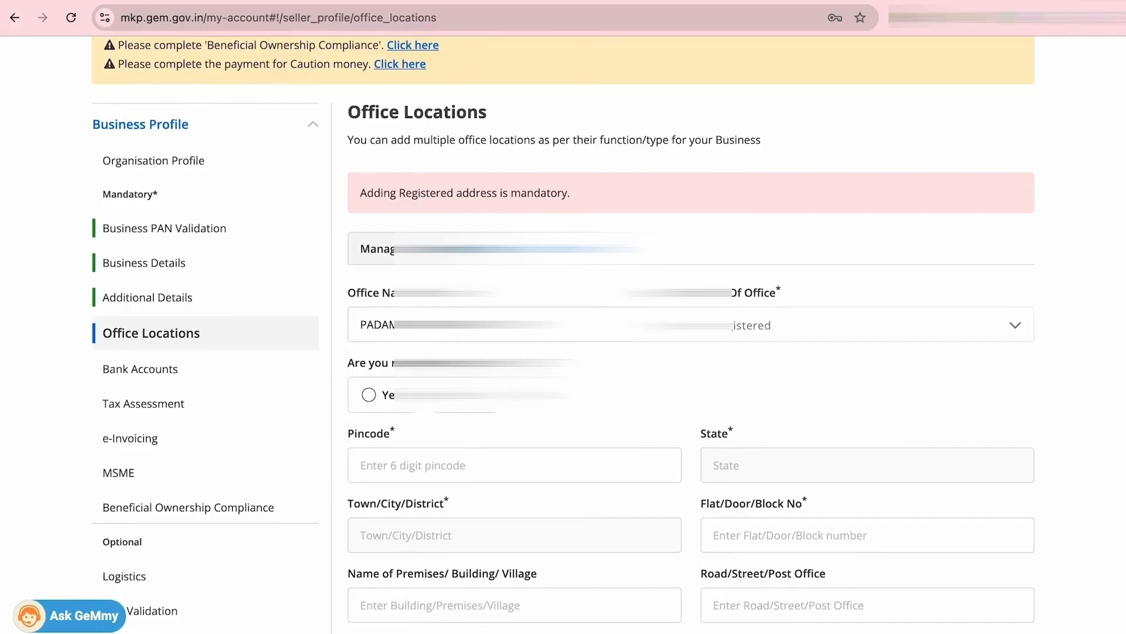
Step: Mark the office as GST-registered, registered under Normal Tax payer
click(388, 394)
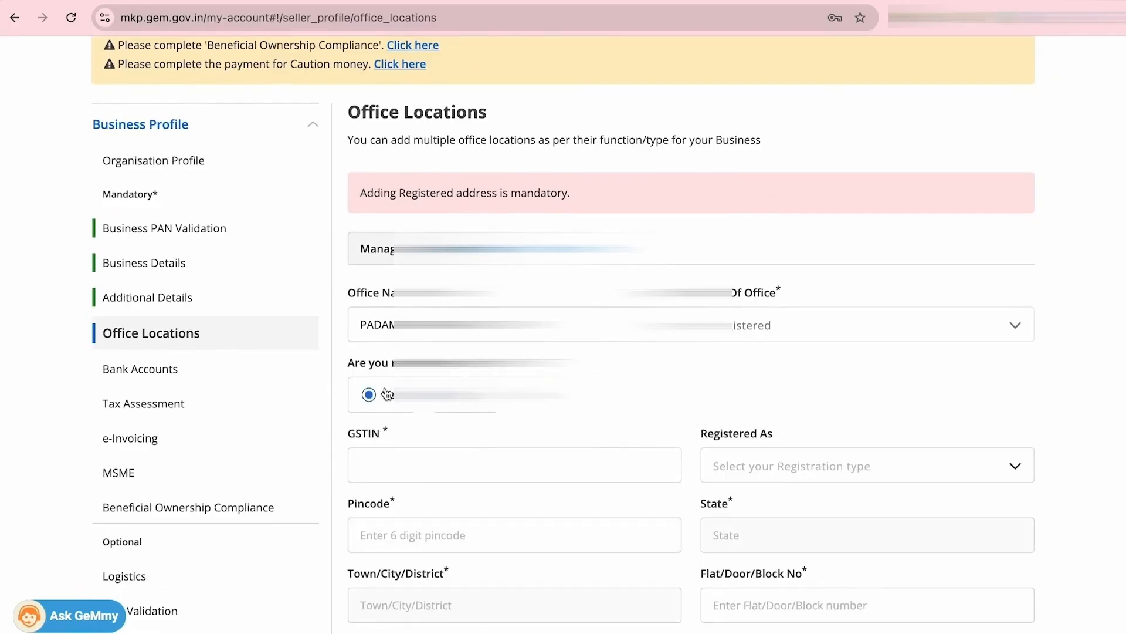
click(455, 394)
scroll(478, 496, down, 3)
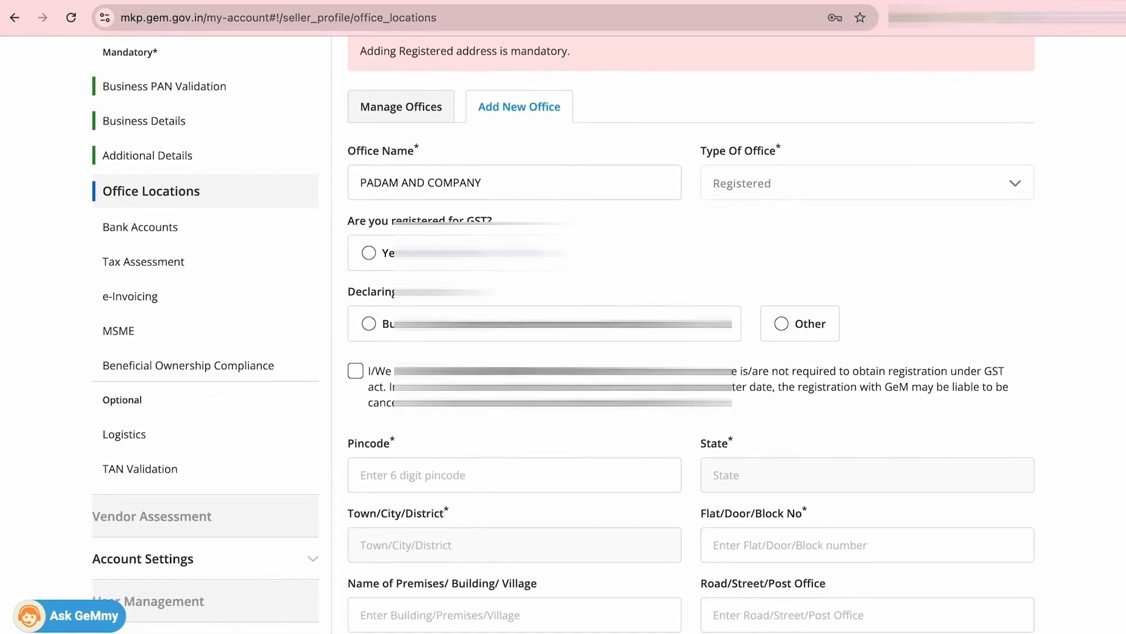
click(369, 323)
click(355, 371)
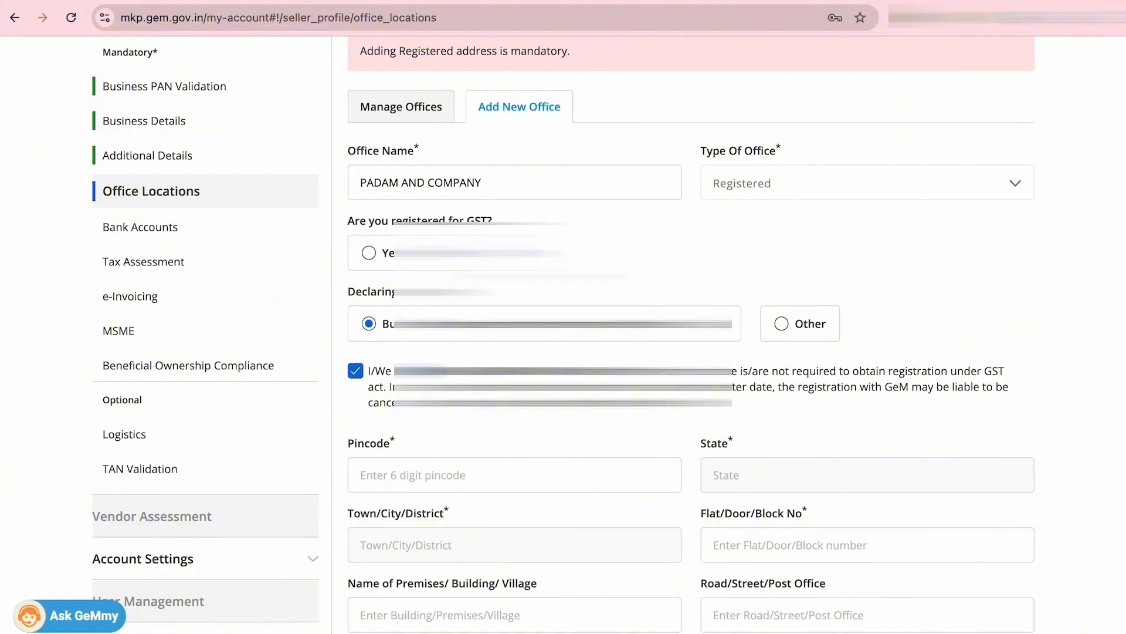
click(378, 253)
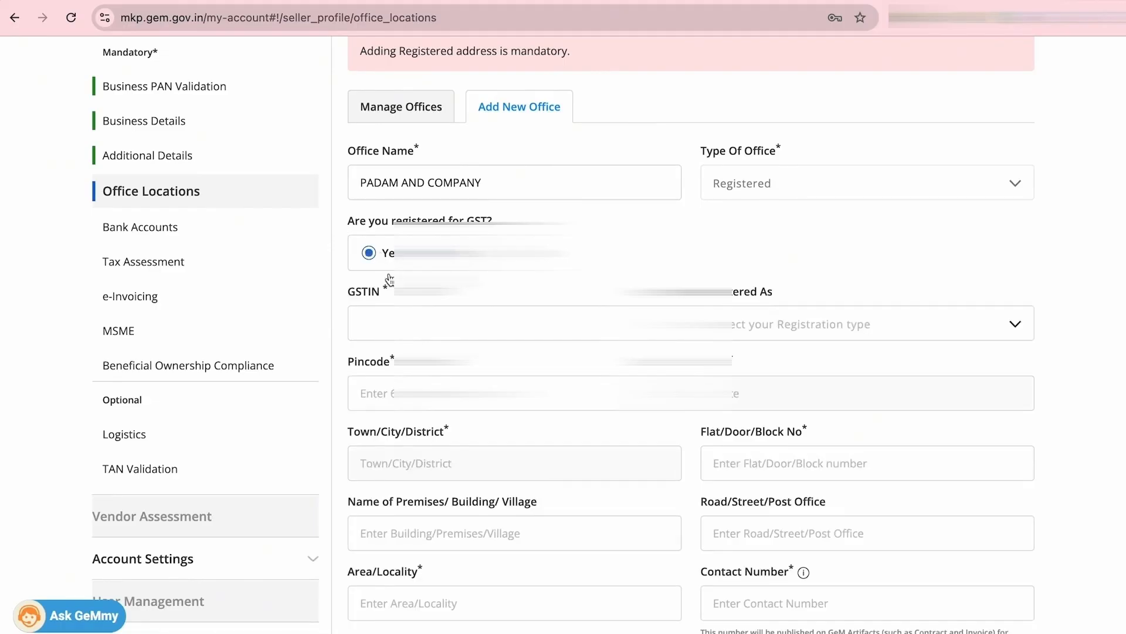
click(788, 330)
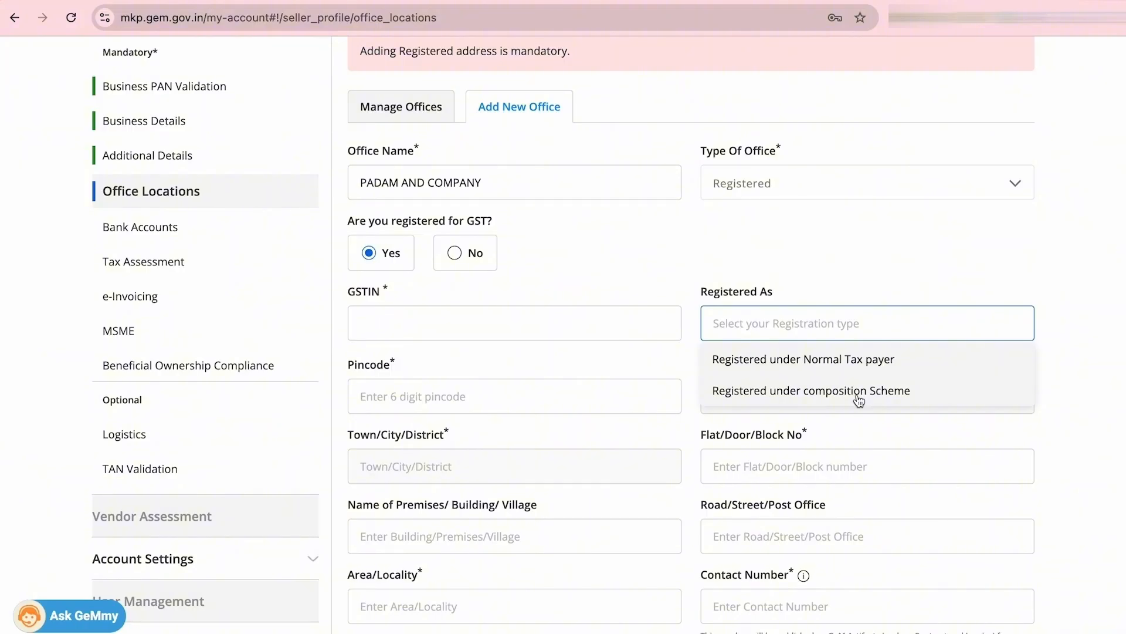
click(842, 360)
Step: Complete the GSTIN and the office contact number
click(517, 334)
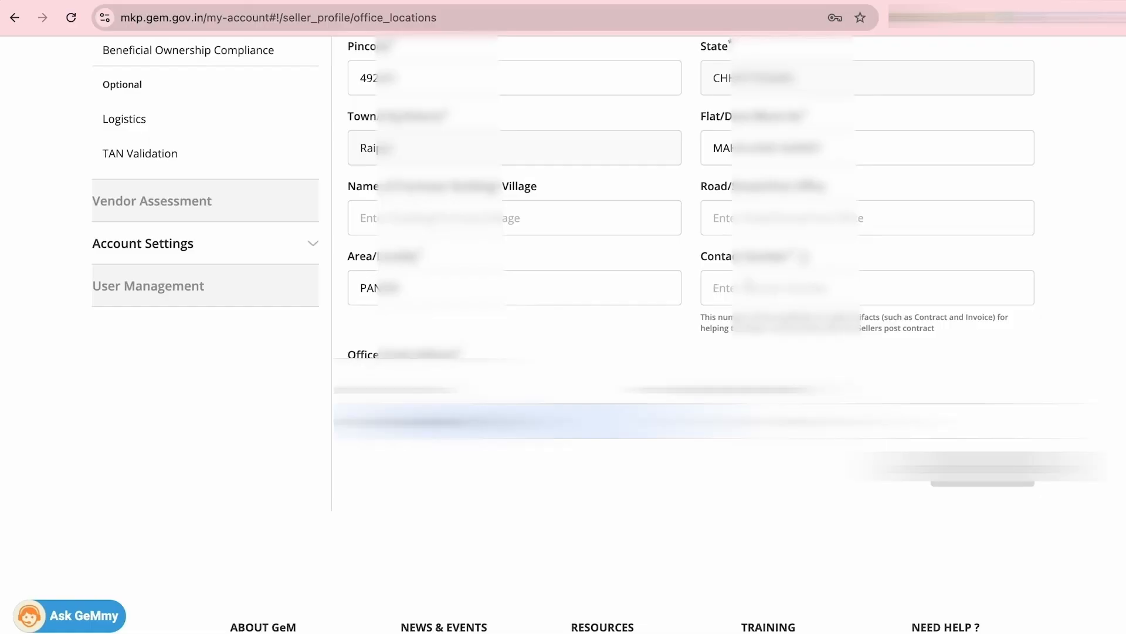
text(982)
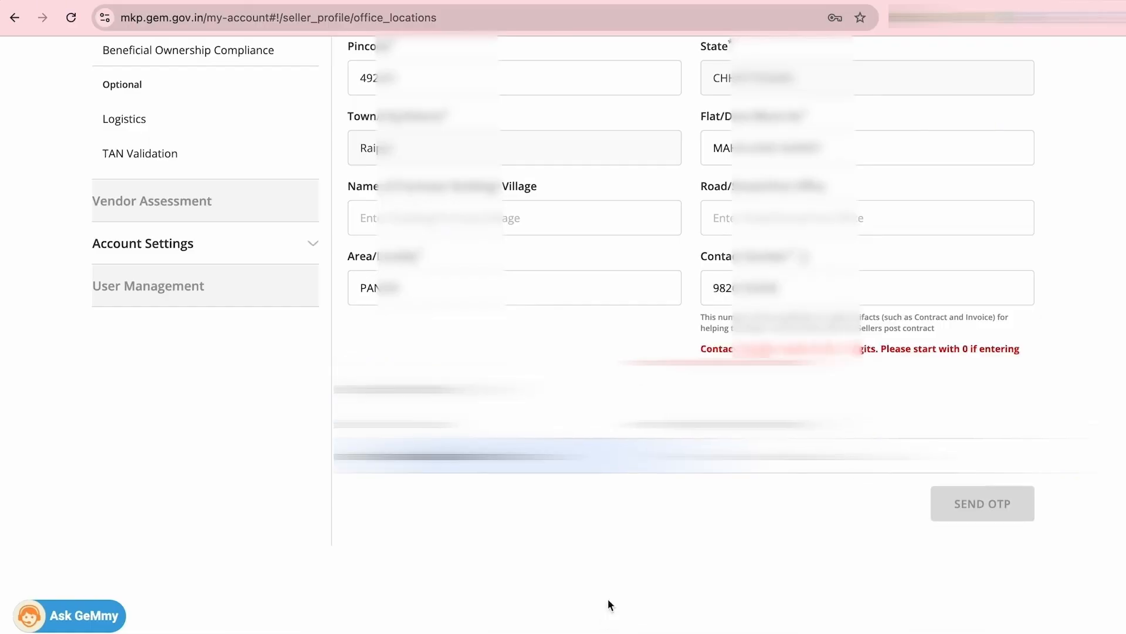
click(715, 287)
text(0)
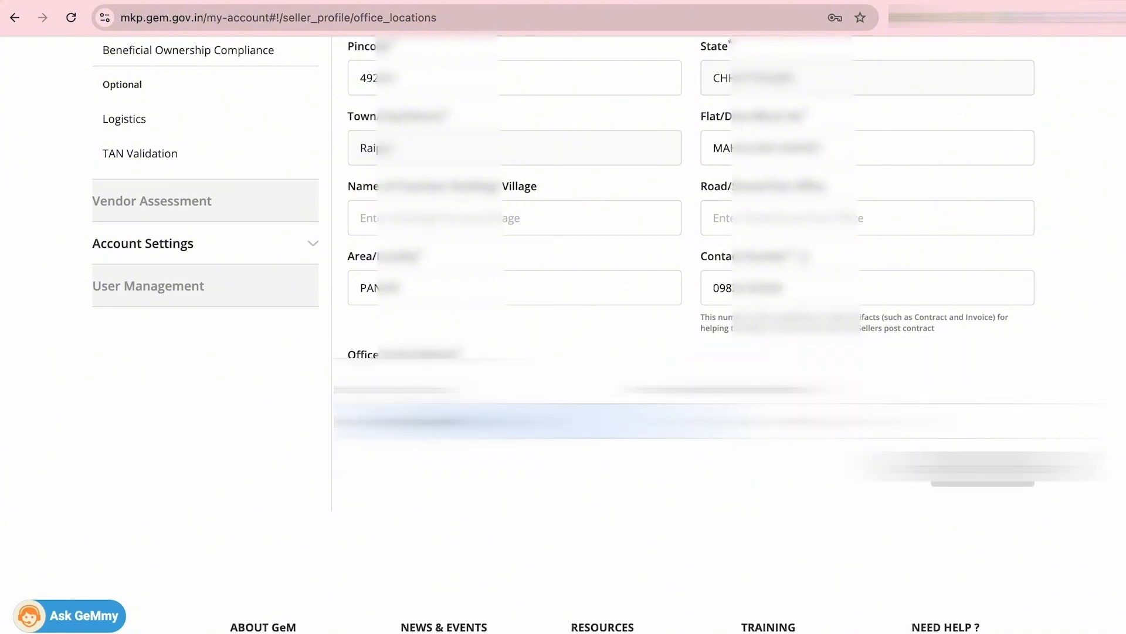
Step: Enter the office email, send the OTP, and copy the code from the GeM email in Gmail
click(515, 421)
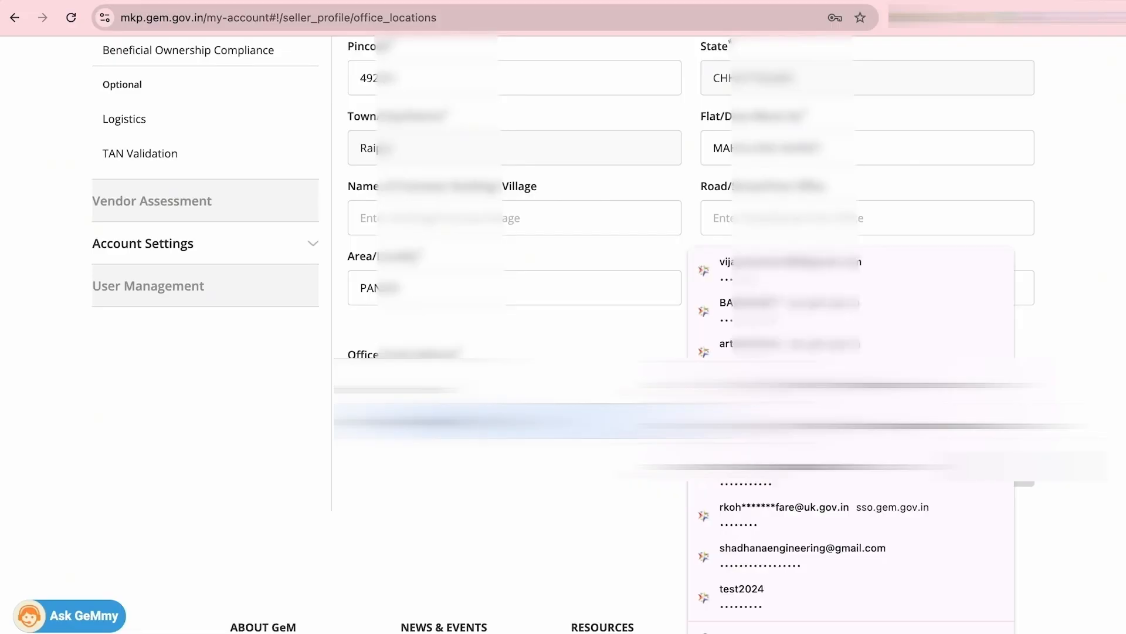
click(553, 470)
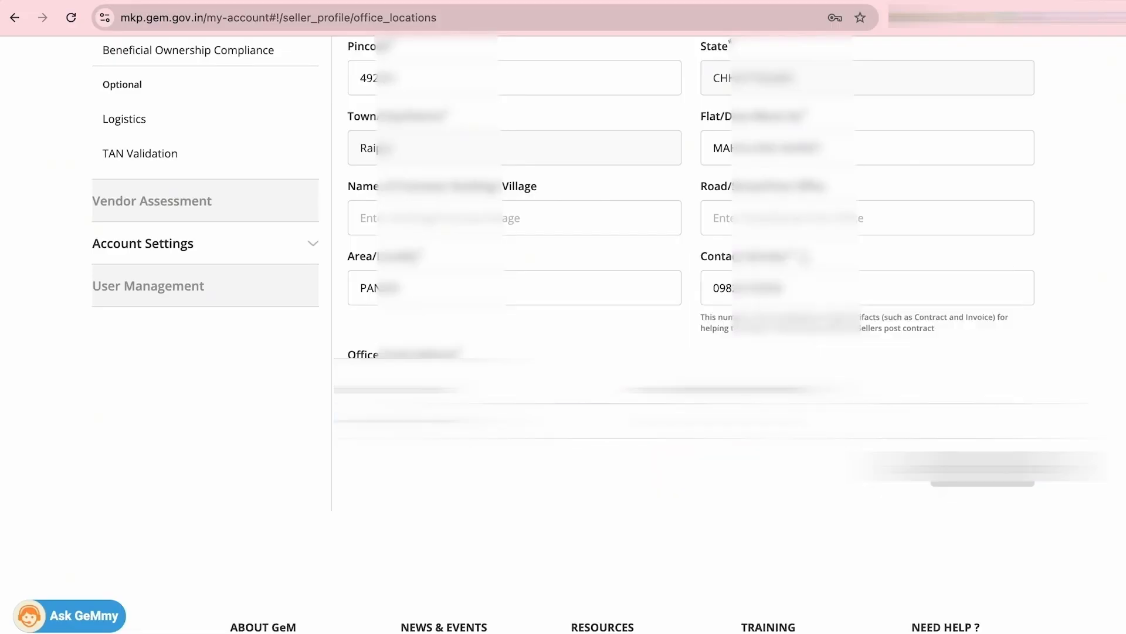
click(982, 469)
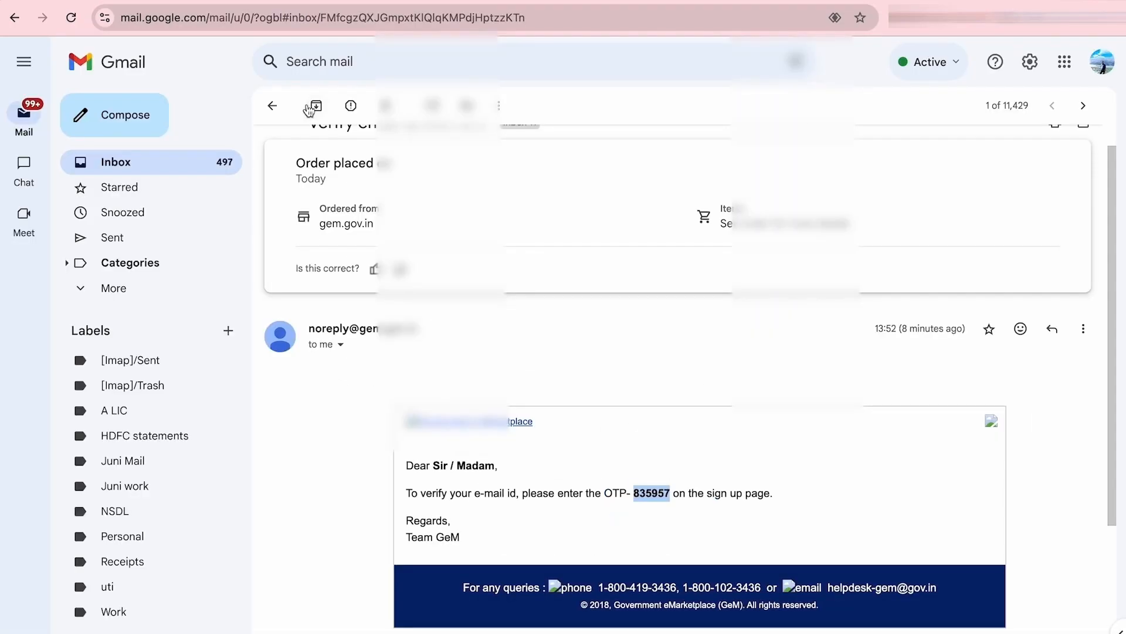
click(170, 168)
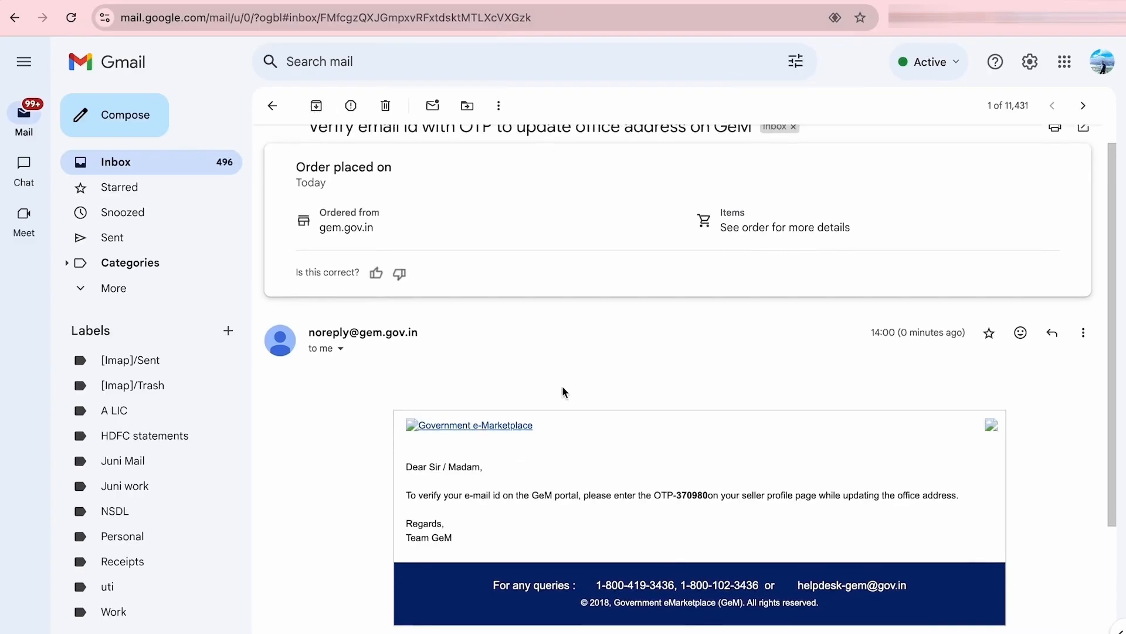
double_click(684, 493)
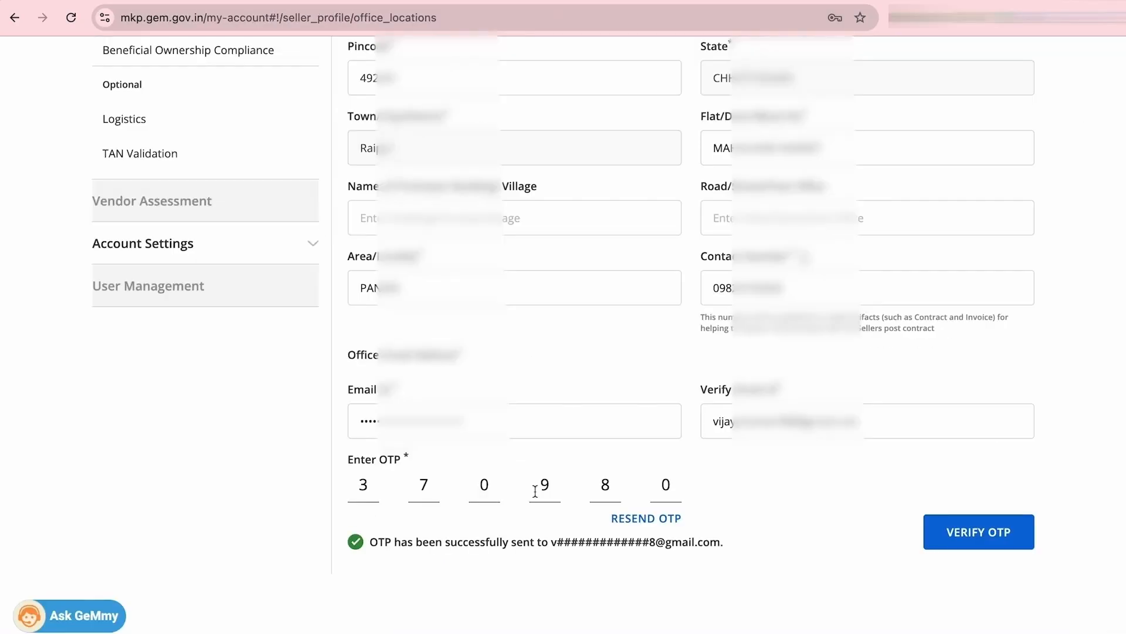
Step: Verify the email OTP and save the PADAM AND COMPANY registered office
click(967, 533)
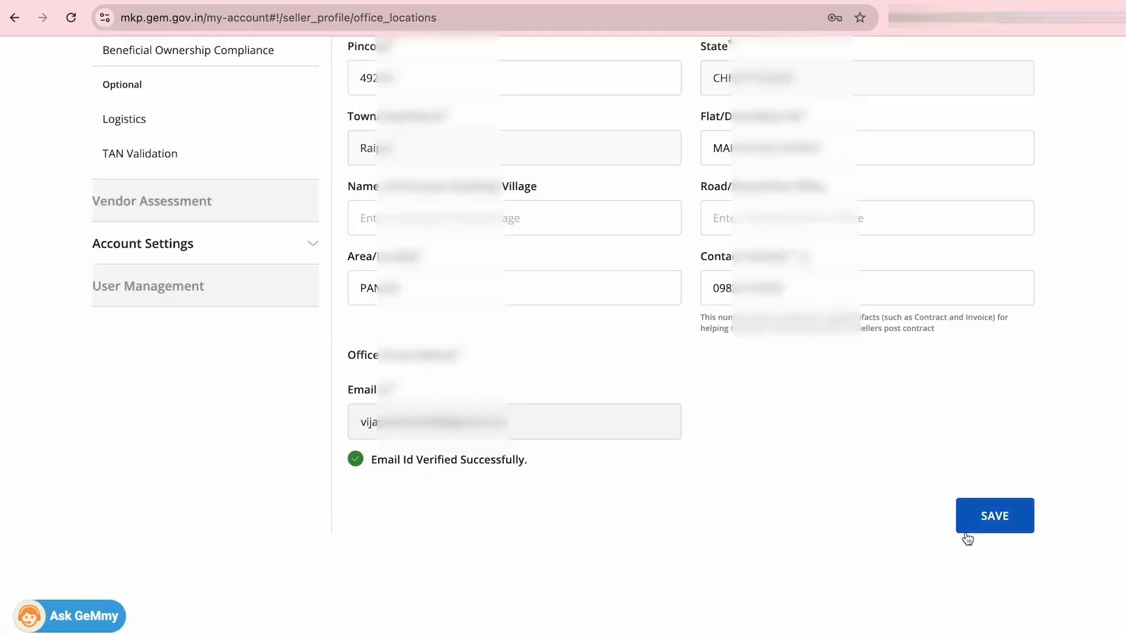
click(998, 524)
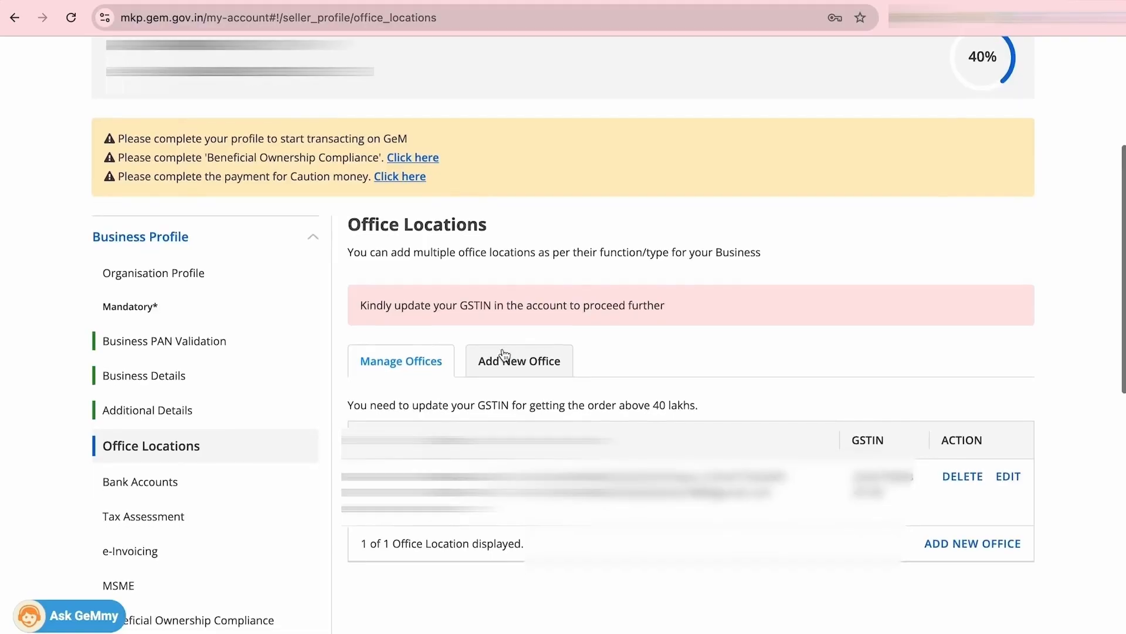
scroll(479, 361, up, 5)
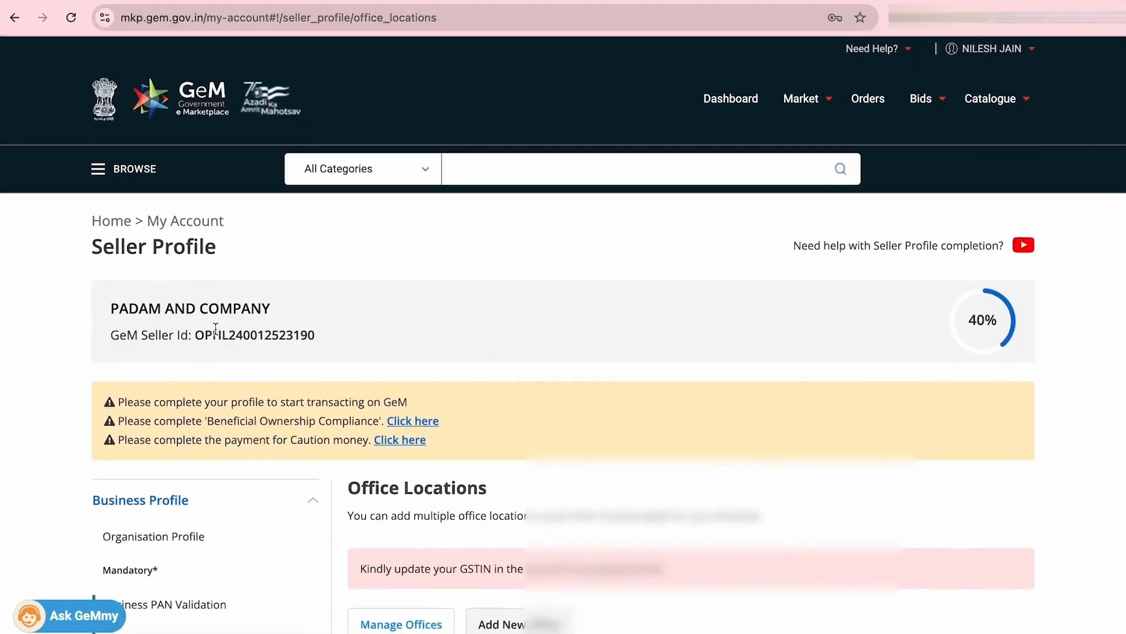
triple_click(215, 329)
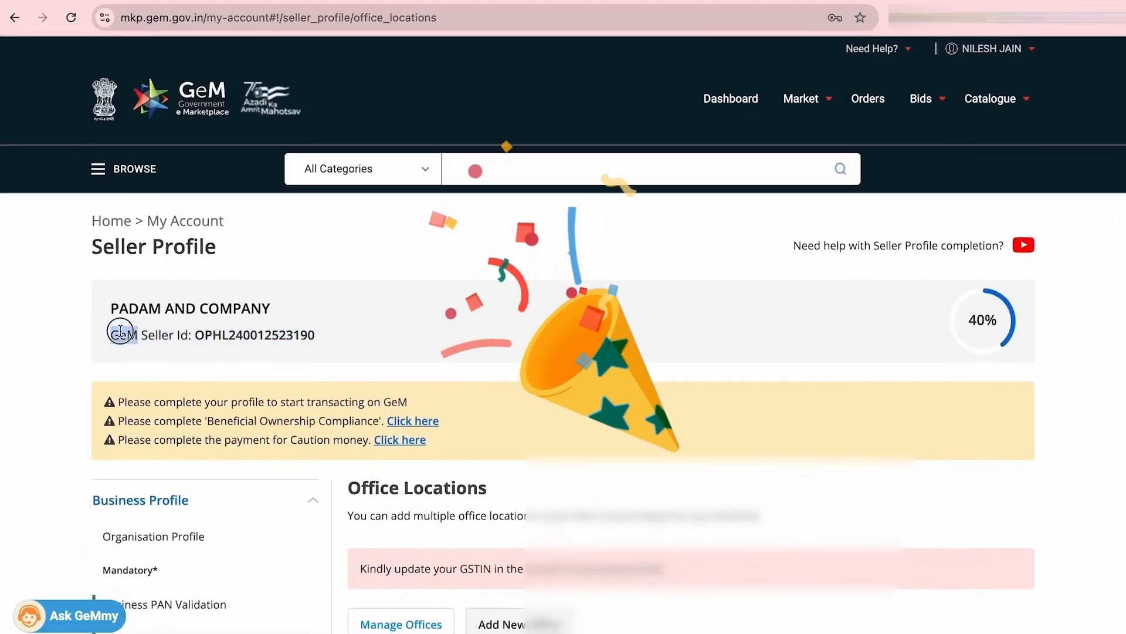
scroll(455, 327, down, 6)
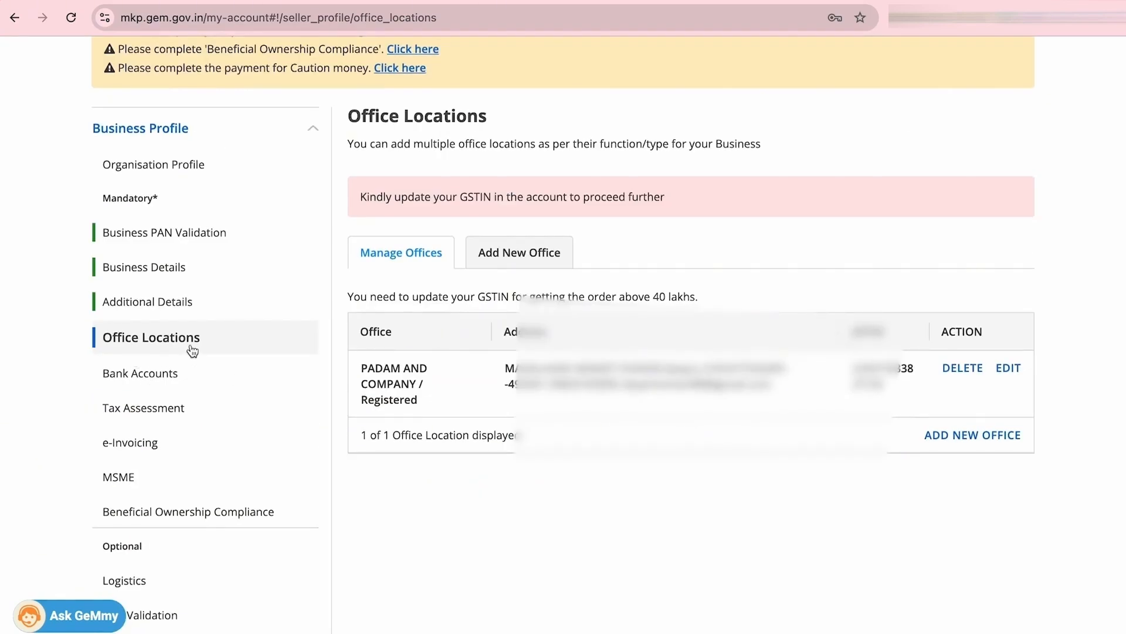
Step: Start a new bank account with IFSC ICIC0001347 and fill in the account holder name
click(176, 375)
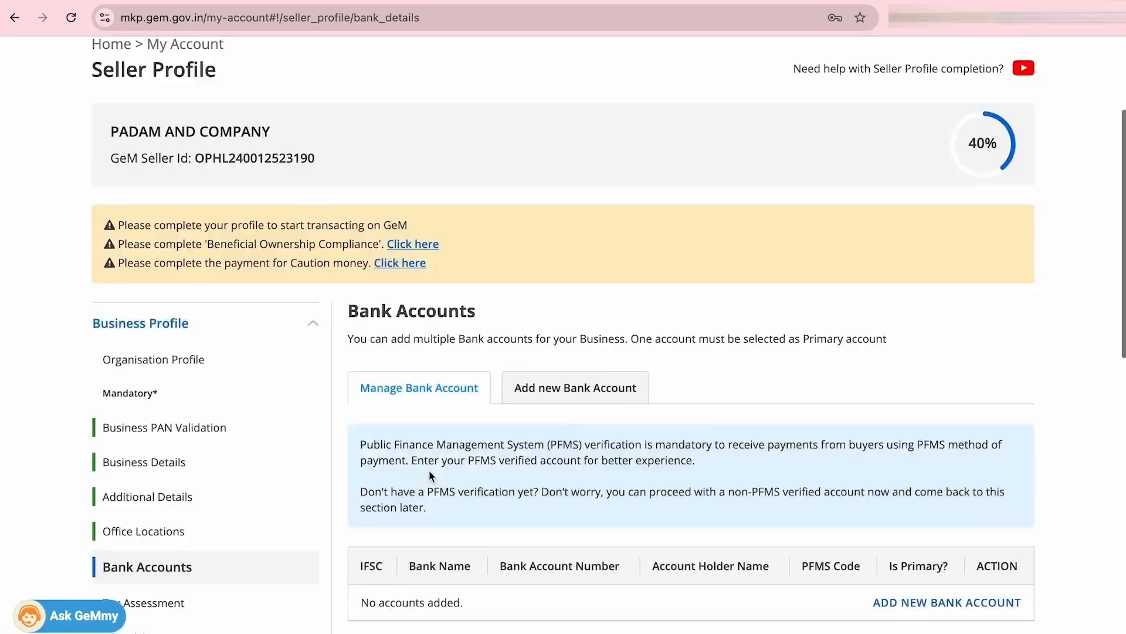
scroll(428, 470, down, 2)
scroll(600, 444, down, 3)
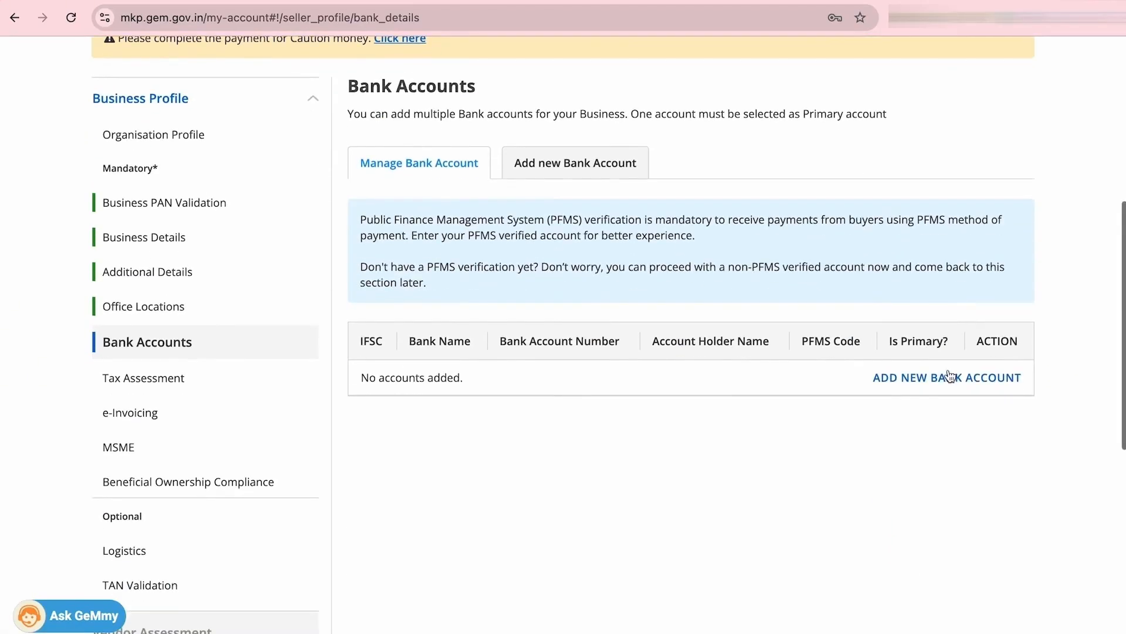
click(983, 378)
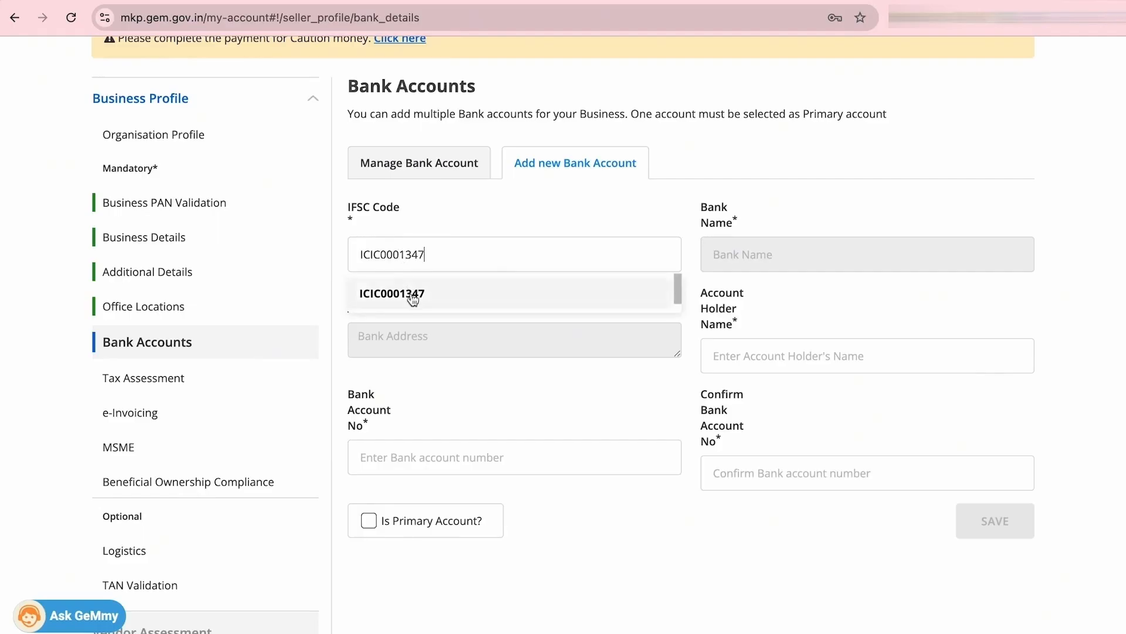
click(434, 301)
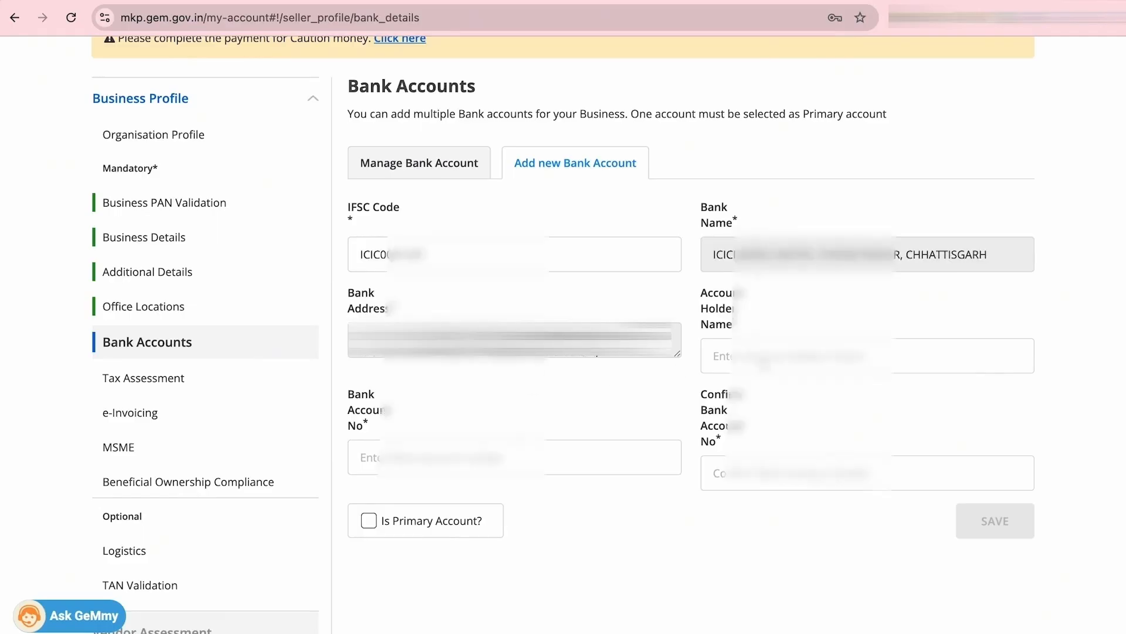
click(764, 361)
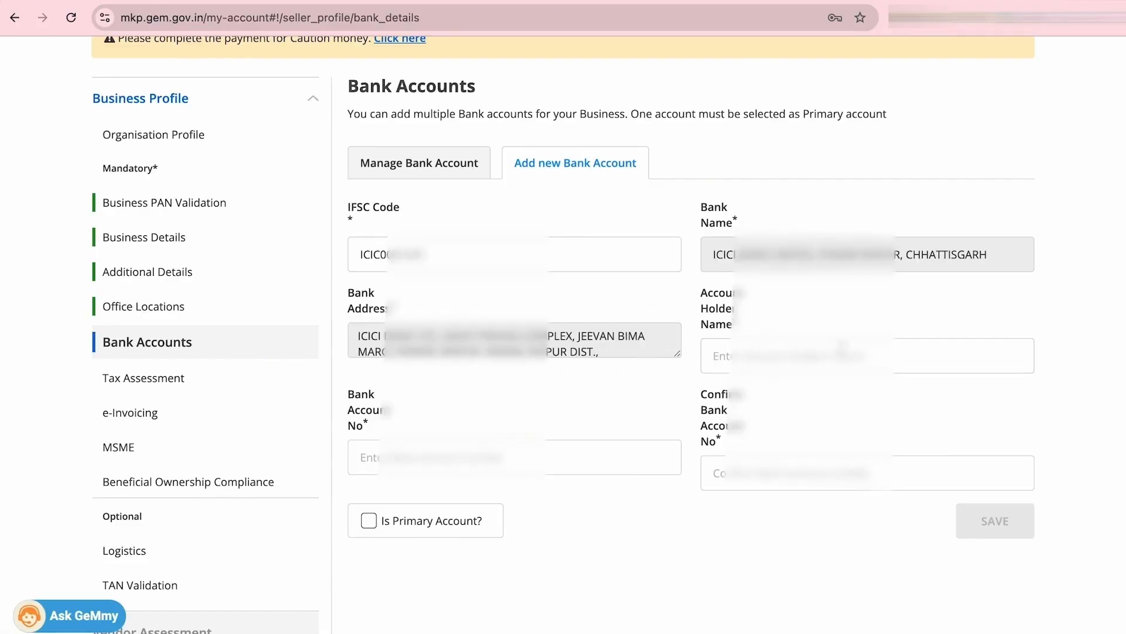
triple_click(812, 349)
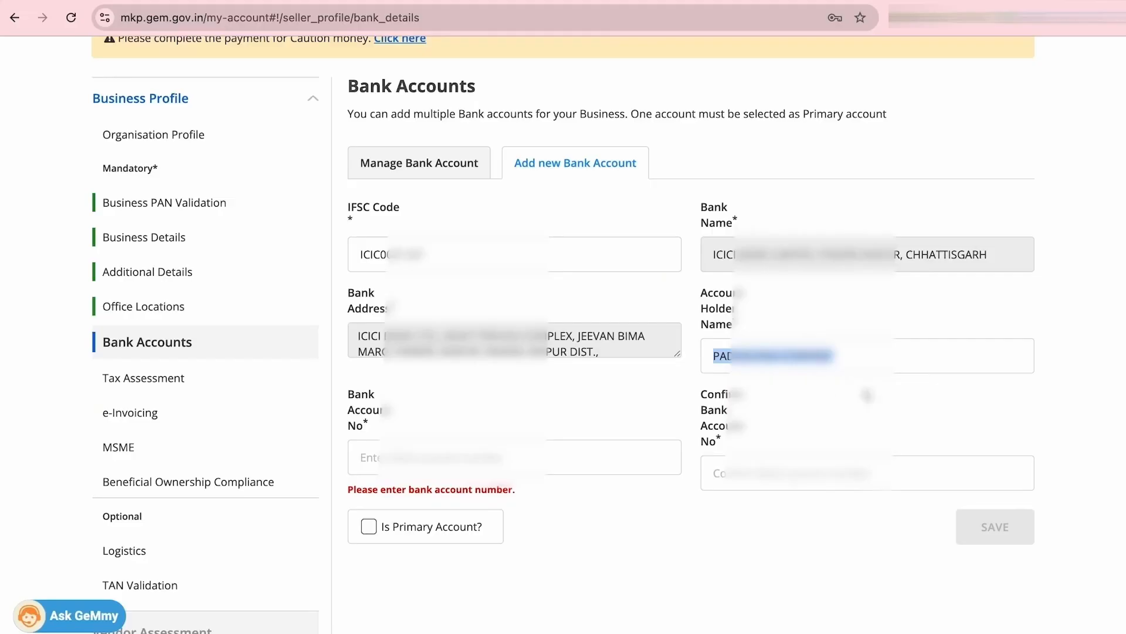
Step: Enter and confirm the bank account number, mark it as primary, and save it
click(427, 462)
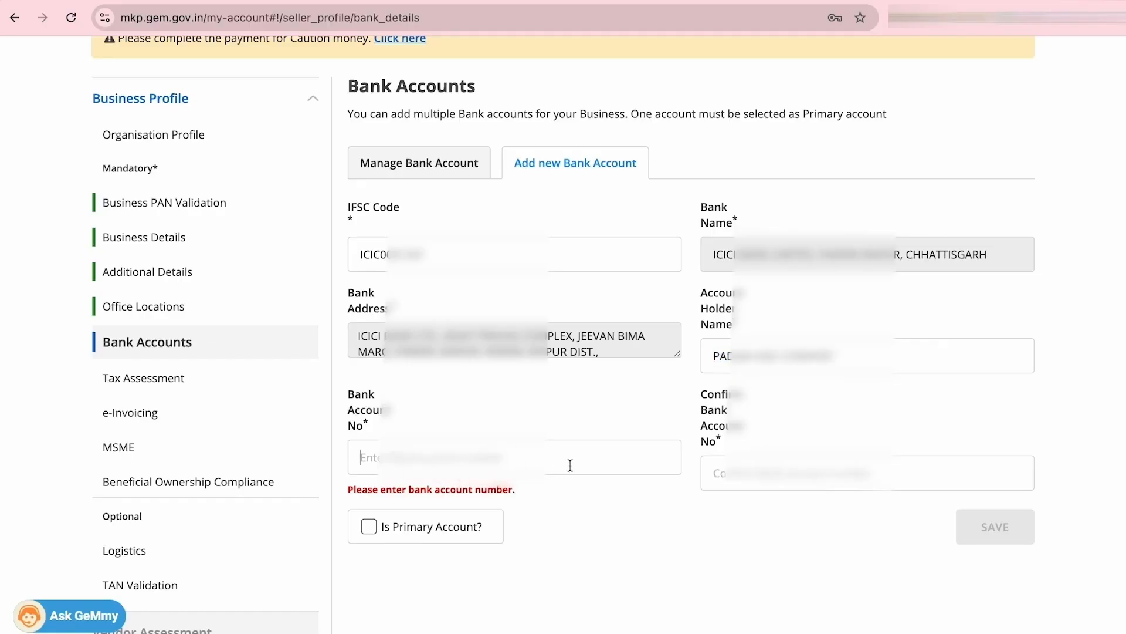
key(ctrl+v)
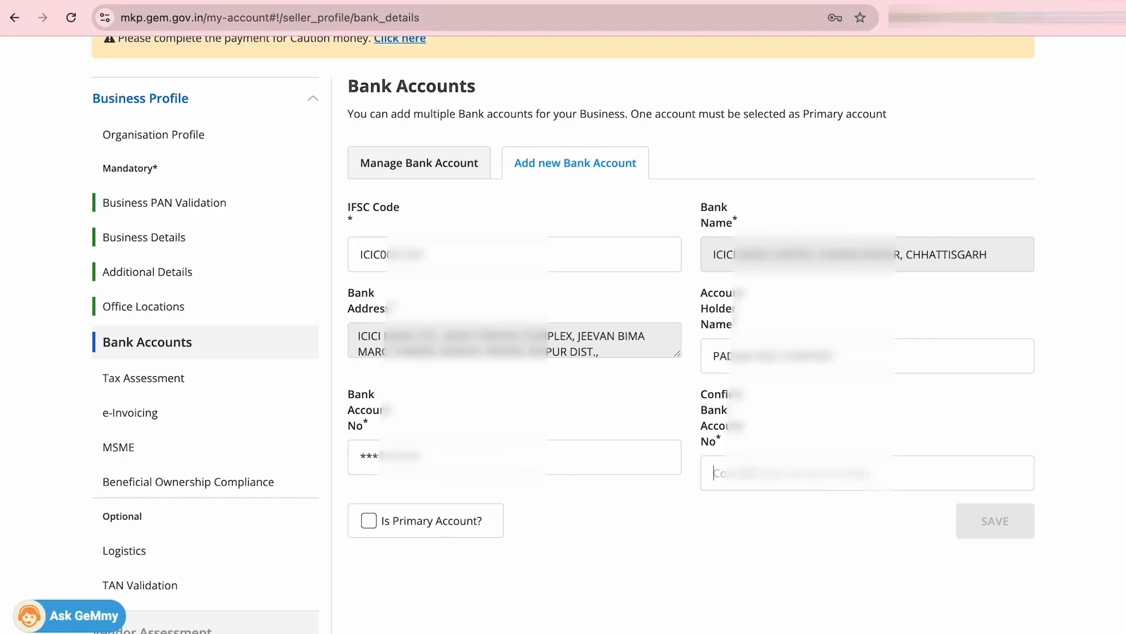
key(ctrl+v)
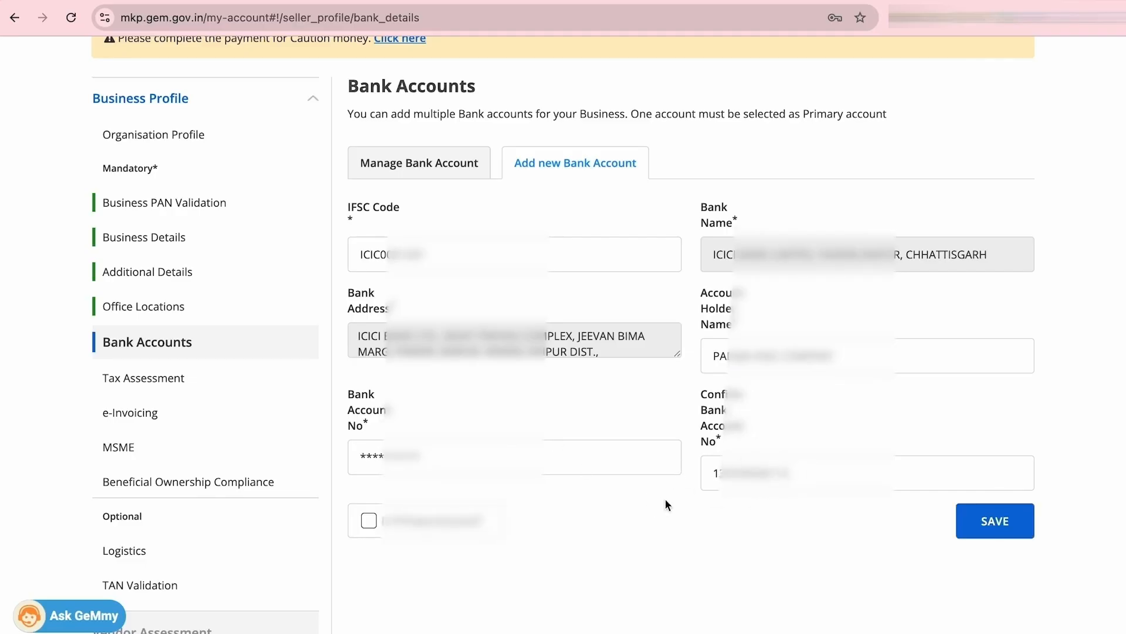
key(BackSpace)
key(BackSpace)
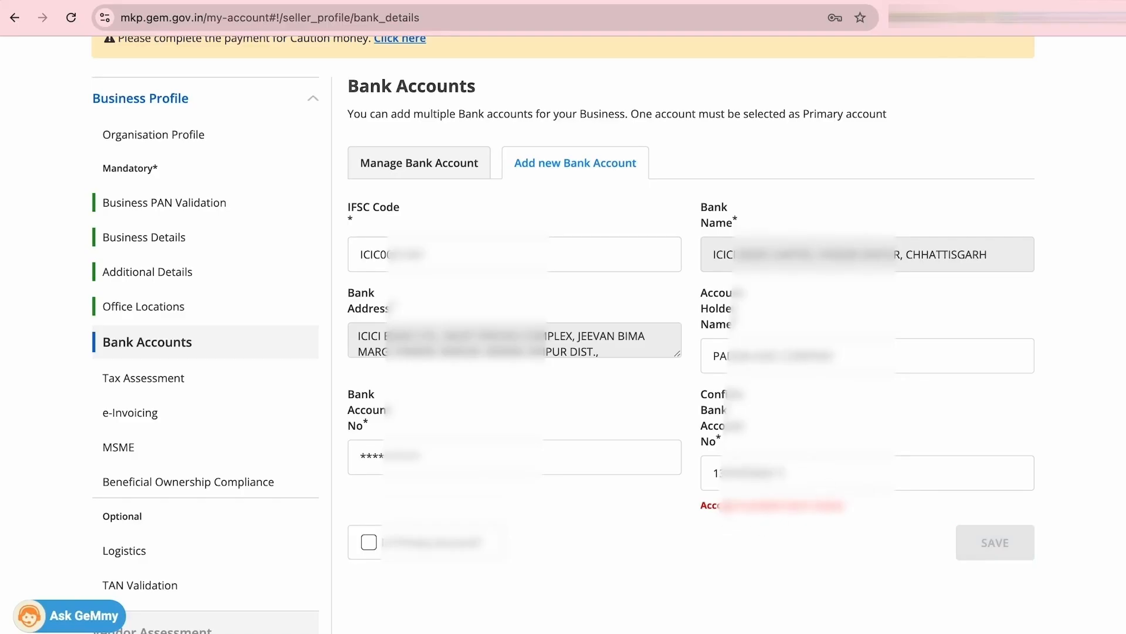
drag(727, 504, 839, 505)
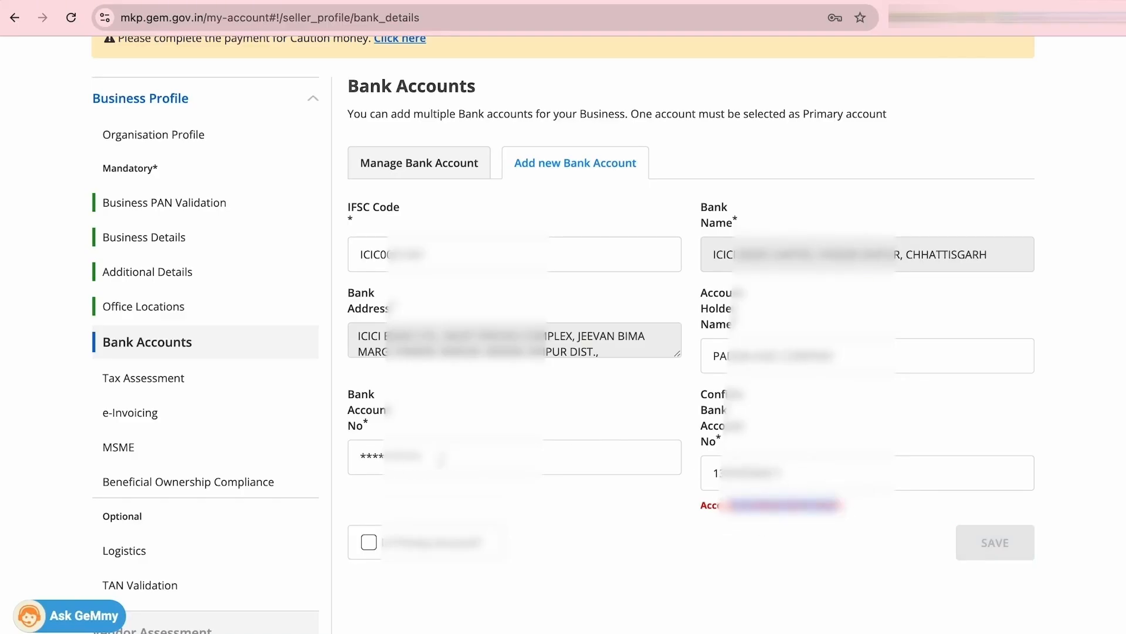
click(834, 473)
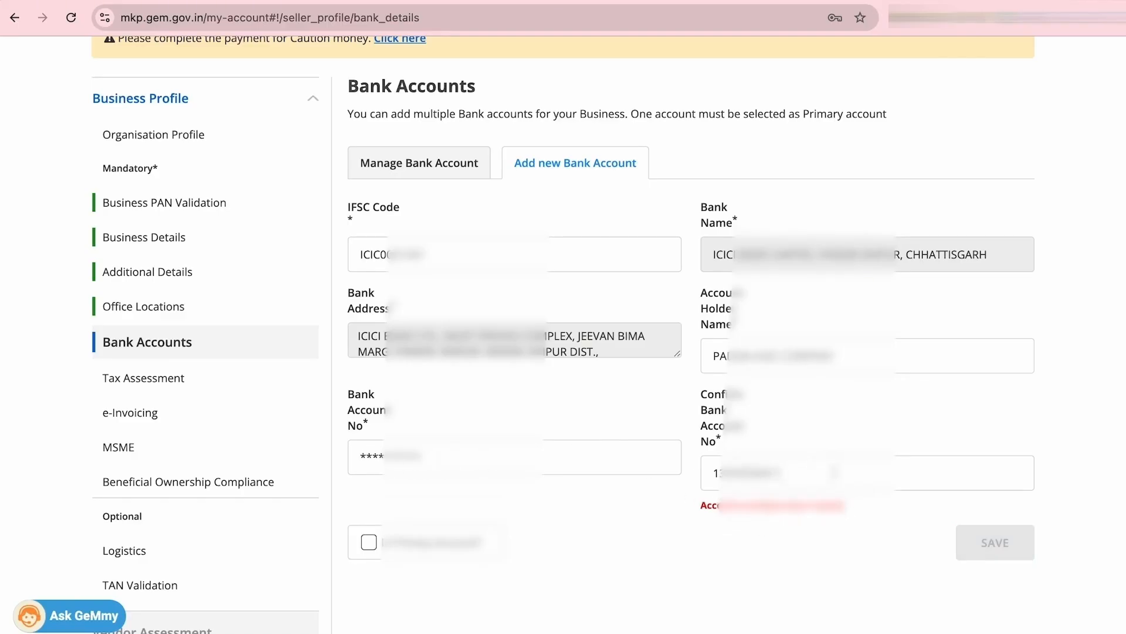
text(2)
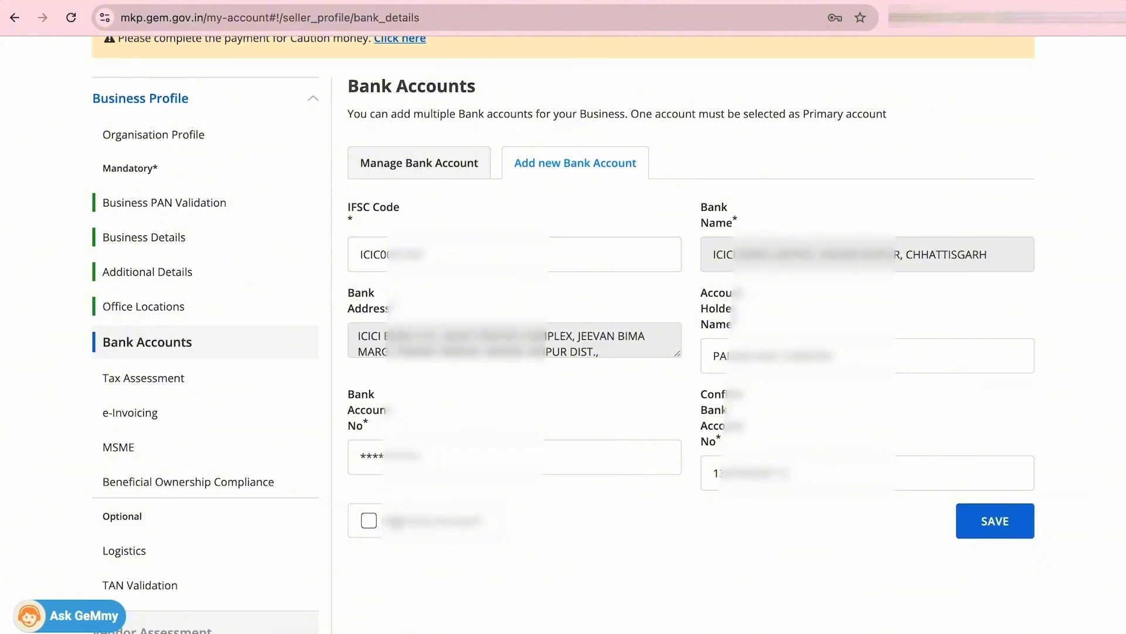
click(369, 520)
click(975, 531)
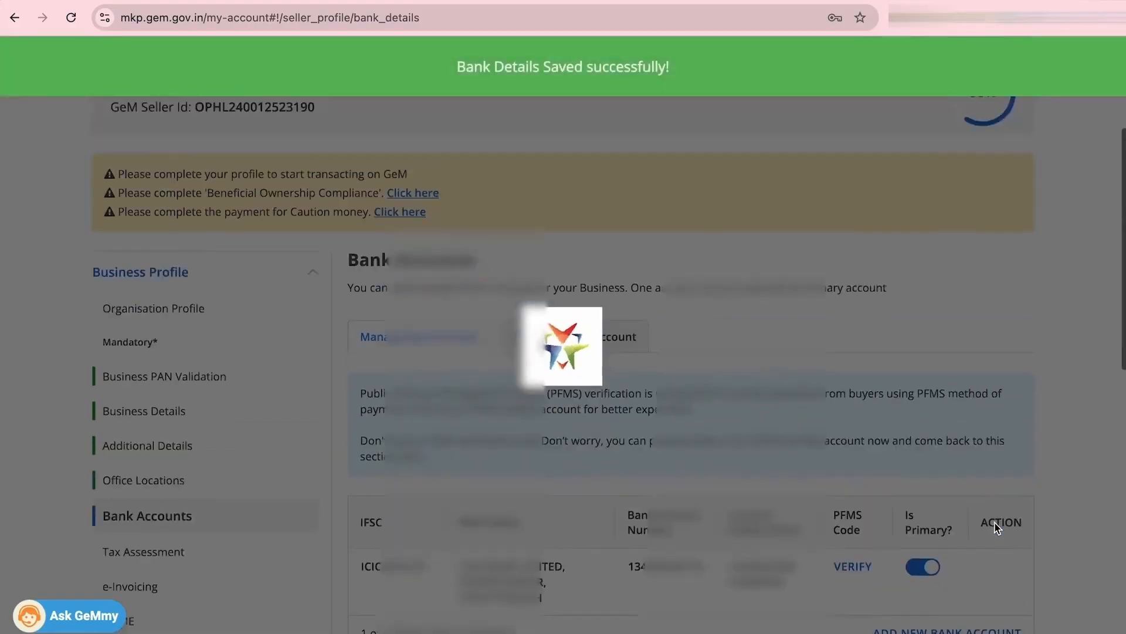
scroll(994, 528, down, 4)
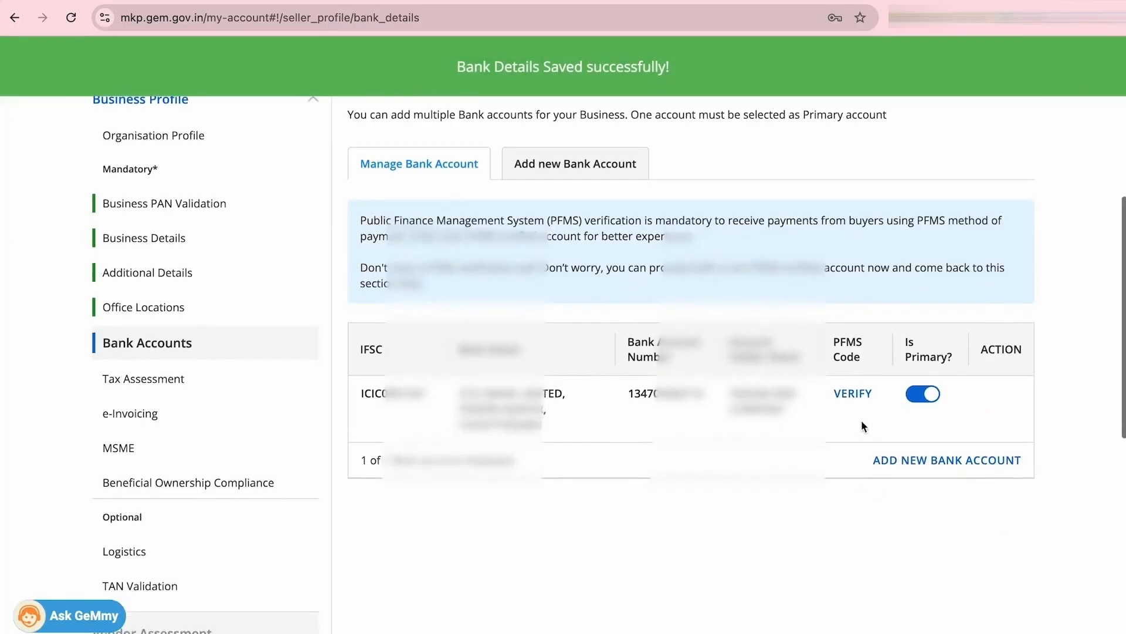
click(878, 396)
drag(878, 397, 841, 399)
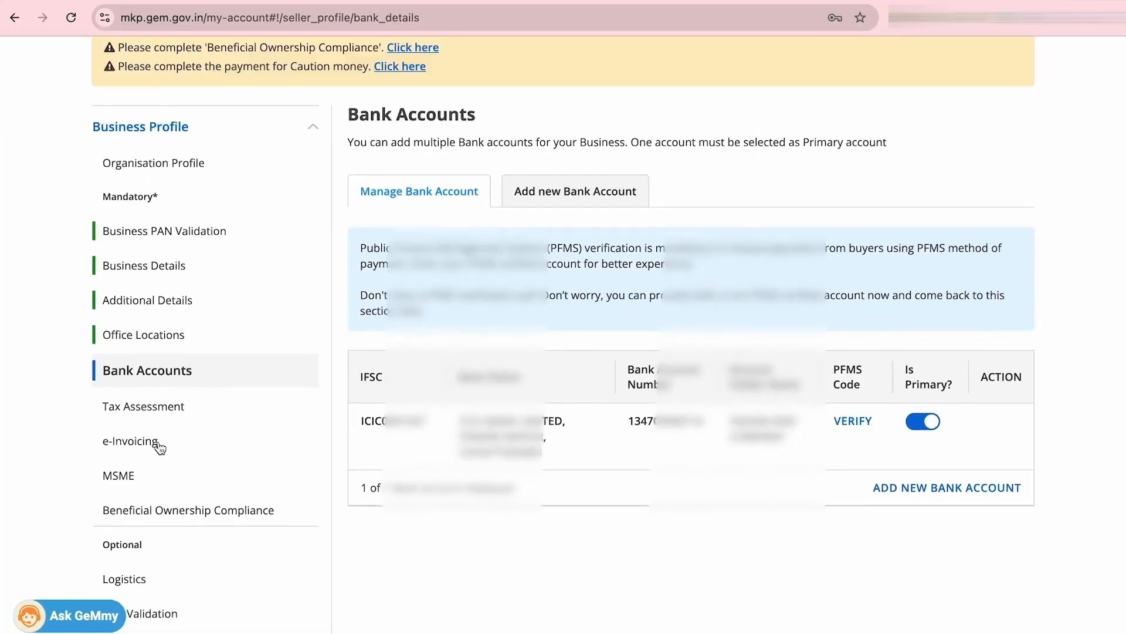
Step: Begin a new tax assessment with ITR type ITR-3 and the return's assessment year
click(163, 417)
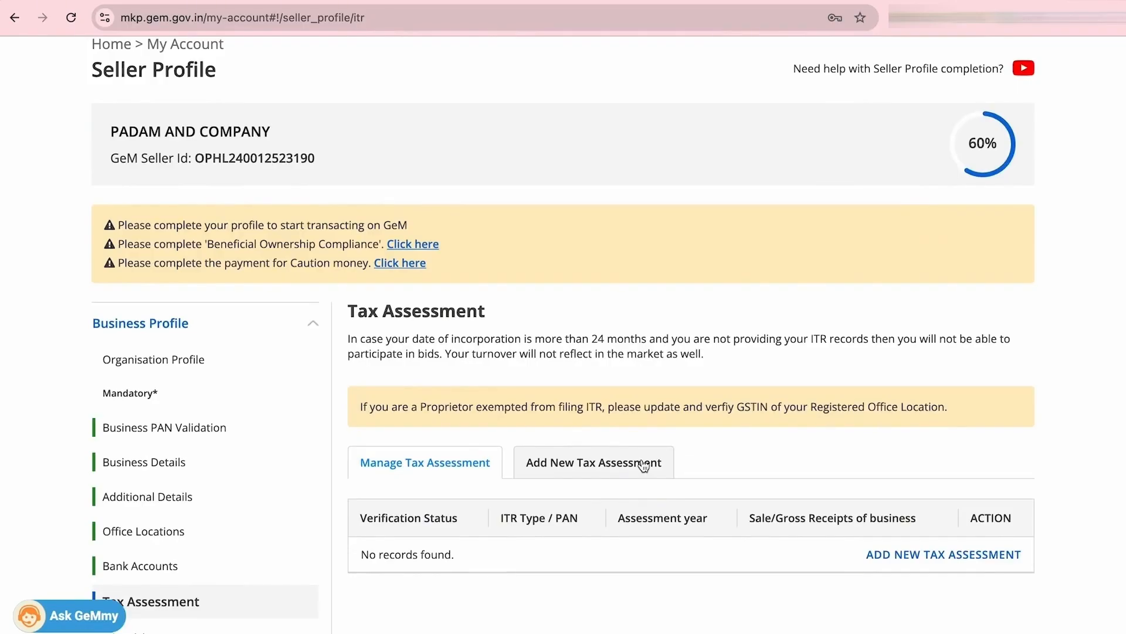
scroll(644, 465, down, 3)
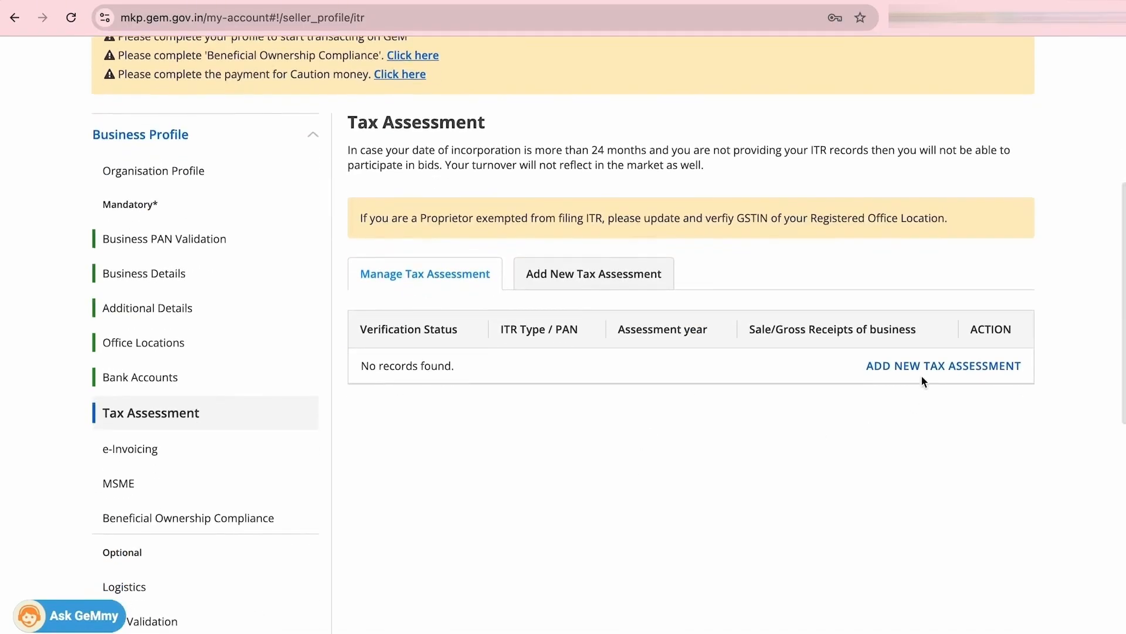
click(915, 368)
scroll(913, 367, down, 3)
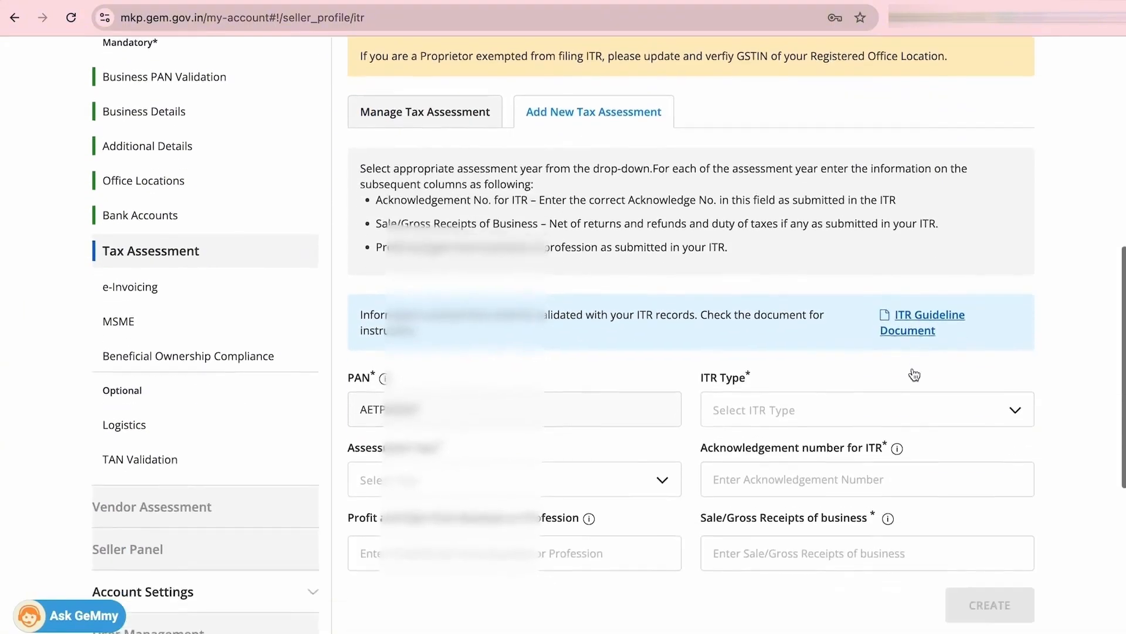
double_click(390, 388)
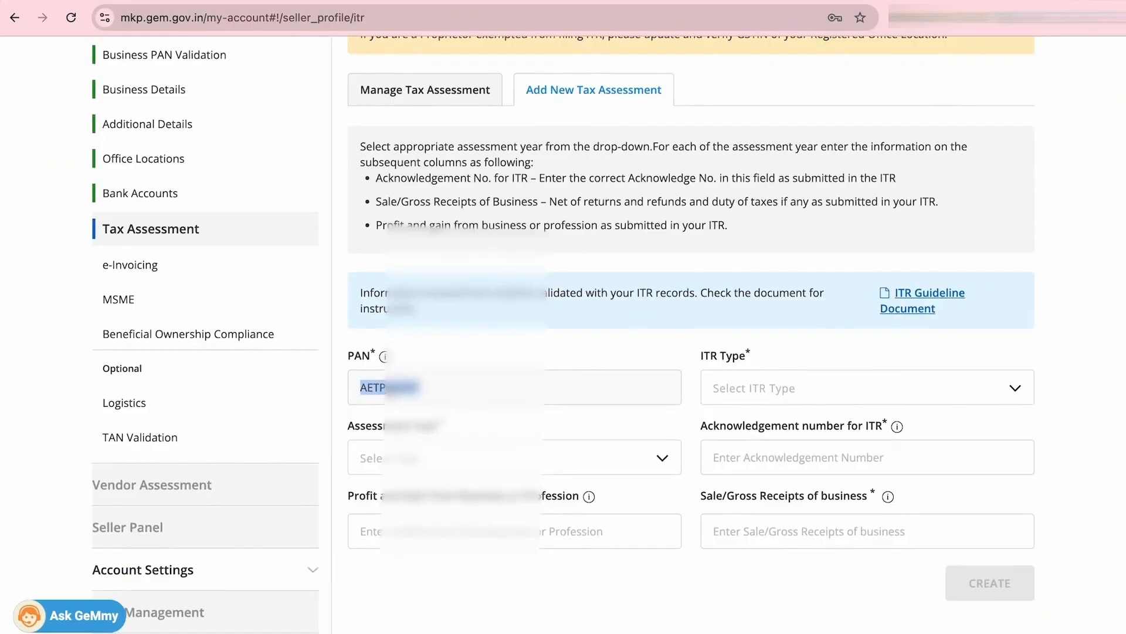
click(852, 393)
click(758, 432)
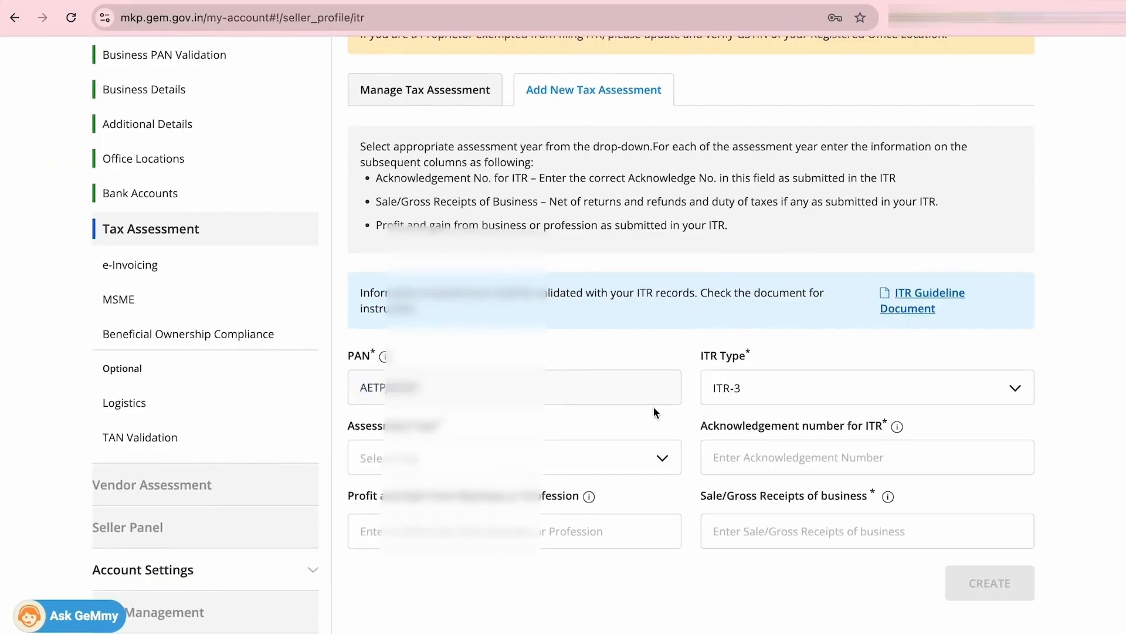
click(465, 454)
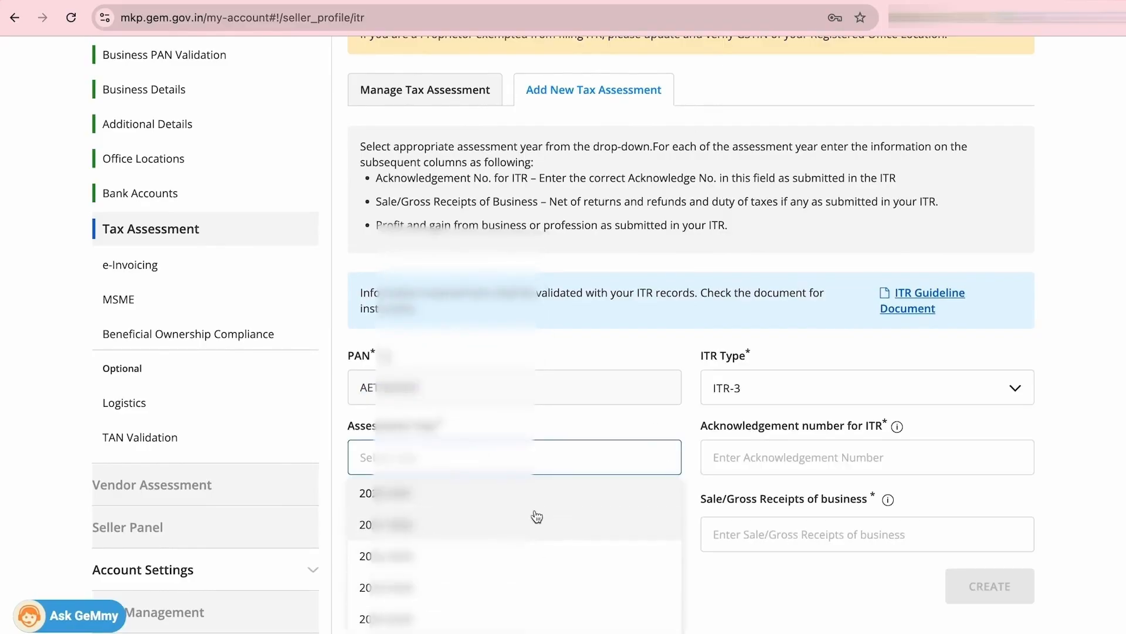
click(444, 556)
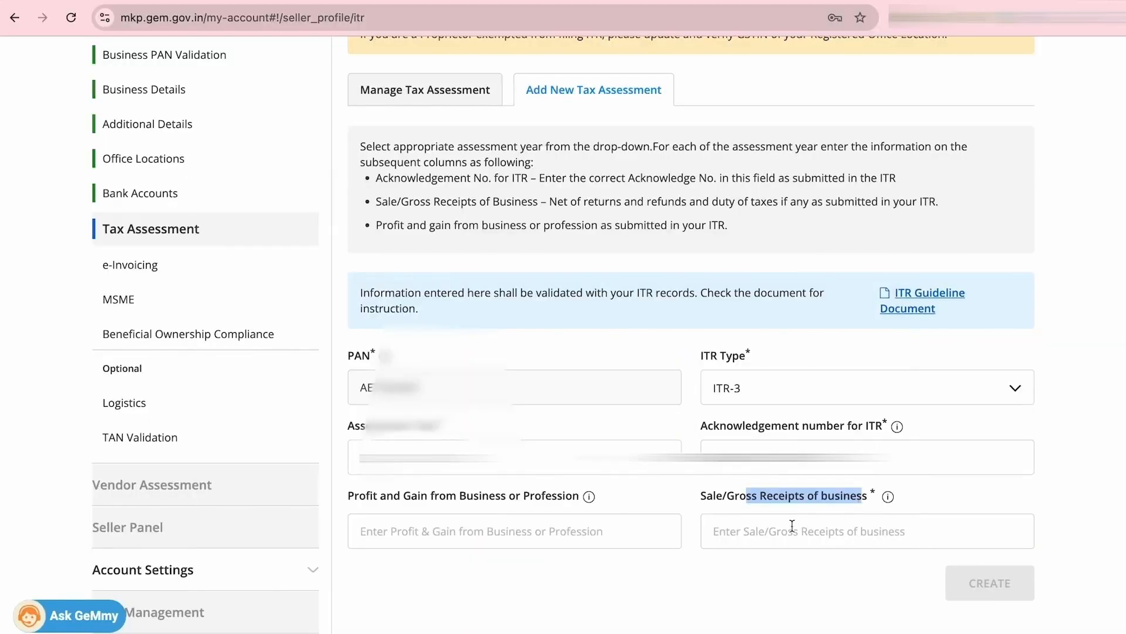
click(792, 525)
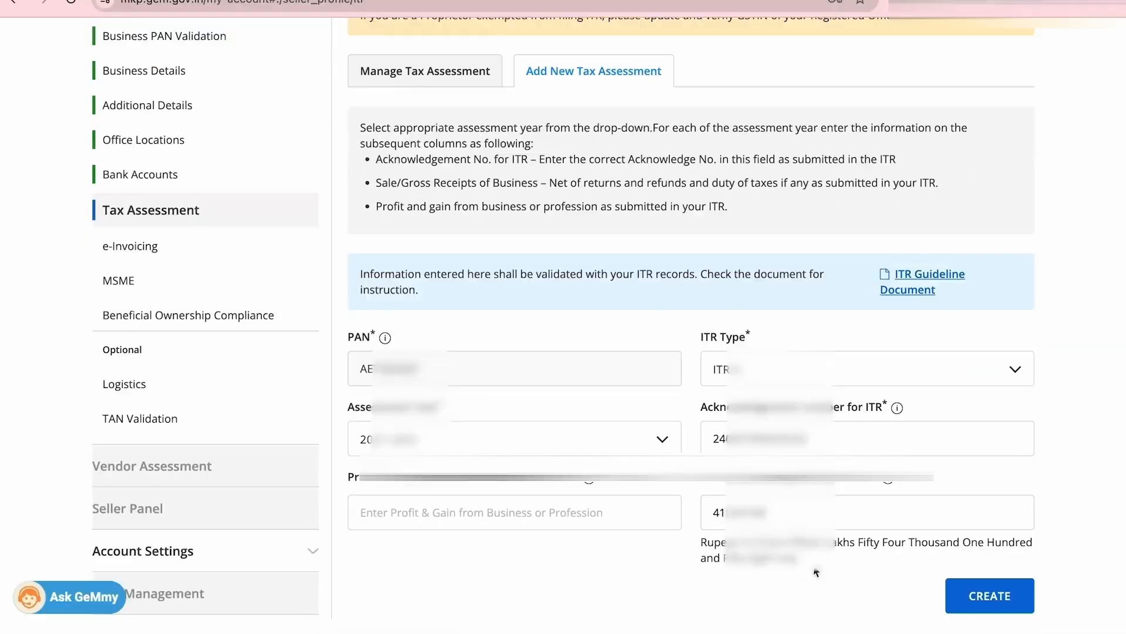
Step: Create the tax assessment record and confirm it is listed as Verified
click(990, 596)
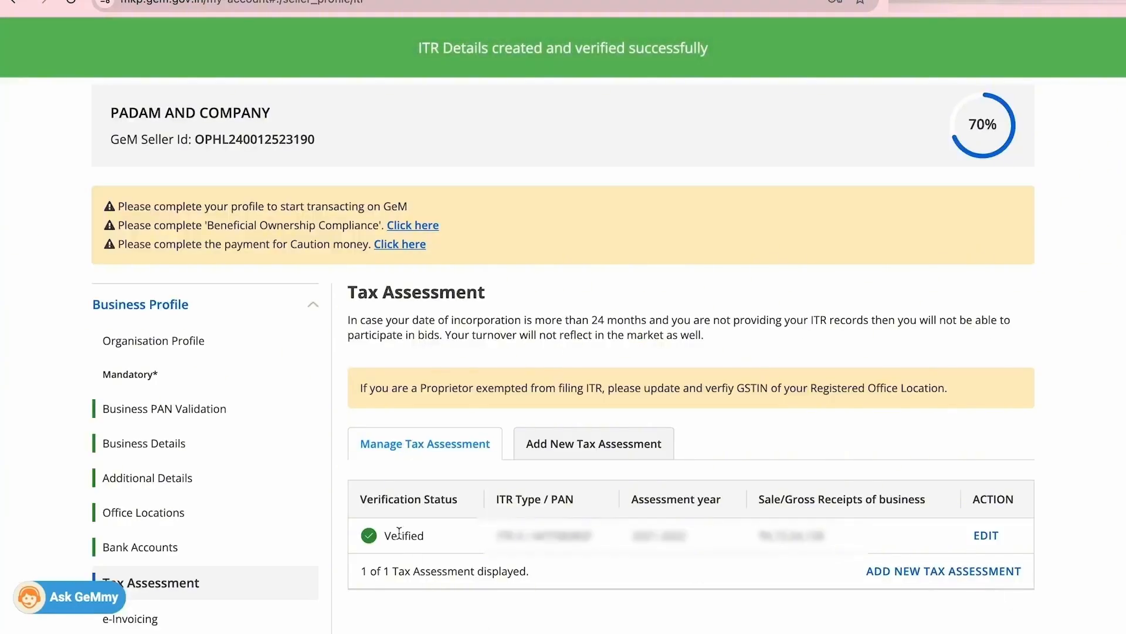
drag(389, 535, 418, 535)
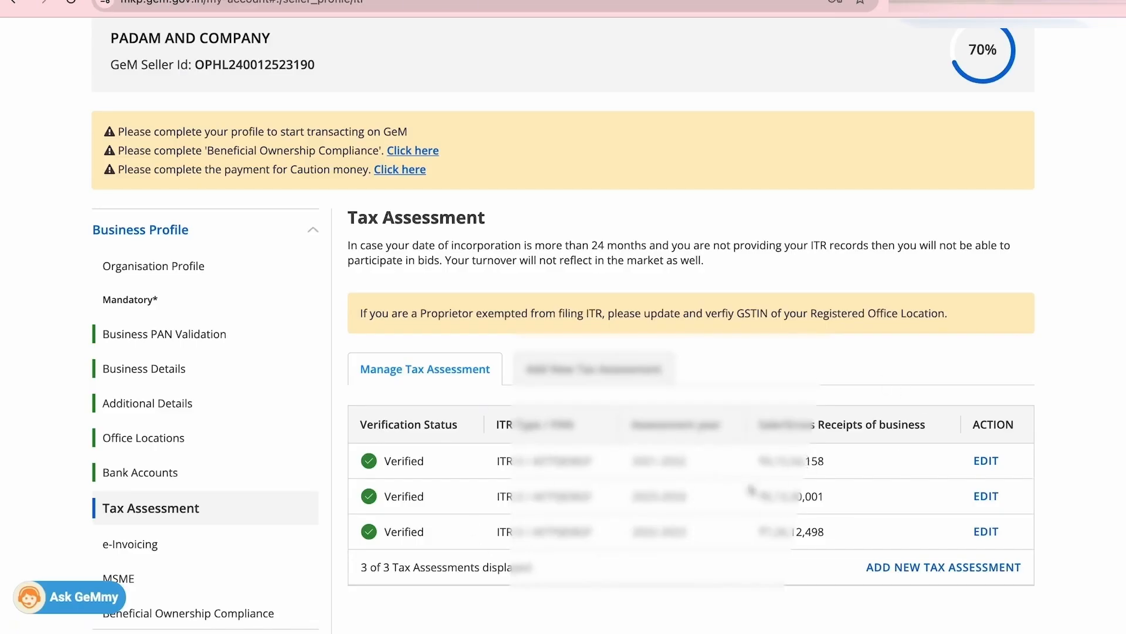
scroll(752, 492, down, 2)
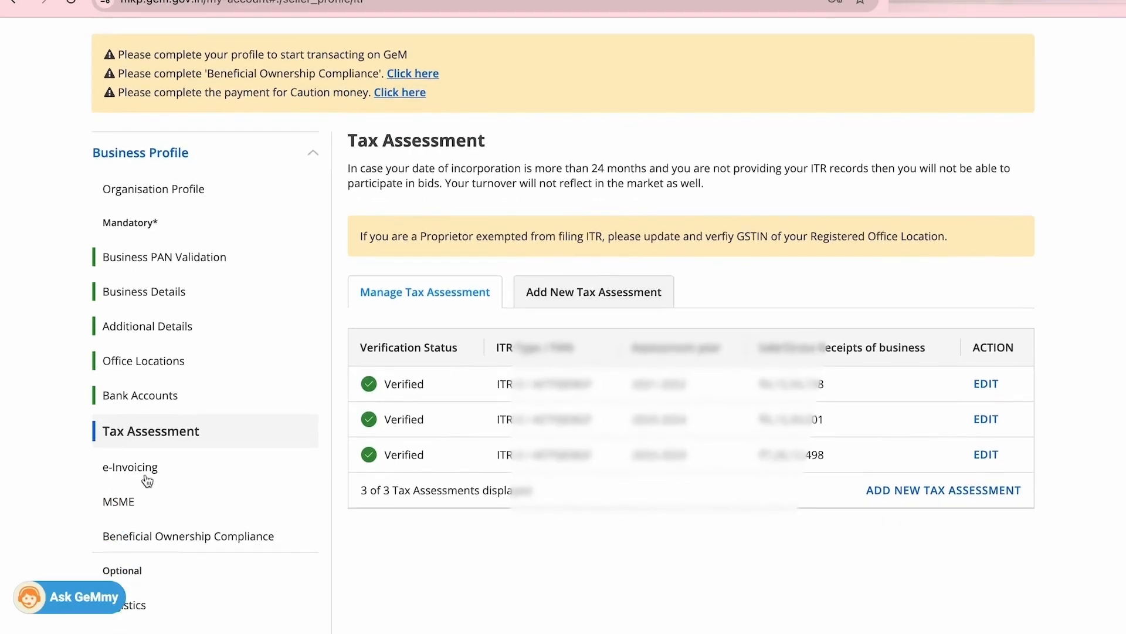
Step: Declare the business, turnover 72612498, as not excluded from e-invoicing
click(146, 469)
scroll(407, 498, down, 1)
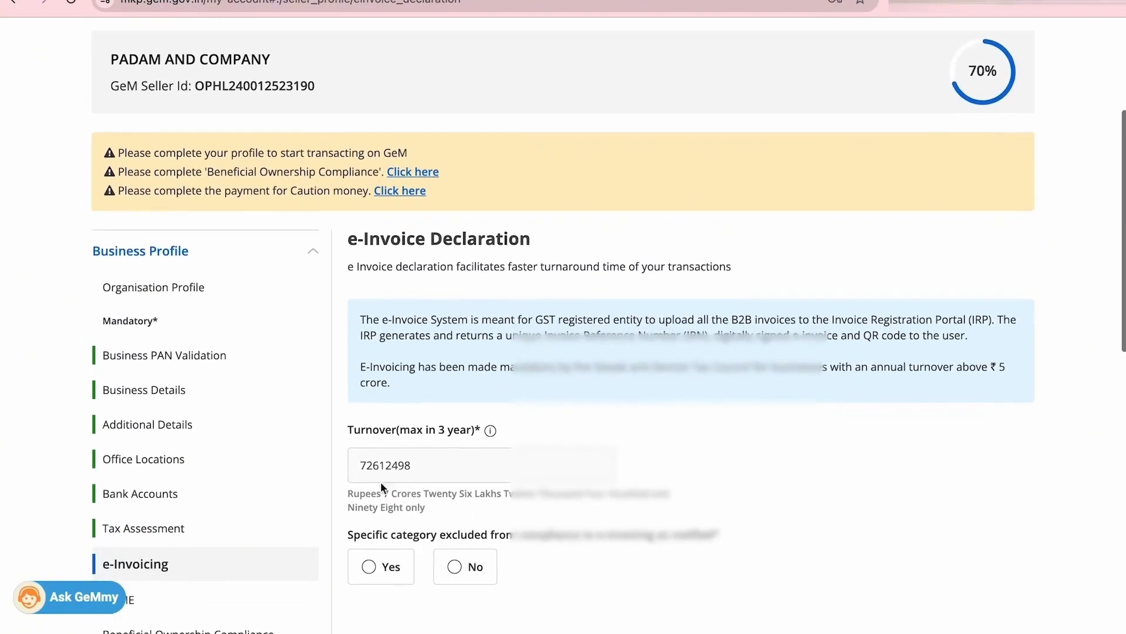
double_click(365, 466)
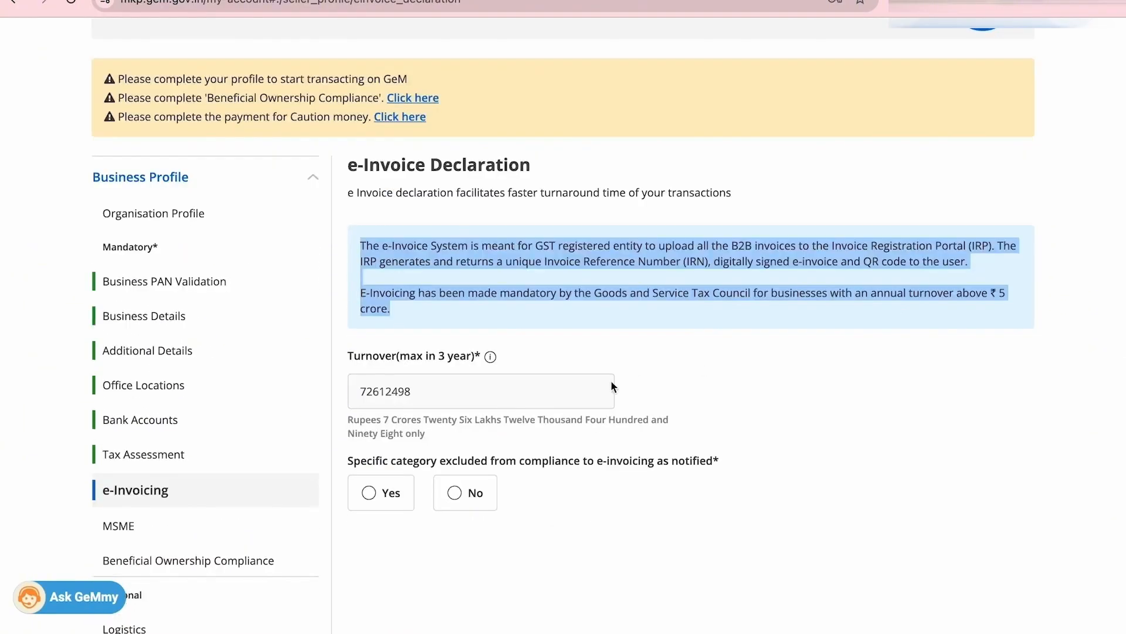
click(368, 492)
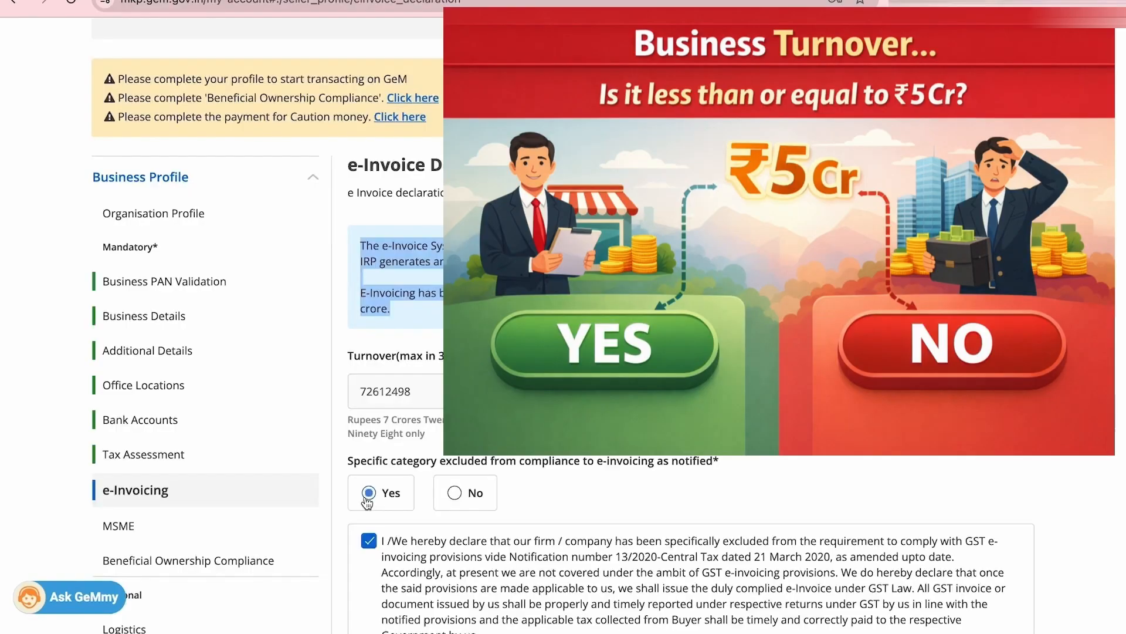
double_click(364, 399)
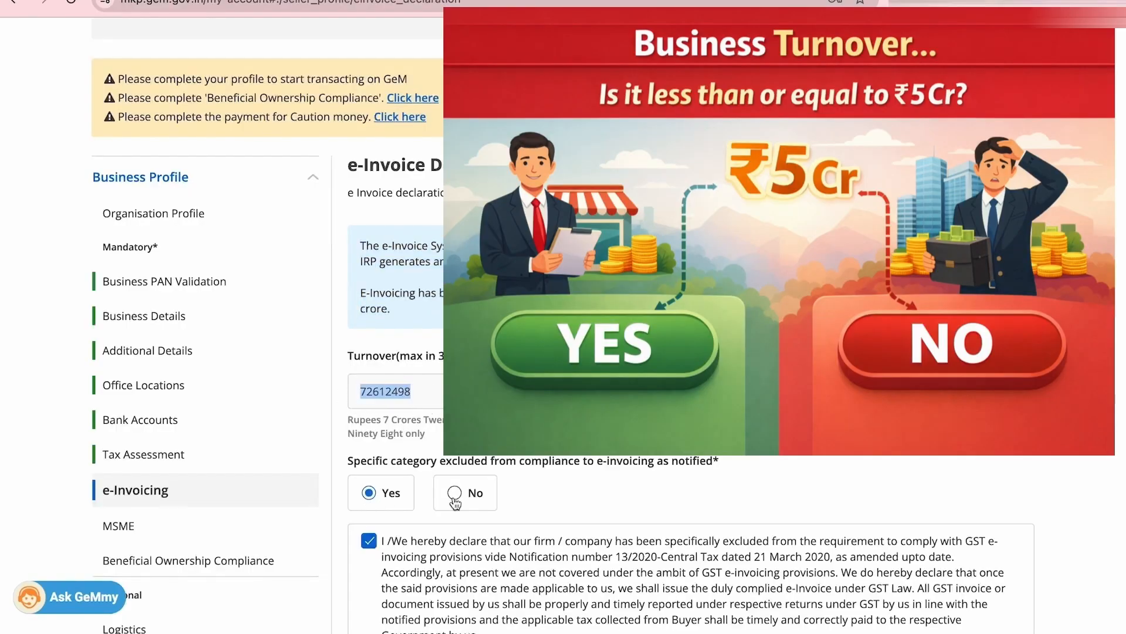
click(455, 493)
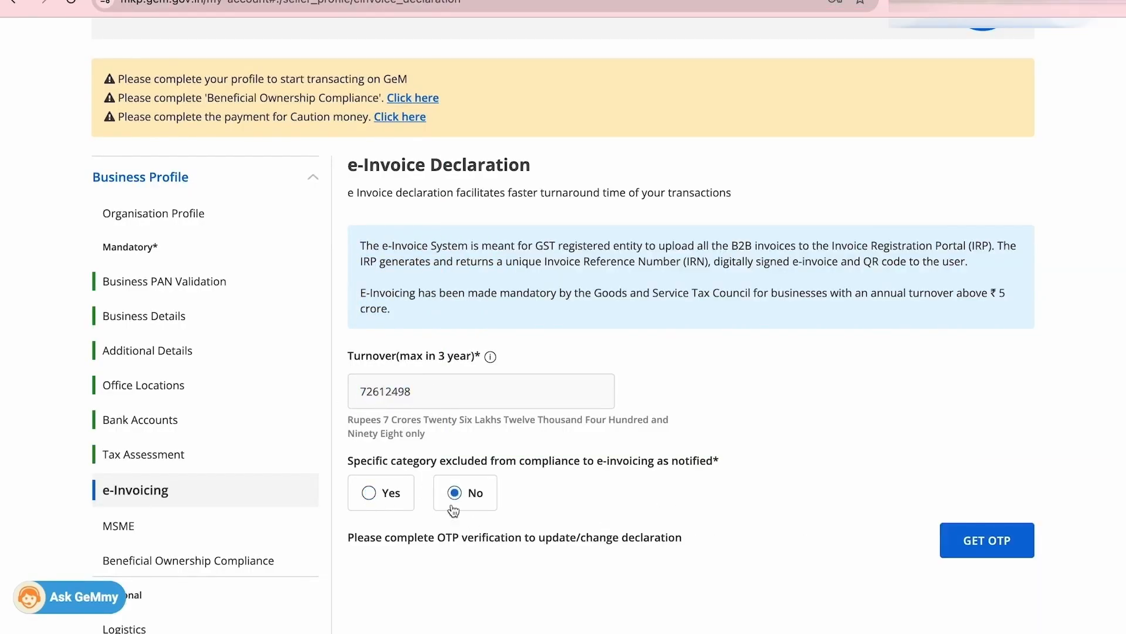
Step: Paste the emailed OTP, verify it, and save the e-Invoice declaration
click(987, 545)
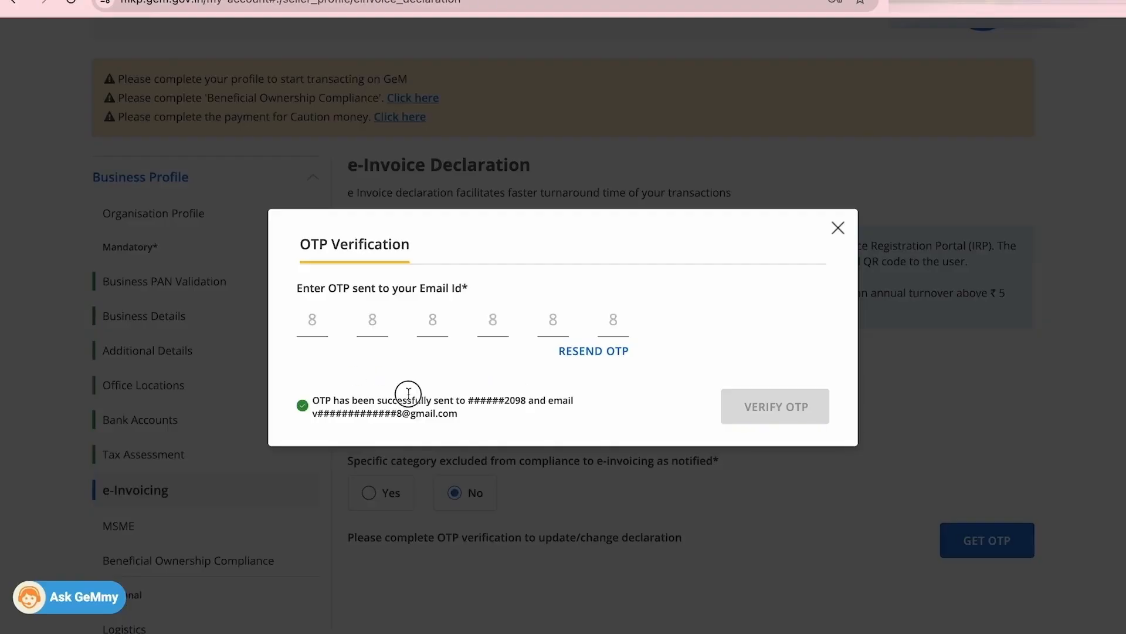
drag(408, 393, 505, 417)
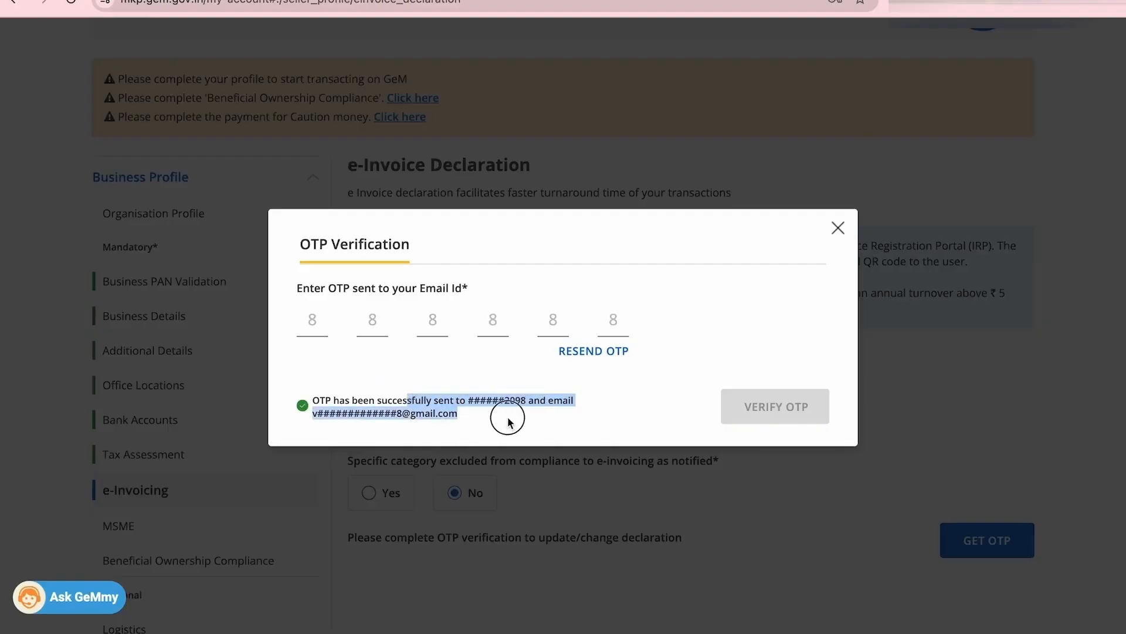
click(320, 314)
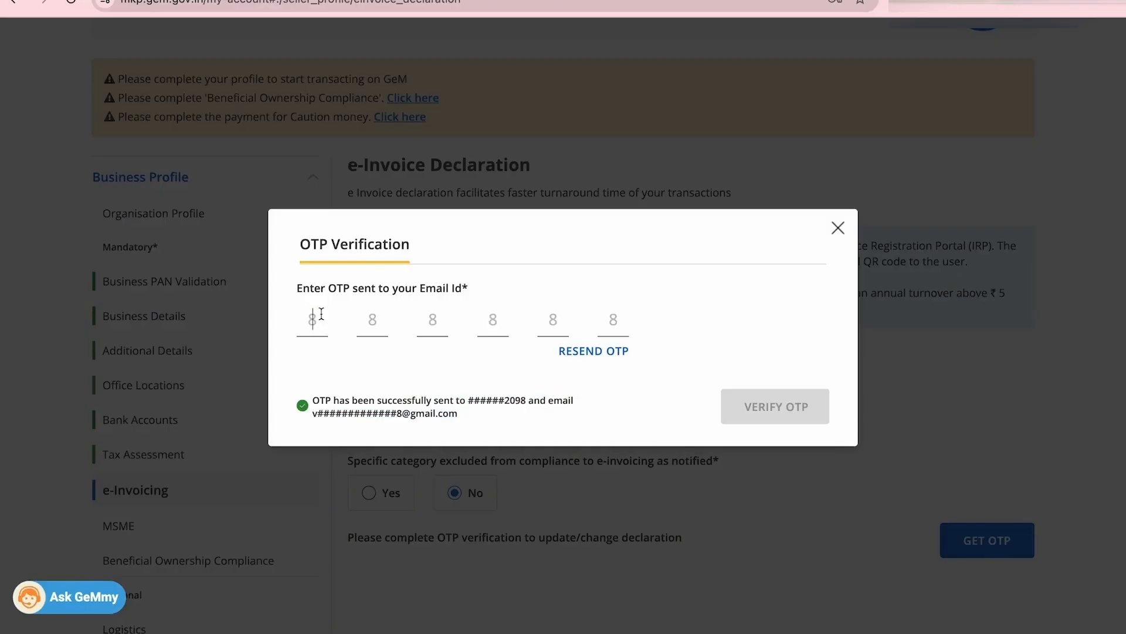
key(ctrl+v)
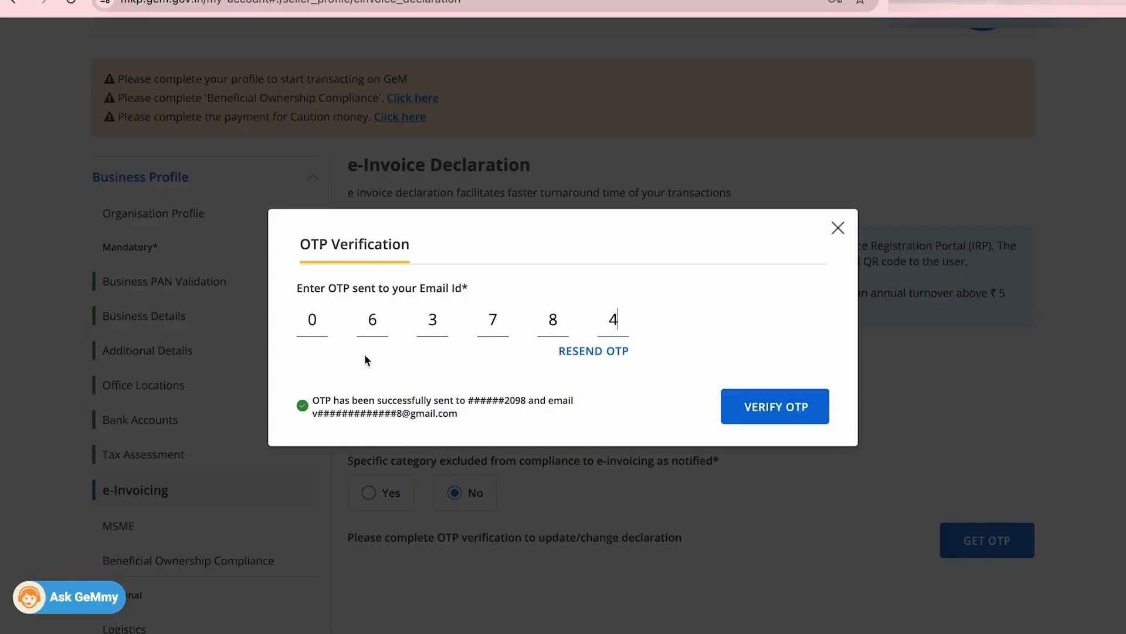
click(756, 401)
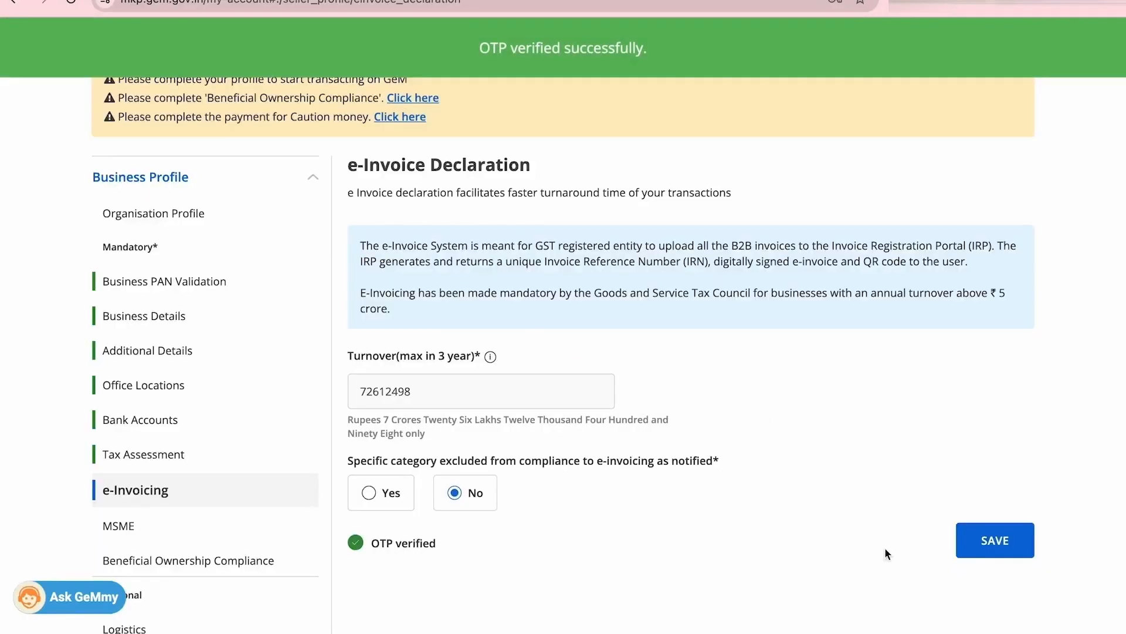
click(1007, 548)
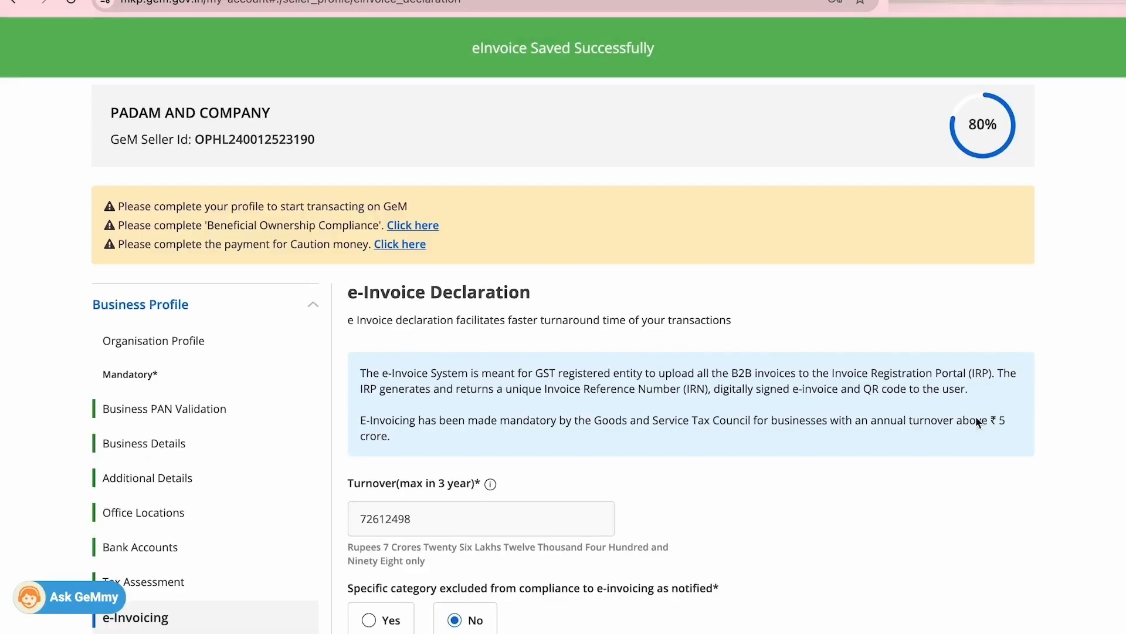
scroll(875, 438, down, 6)
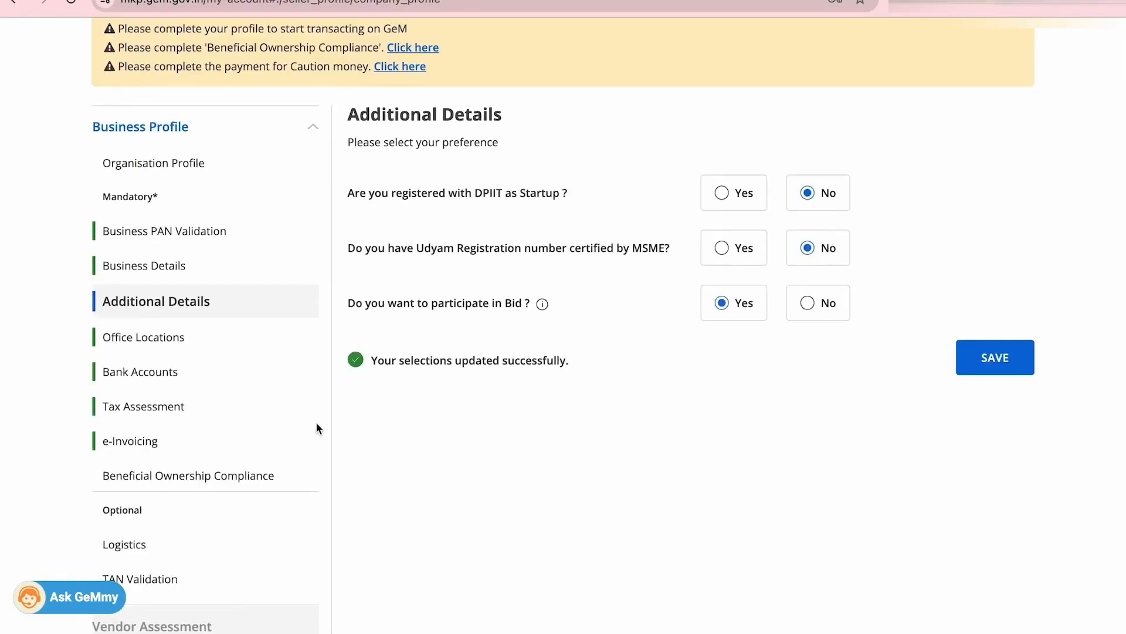
Step: Certify the seller is not from a bordering country, verify the emailed OTP, and save
click(198, 478)
scroll(532, 484, down, 3)
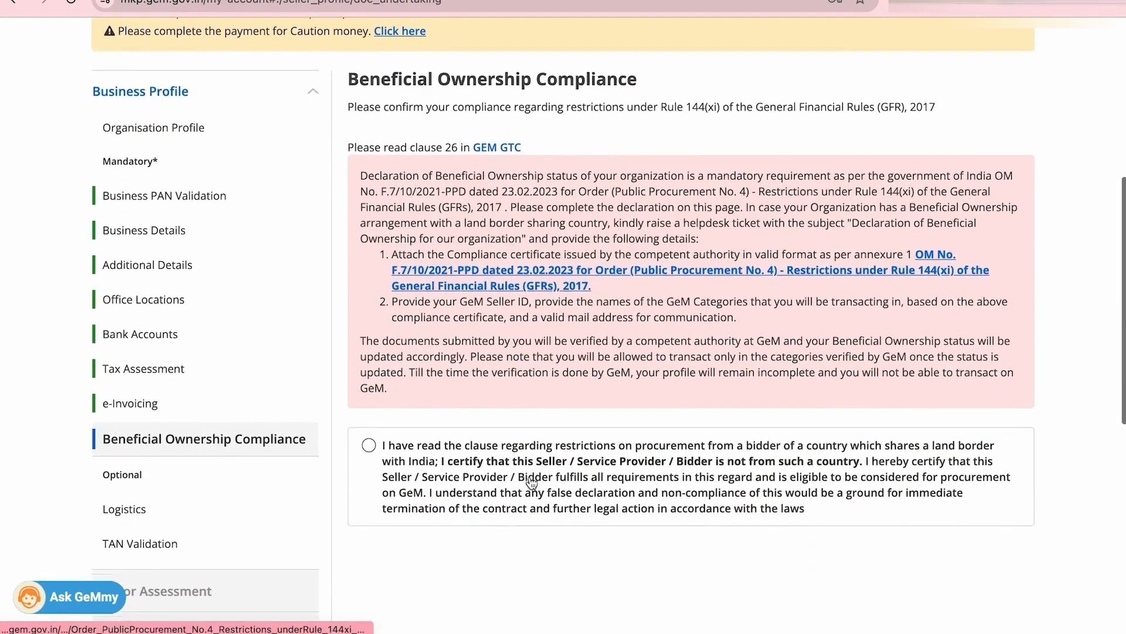
click(418, 445)
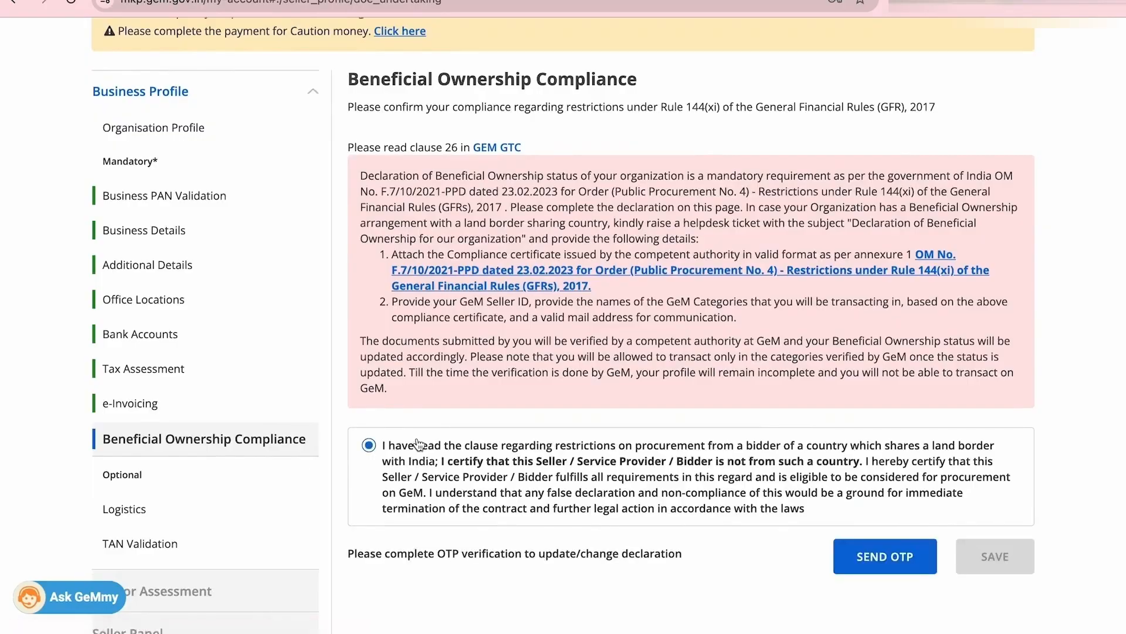
click(889, 557)
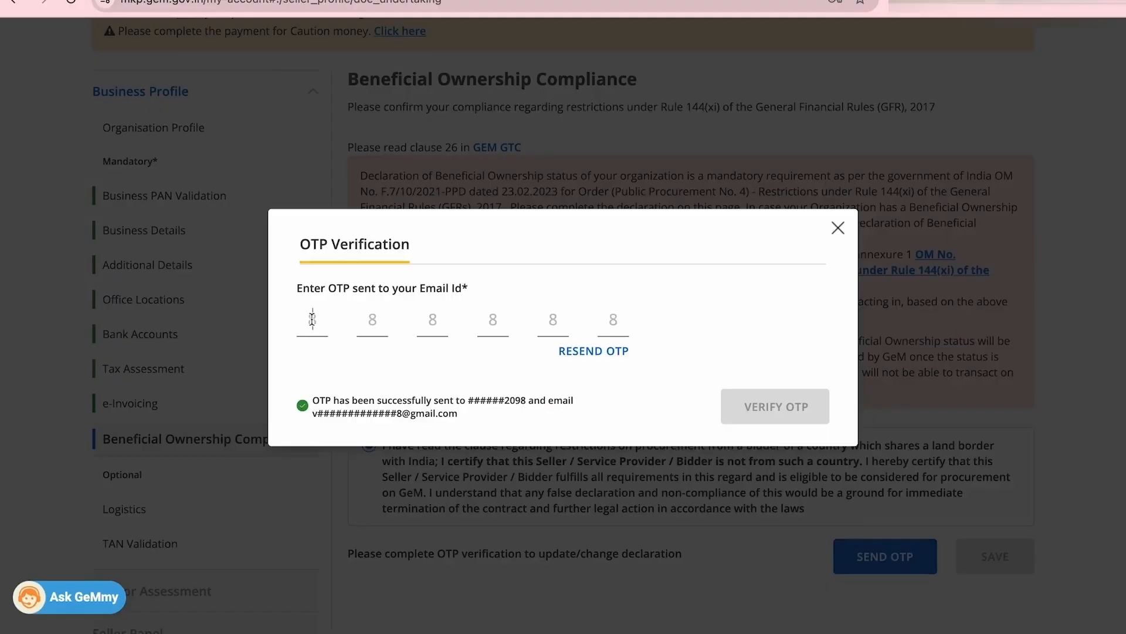
click(313, 320)
key(ctrl+v)
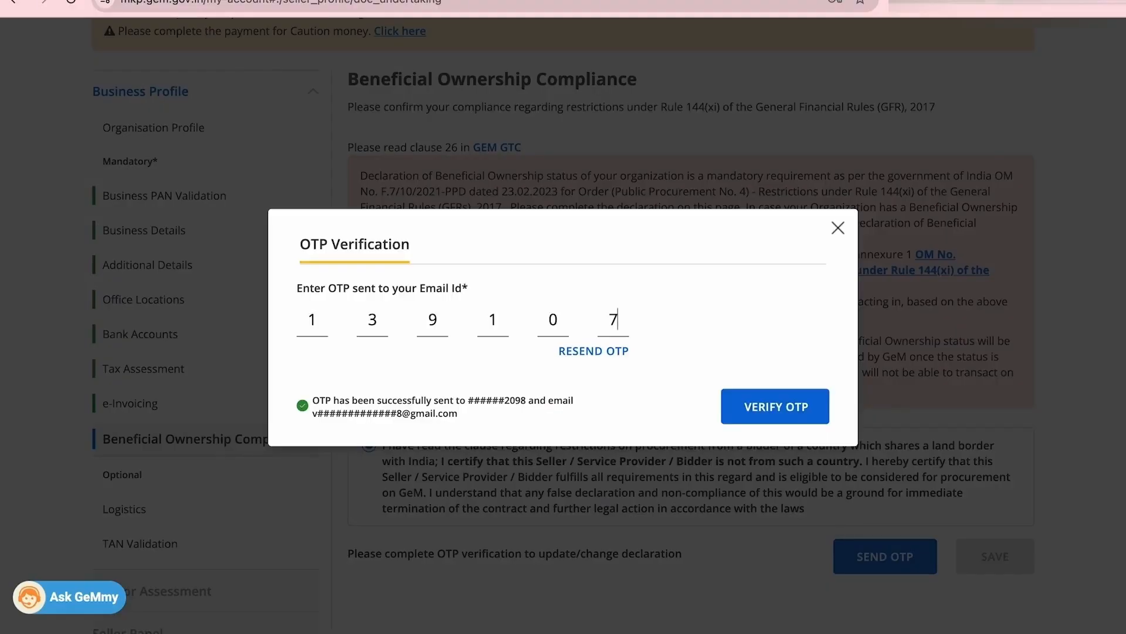
click(800, 405)
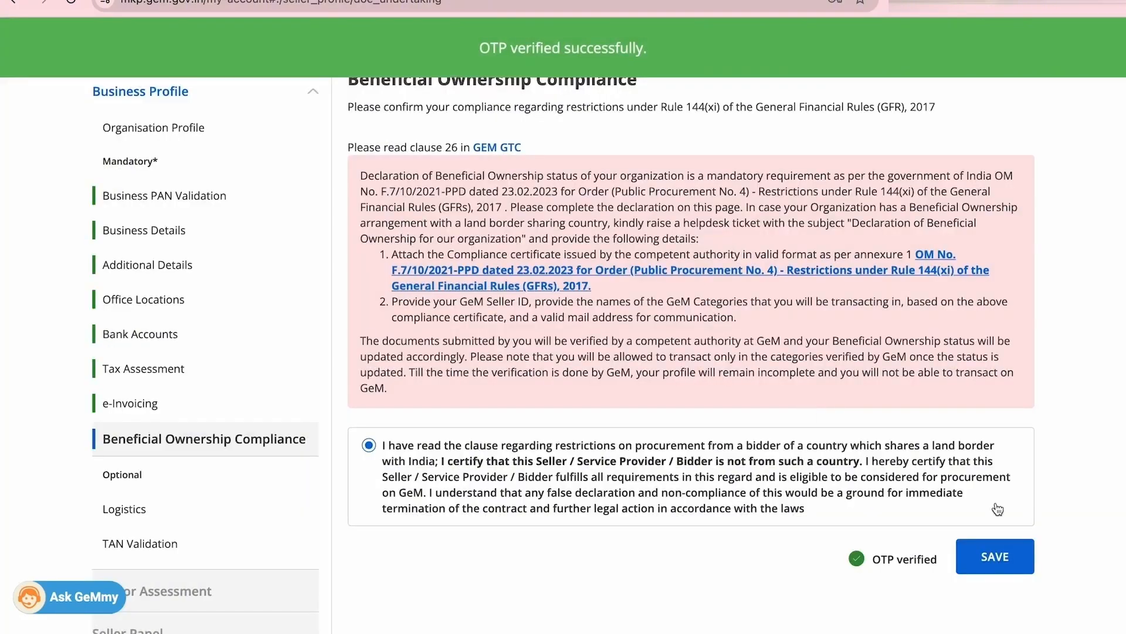
click(993, 557)
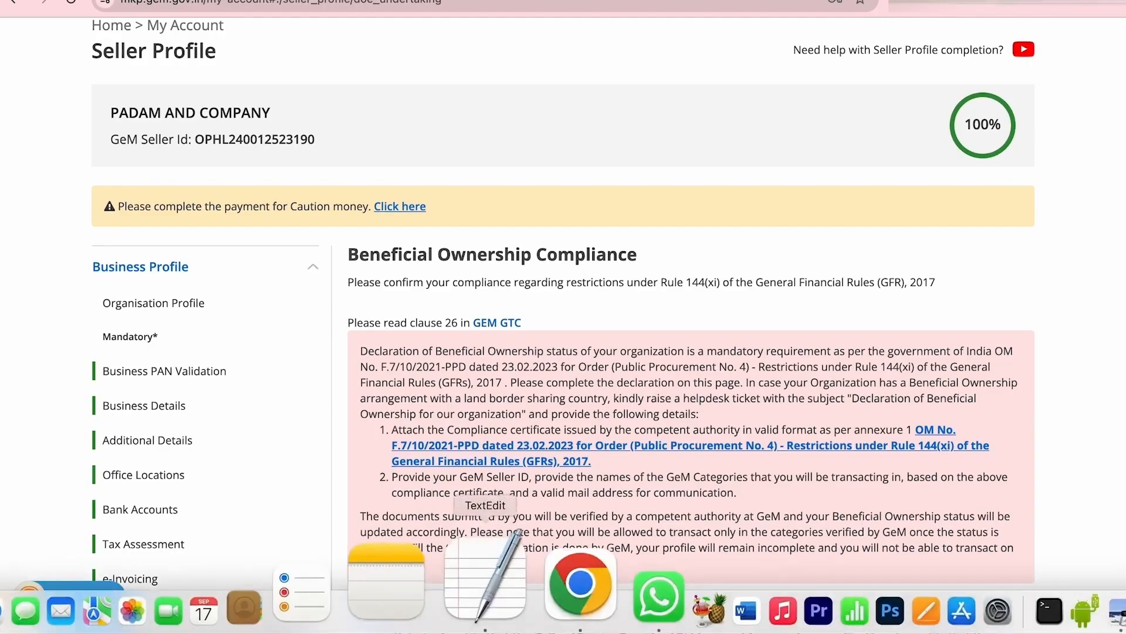
Step: Add an AXIS caution money account and check its IFSC code and ₹10000 threshold limit
scroll(295, 384, down, 4)
scroll(293, 384, up, 3)
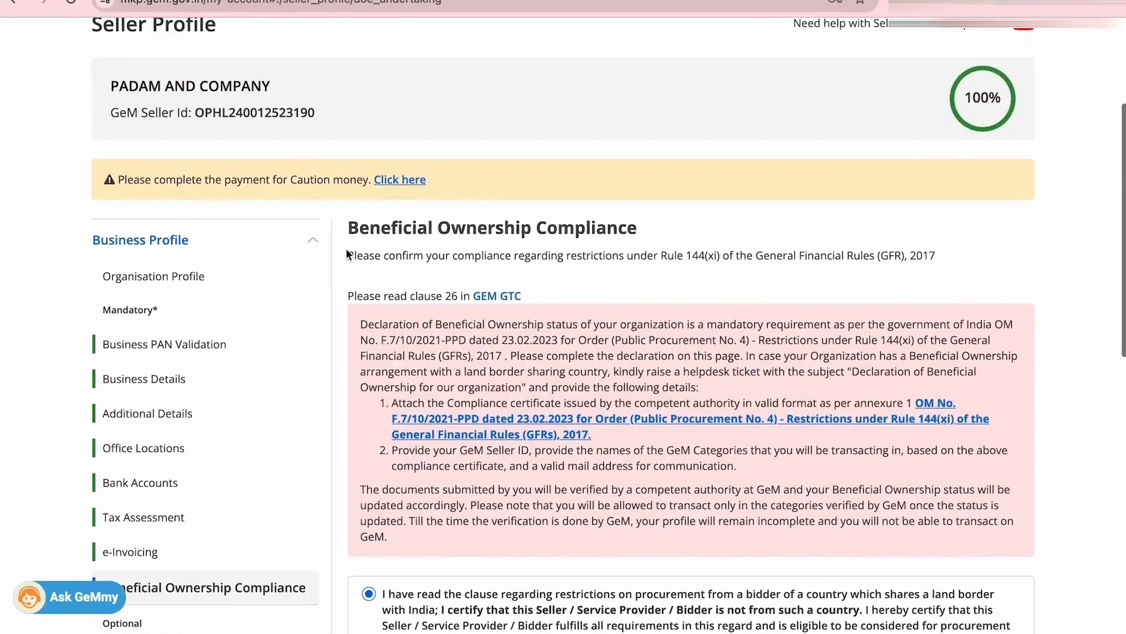
drag(166, 180, 336, 176)
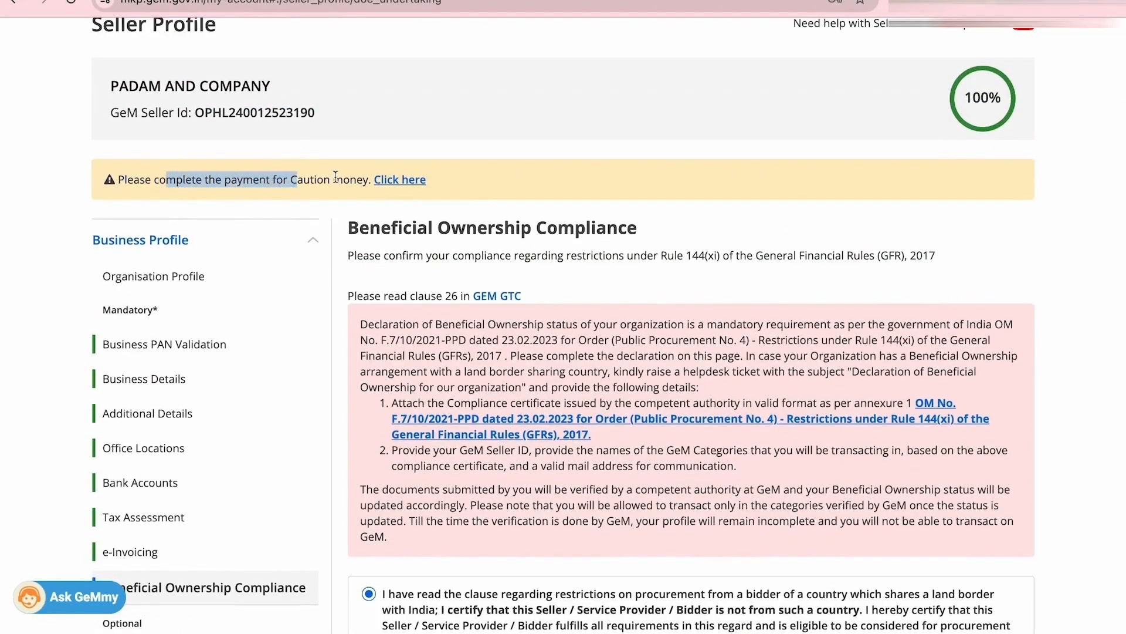
click(399, 181)
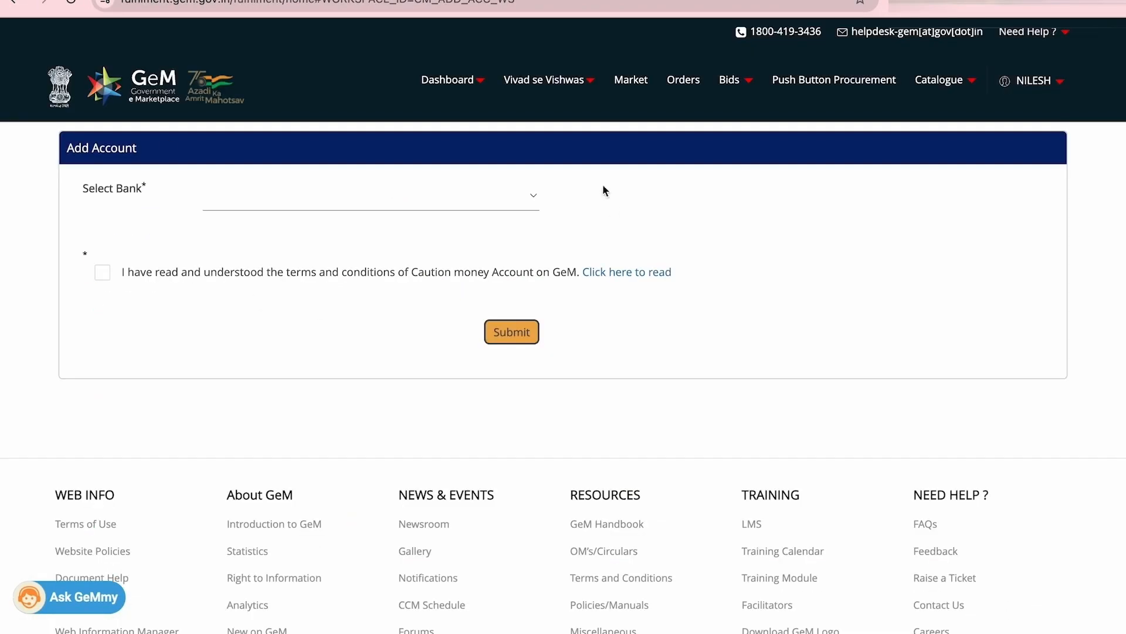
click(320, 206)
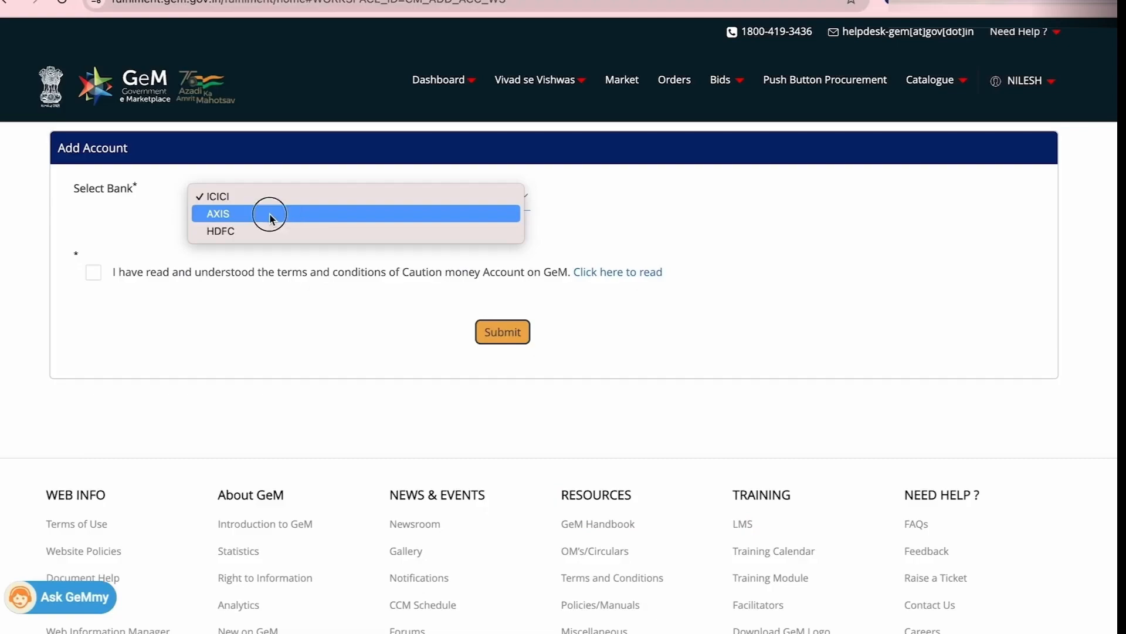
click(271, 215)
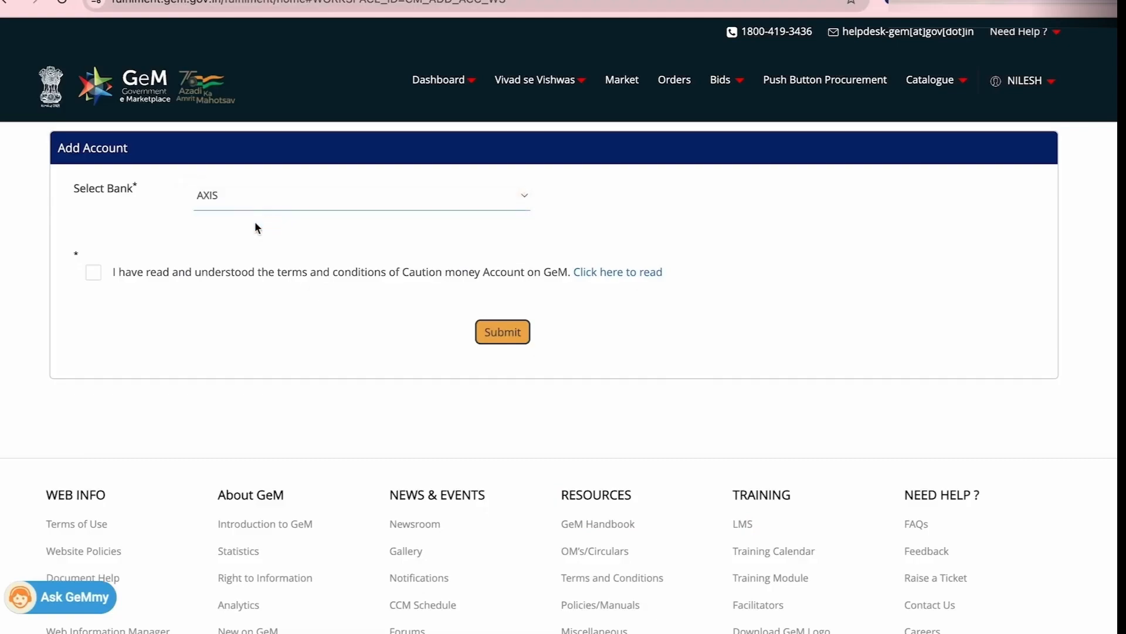
click(93, 272)
click(504, 334)
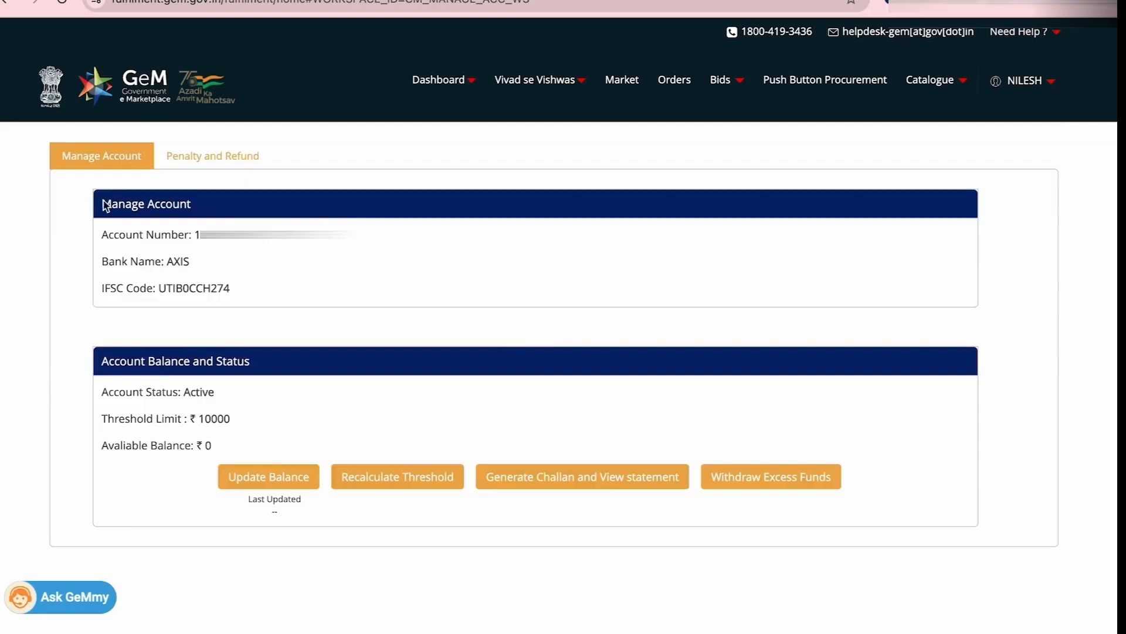
double_click(213, 288)
triple_click(212, 289)
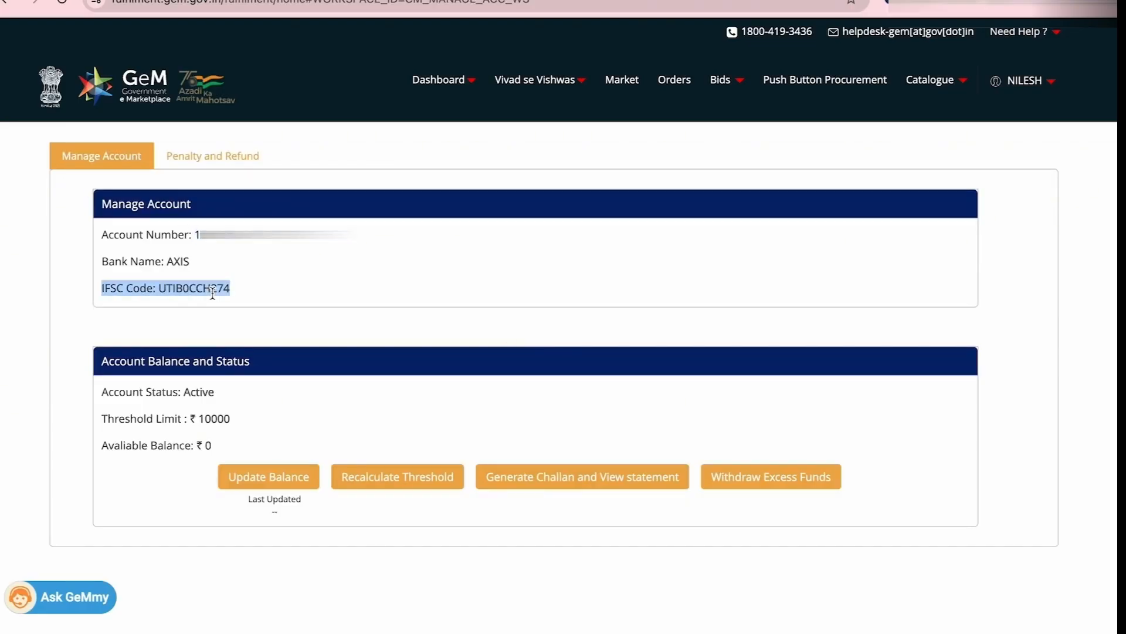
triple_click(168, 416)
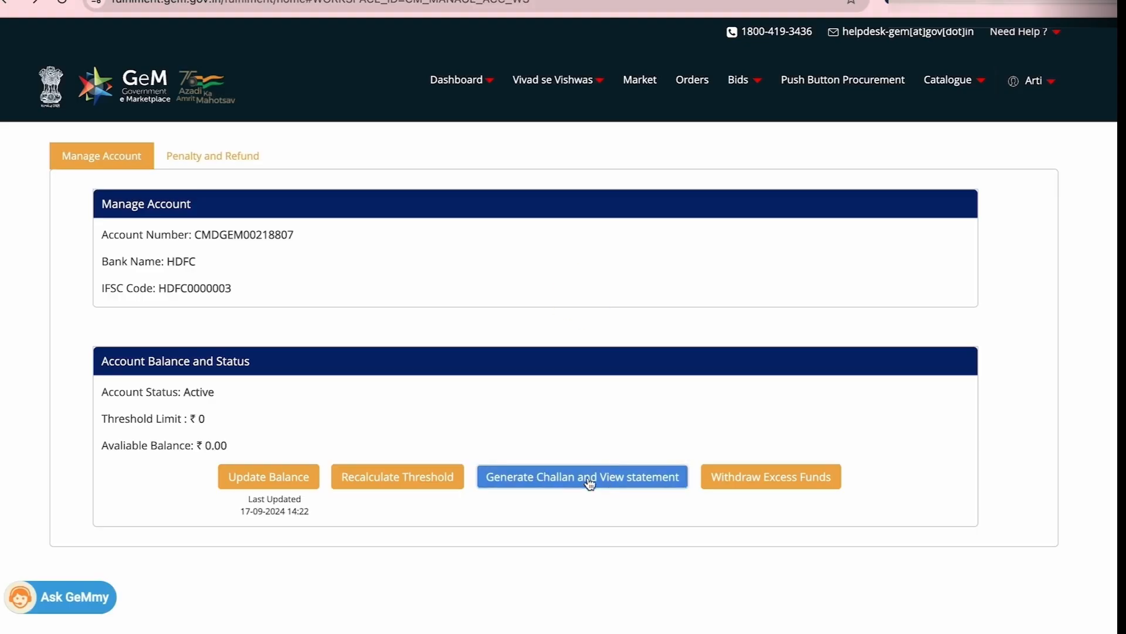
Step: Download a caution money challan for an amount of 5000 and open the PDF
click(588, 479)
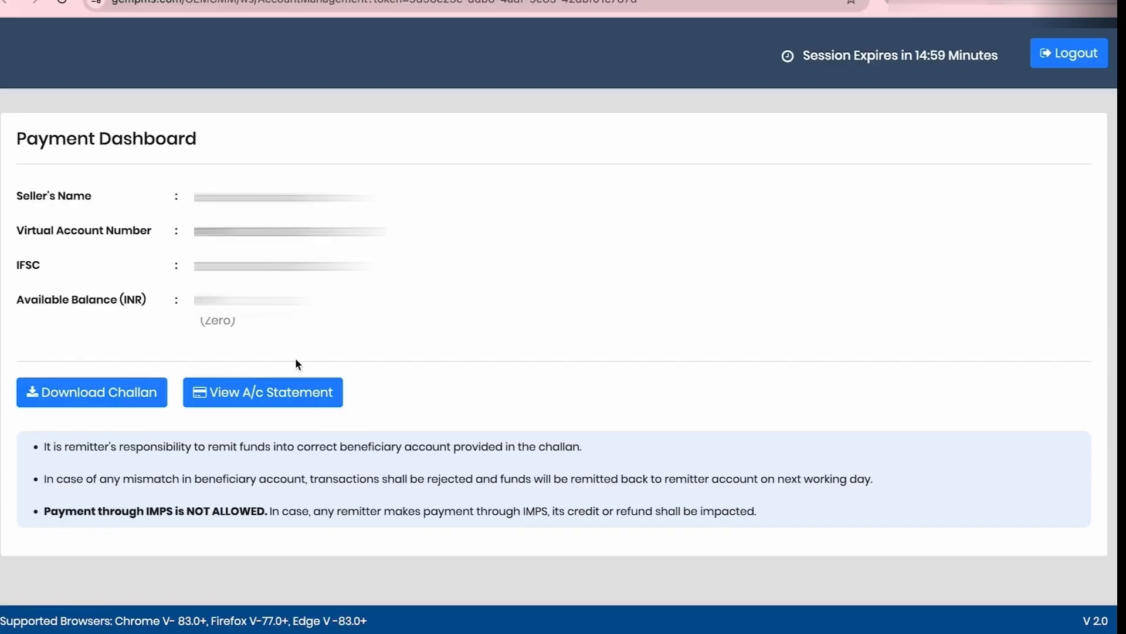
triple_click(144, 300)
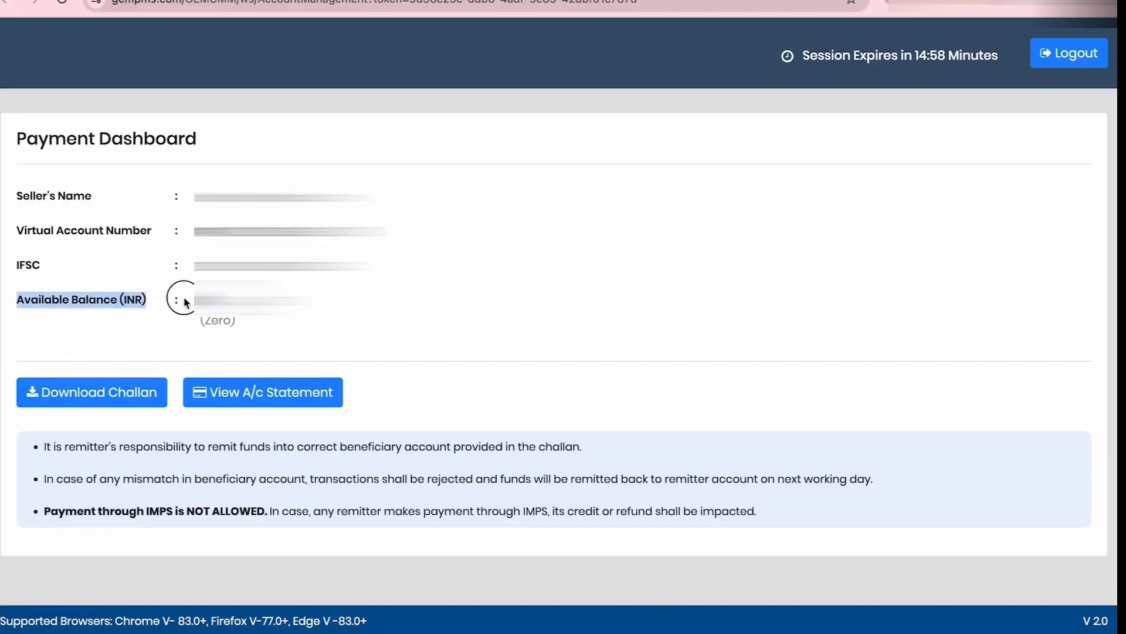
click(120, 390)
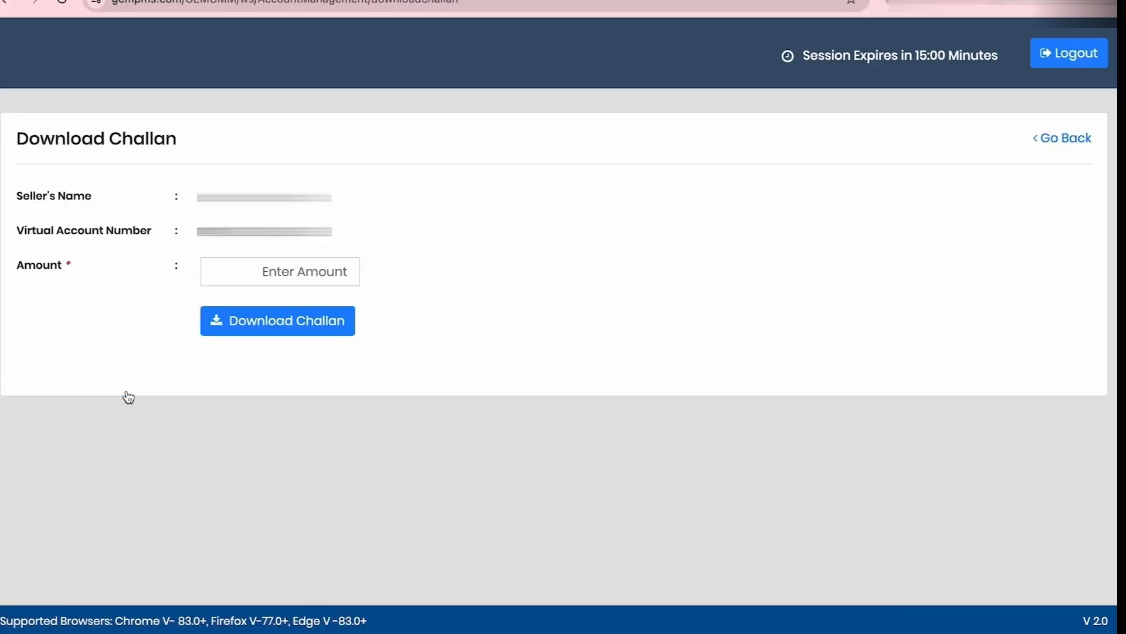
click(313, 272)
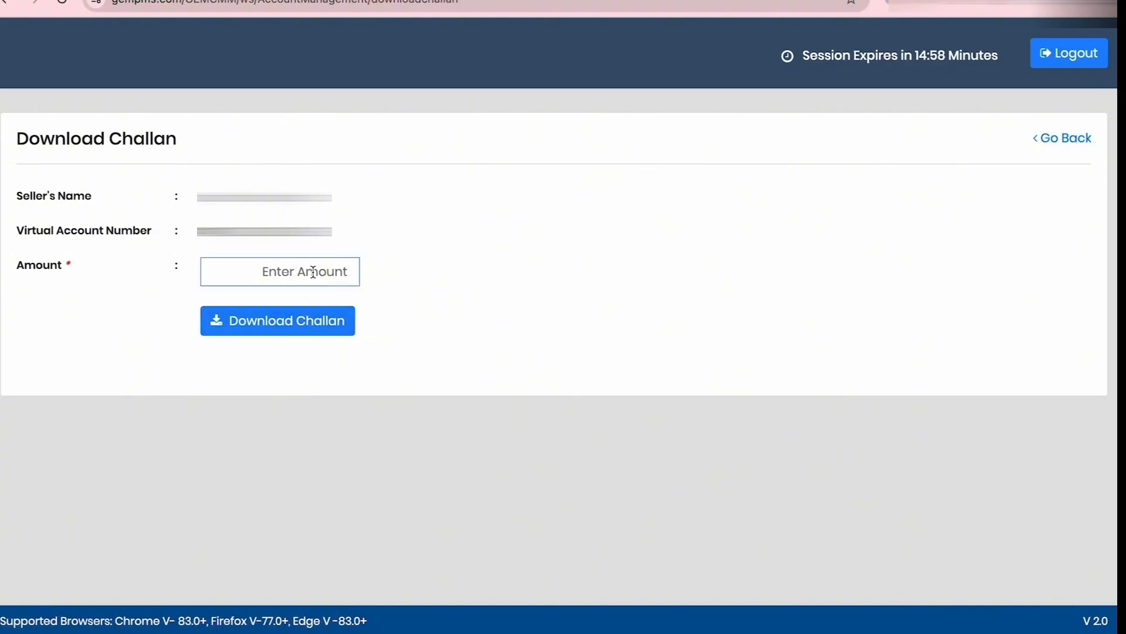
text(100)
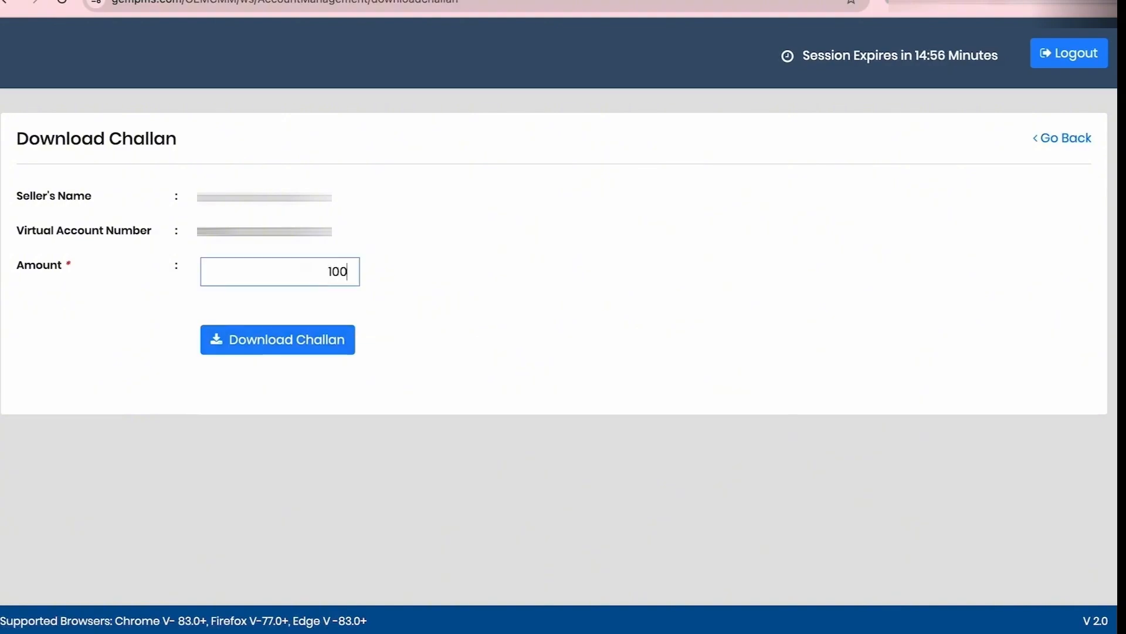
text(00)
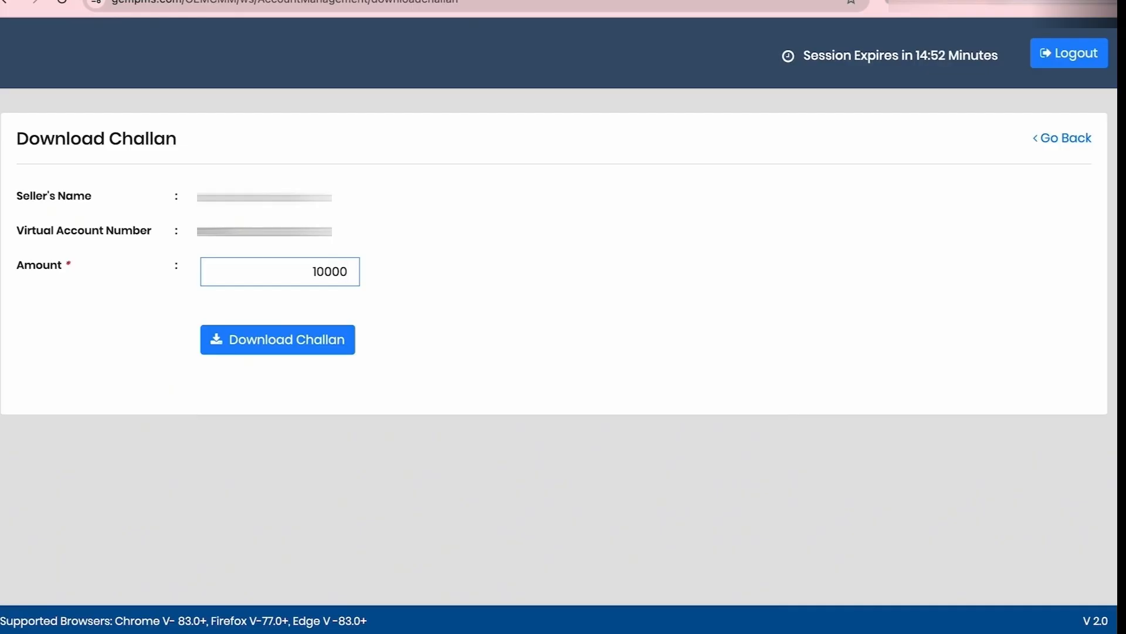
drag(305, 261, 373, 271)
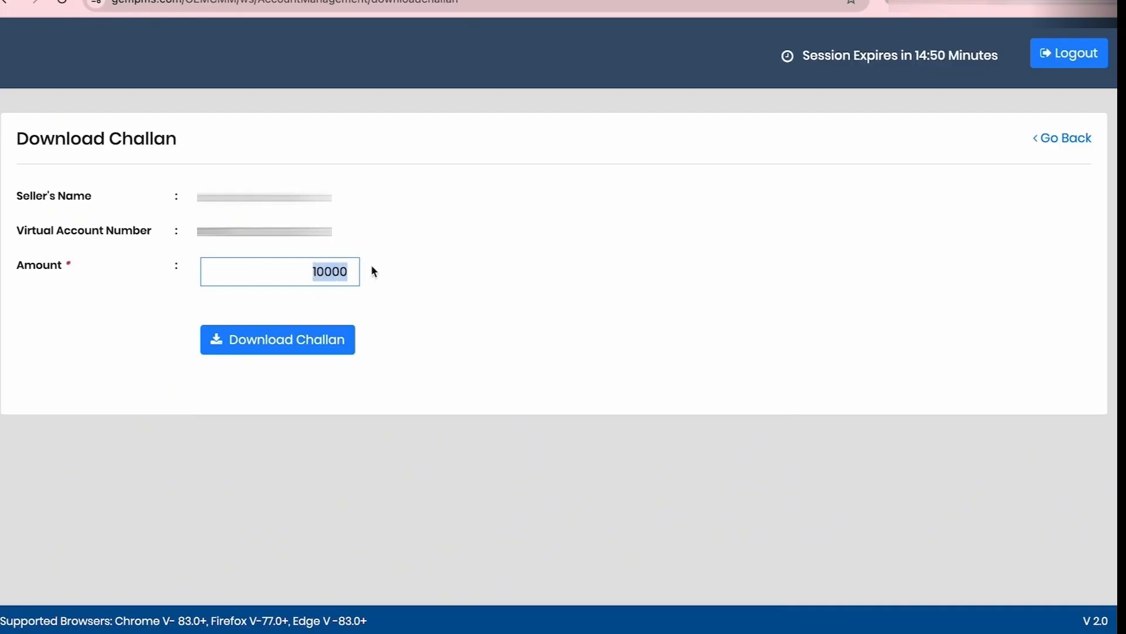
text(500)
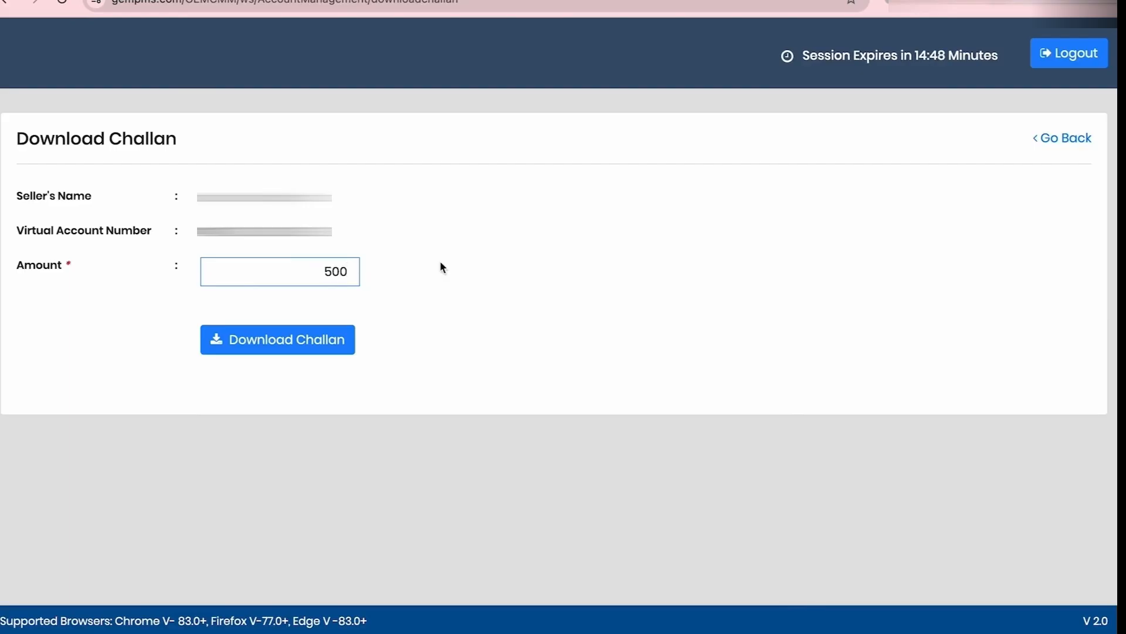
text(0)
click(303, 267)
drag(303, 268, 406, 290)
click(328, 338)
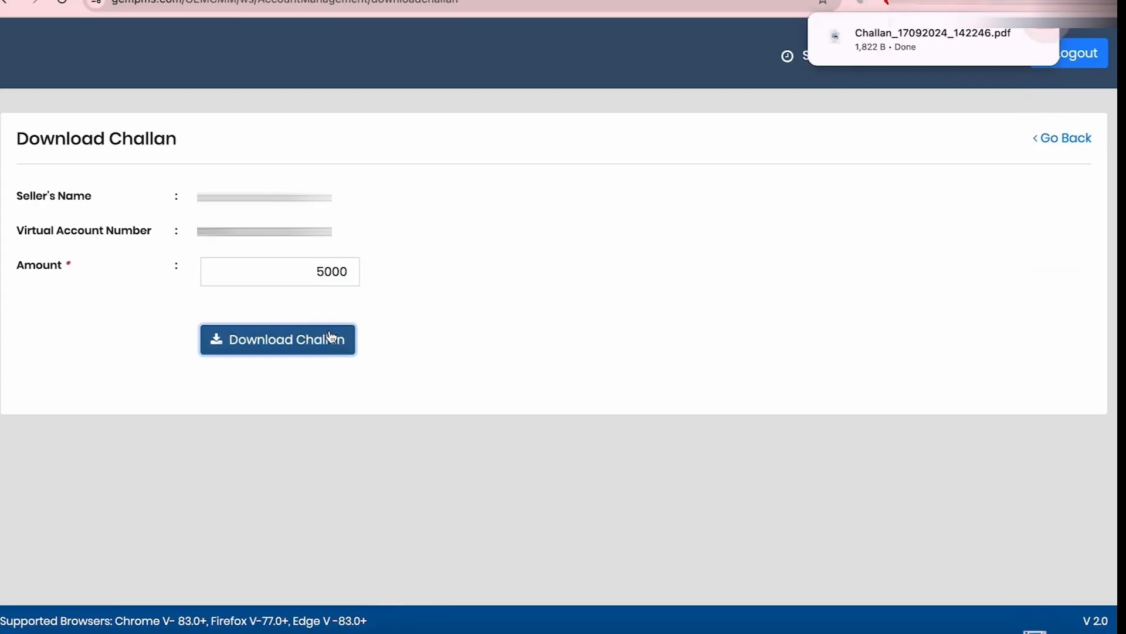
click(861, 47)
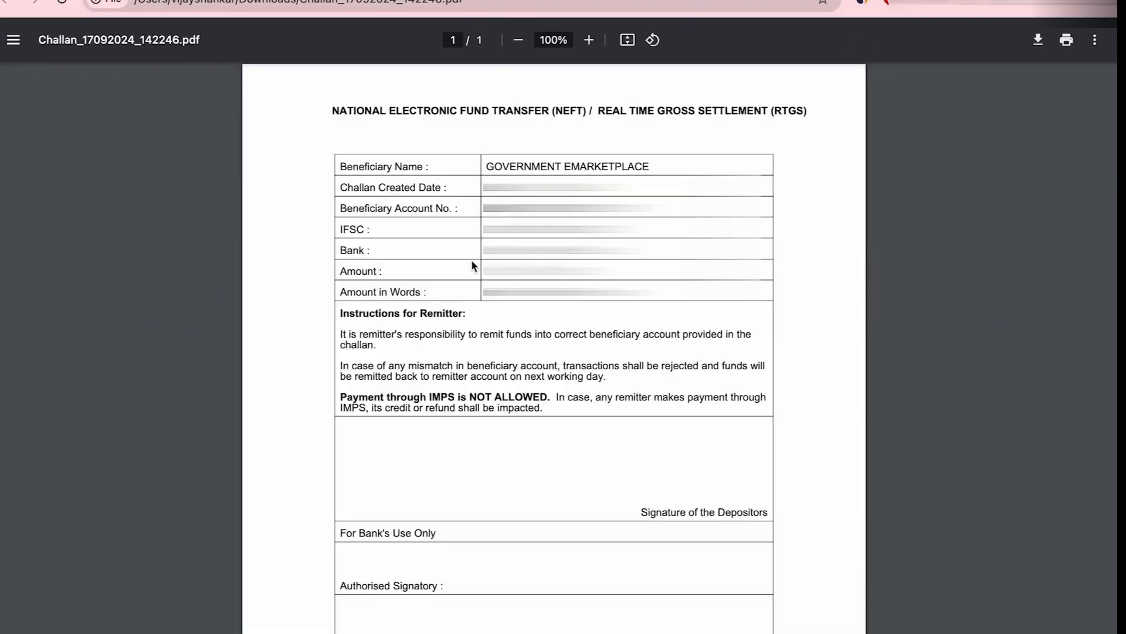
Step: Scroll through the downloaded ₹5000 NEFT/RTGS challan in the PDF viewer
scroll(470, 260, down, 5)
scroll(470, 260, up, 5)
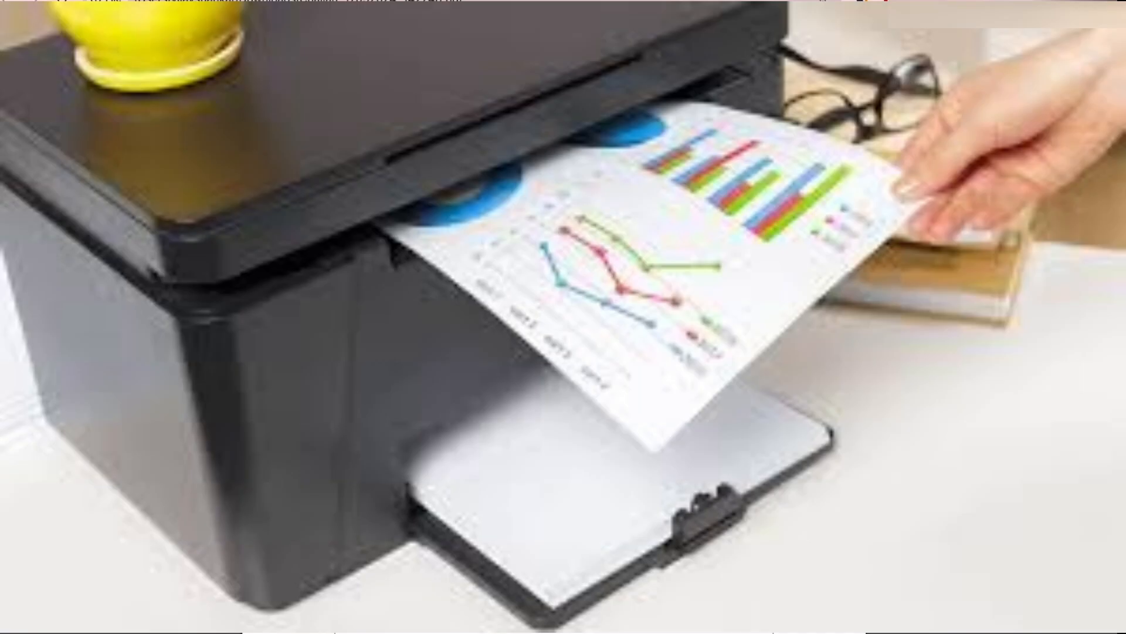